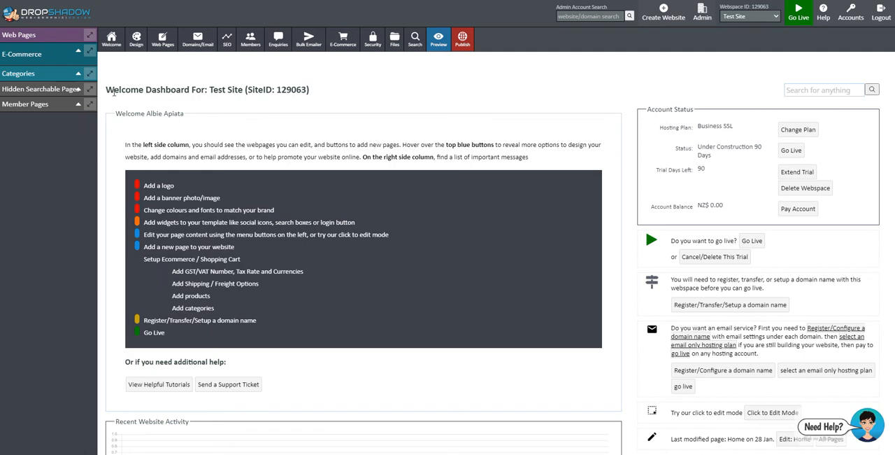
- Look over the welcome dashboard, including the setup checklist, account status, website activity, visitor statistics and other websites
scroll(253, 95, "down", 5)
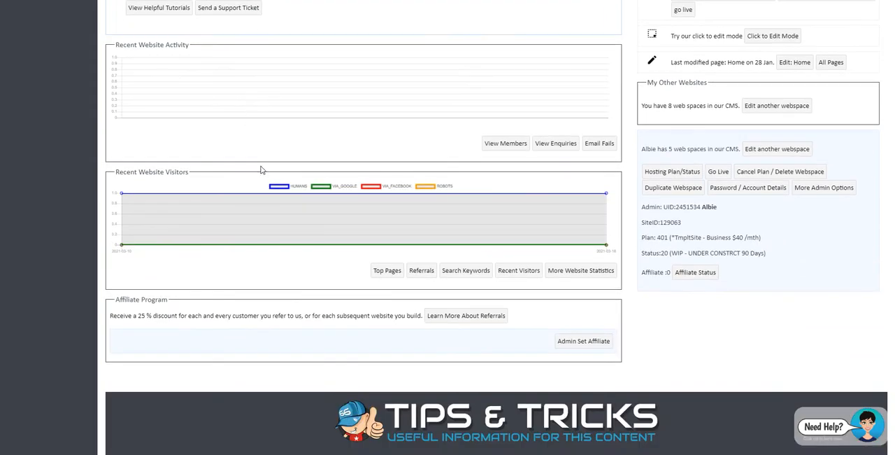
scroll(315, 189, "up", 6)
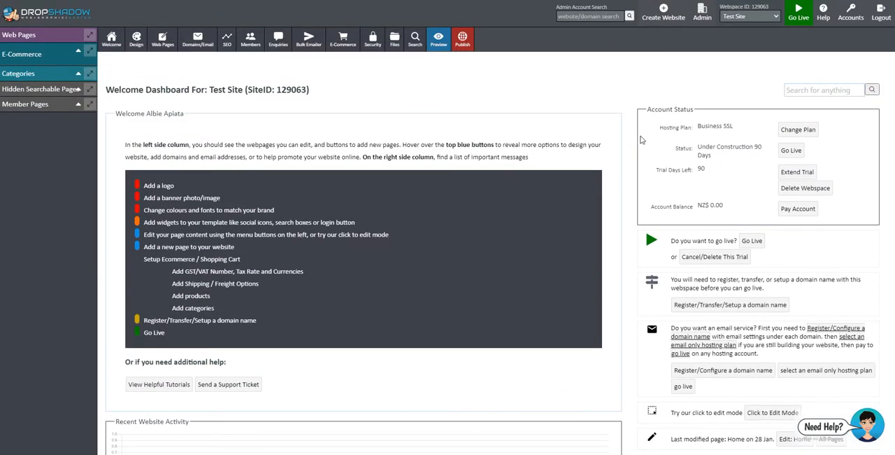
scroll(640, 140, "down", 4)
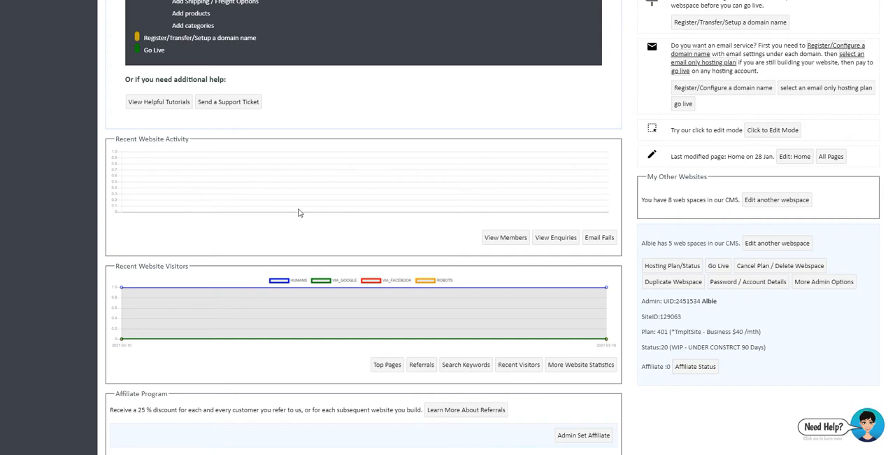
scroll(299, 213, "down", 1)
scroll(299, 212, "up", 4)
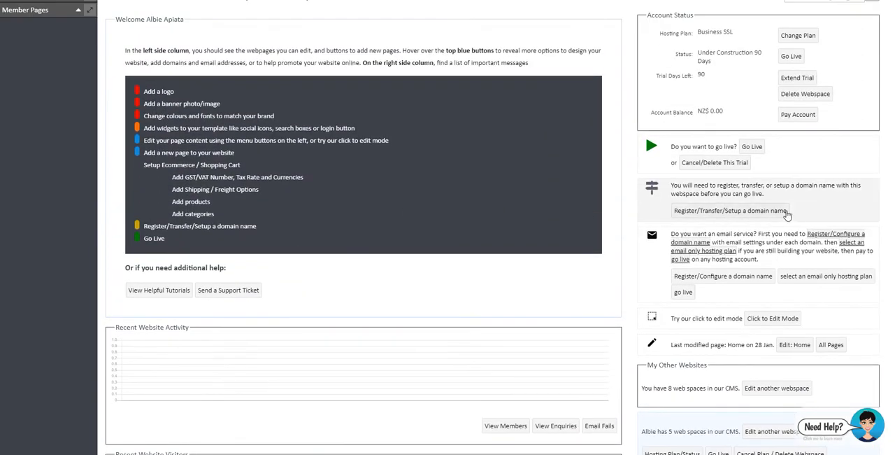
scroll(795, 208, "down", 1)
scroll(794, 215, "down", 2)
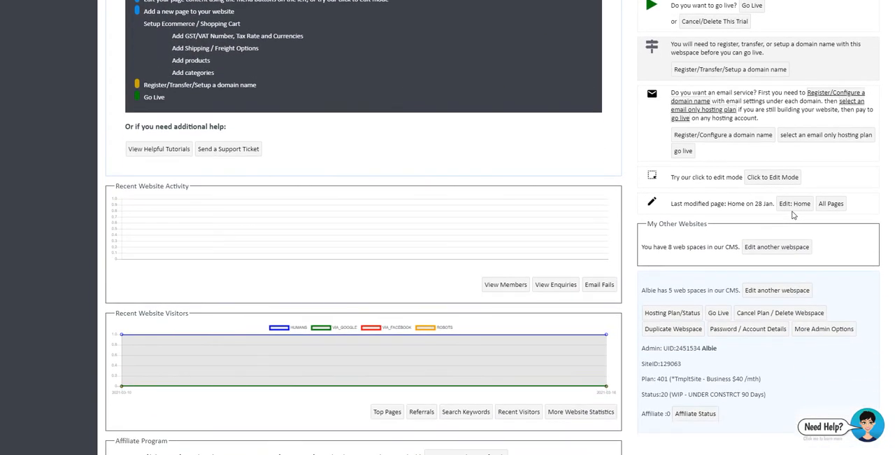
scroll(793, 216, "up", 4)
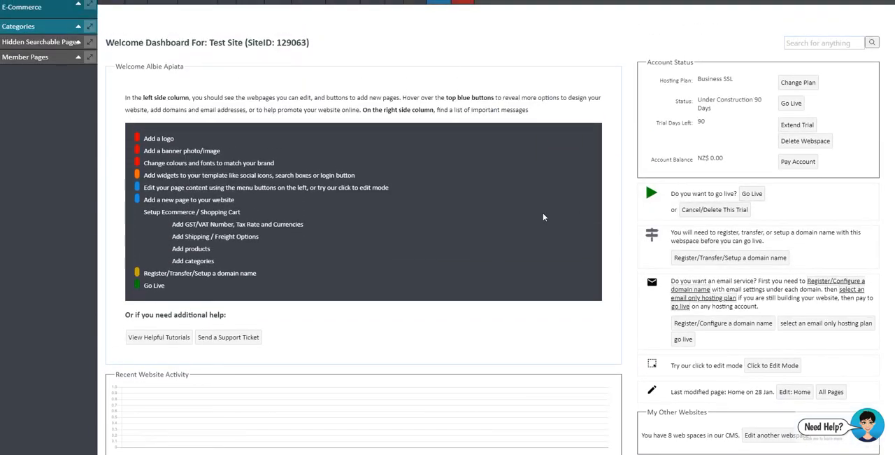
scroll(328, 95, "up", 1)
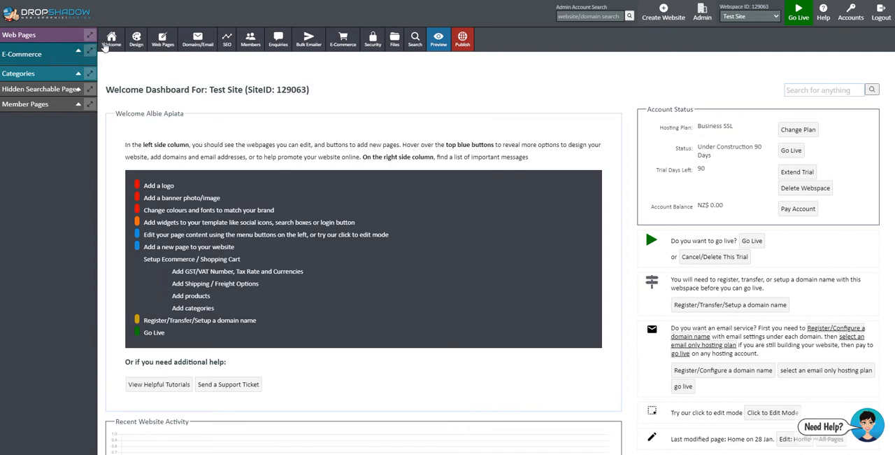
- Expand the web pages list, view the Home page in a new window, and examine its introductory text and featured products
left_click(90, 36)
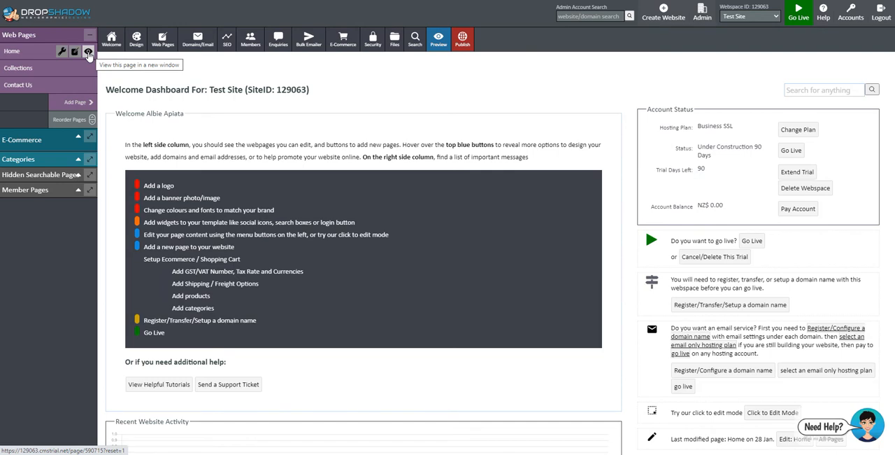
left_click(88, 52)
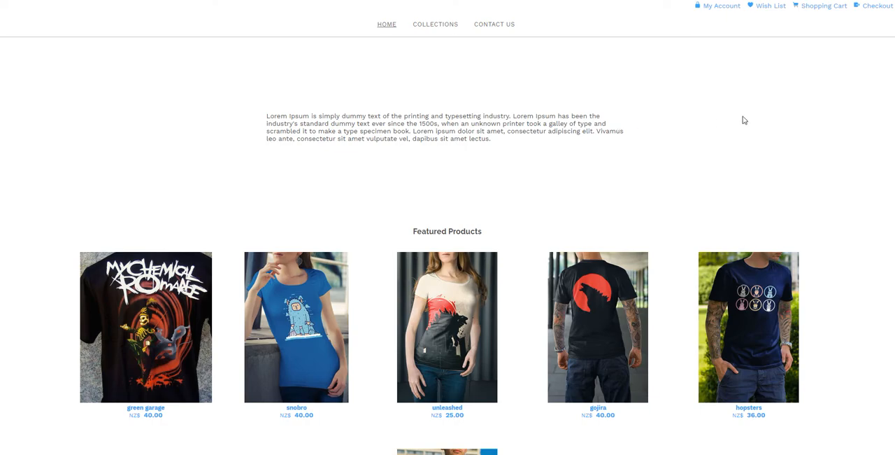
scroll(806, 119, "down", 5)
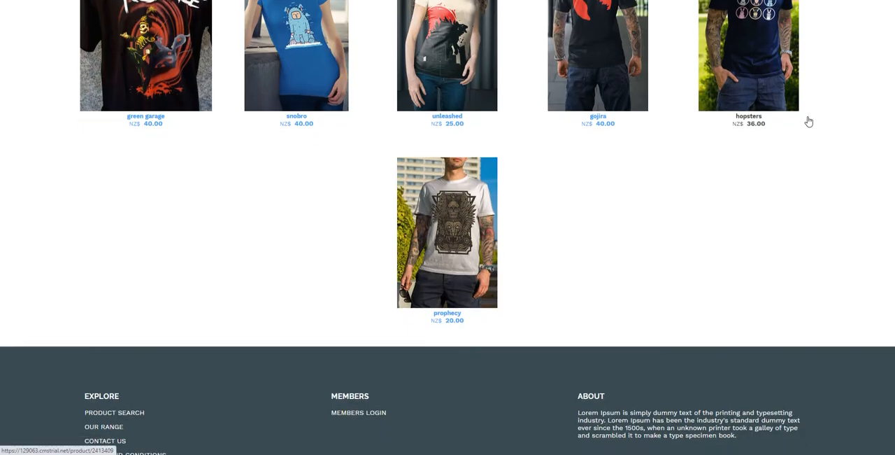
scroll(807, 119, "up", 6)
scroll(808, 119, "down", 3)
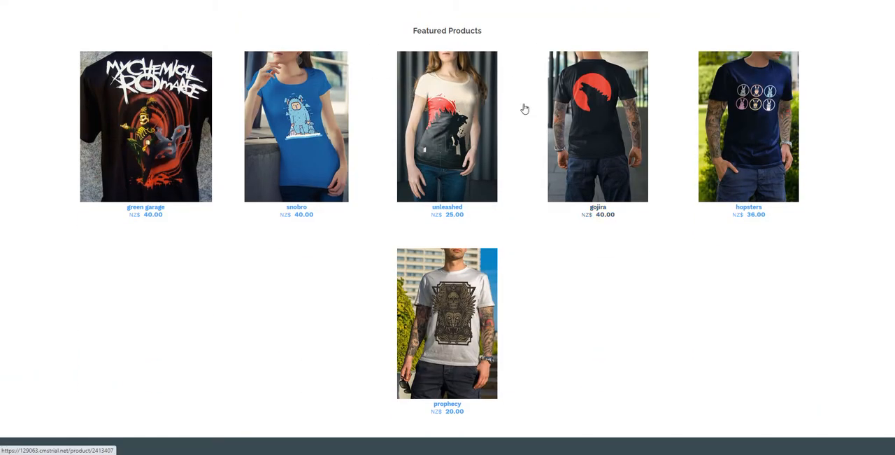
scroll(505, 134, "up", 3)
scroll(506, 134, "down", 1)
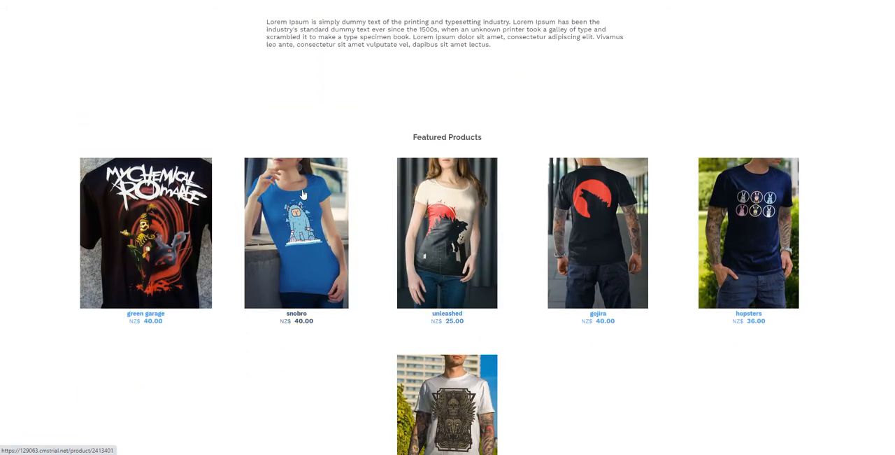
scroll(506, 133, "up", 1)
left_click_drag(502, 132, 266, 116)
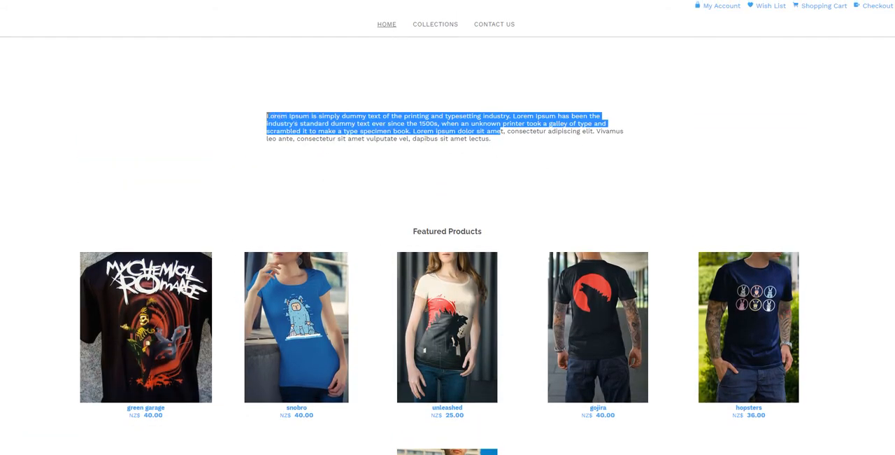
left_click(501, 150)
scroll(500, 151, "down", 2)
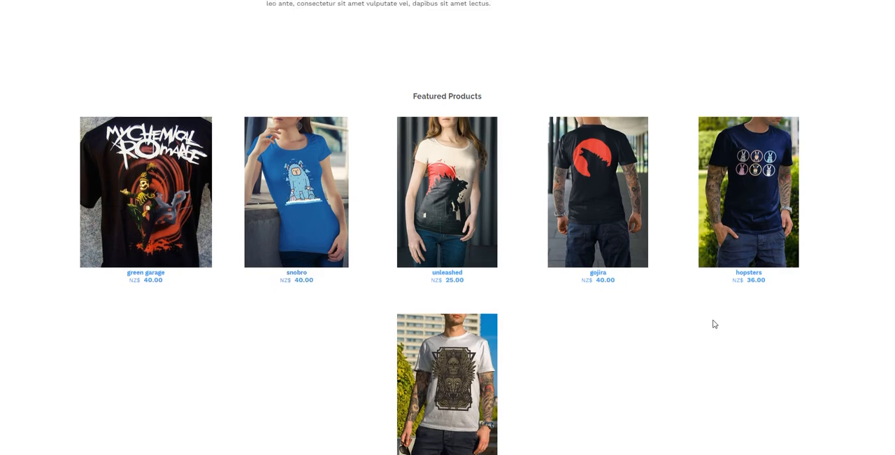
- Browse the Collections page to the ENGINEER category and view the riders product page
scroll(714, 324, "up", 2)
left_click(447, 32)
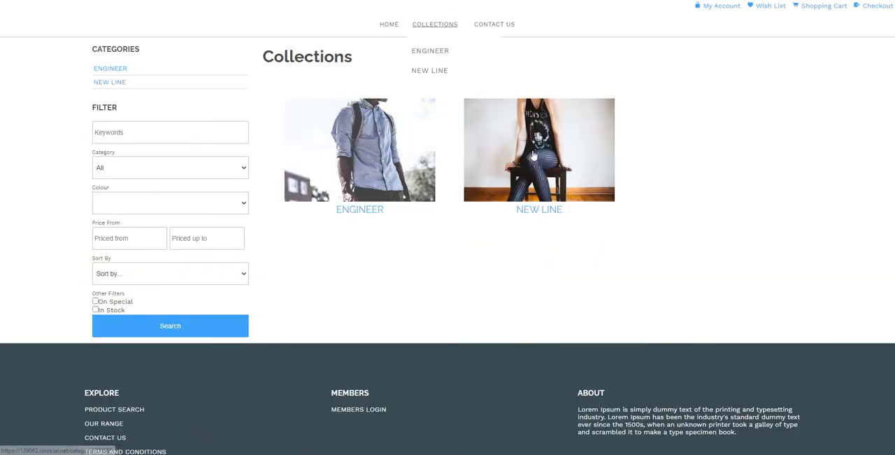
left_click(367, 173)
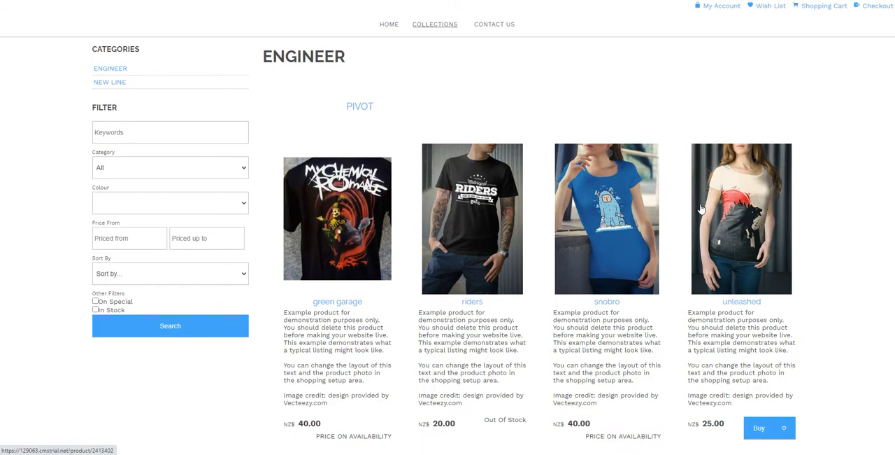
scroll(460, 124, "down", 2)
left_click(460, 124)
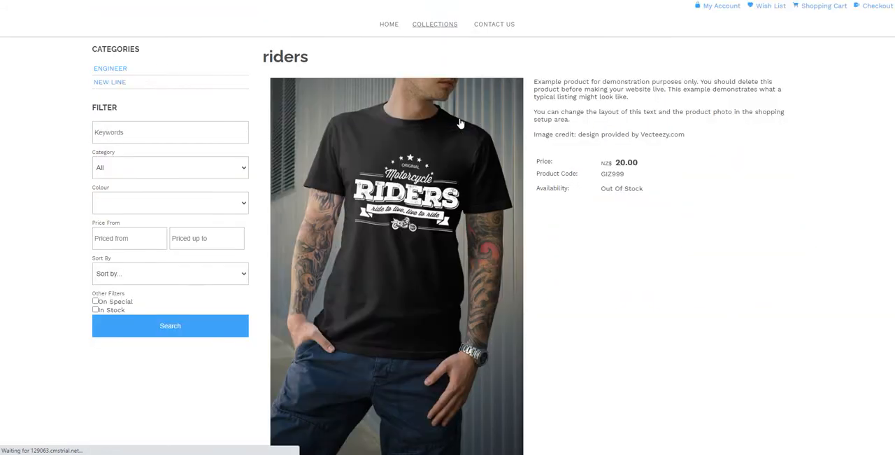
scroll(675, 262, "down", 3)
scroll(675, 262, "up", 3)
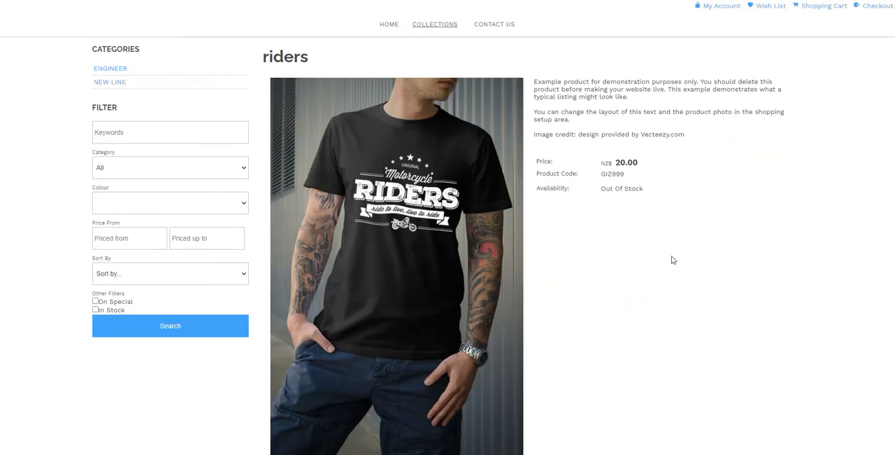
- Return to the site's Home page to review the featured products, and check the Contact Us page
key("alt+Left")
key("alt+Left")
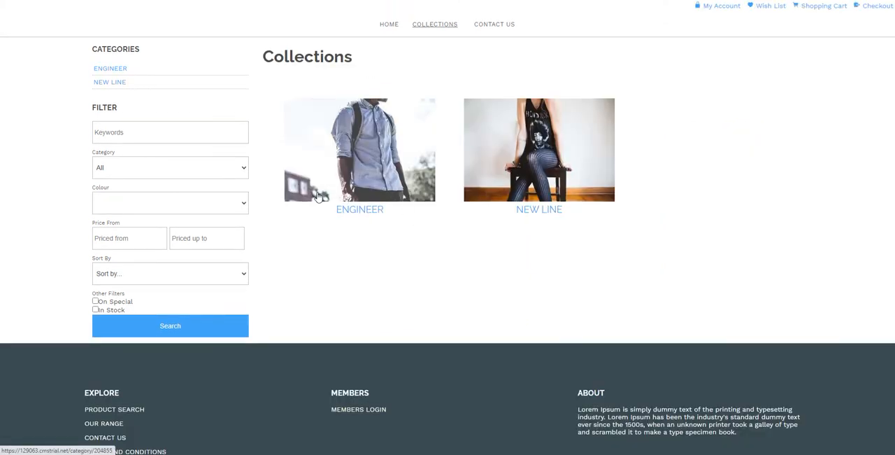
left_click(389, 24)
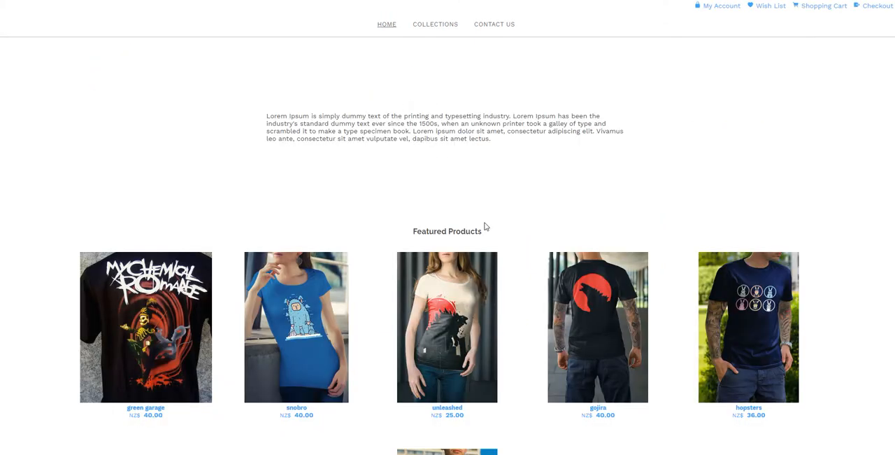
scroll(515, 219, "down", 3)
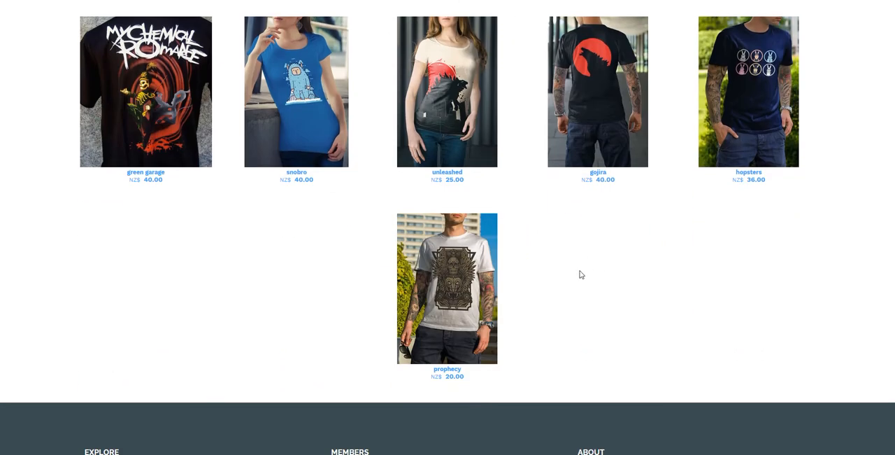
scroll(580, 274, "up", 3)
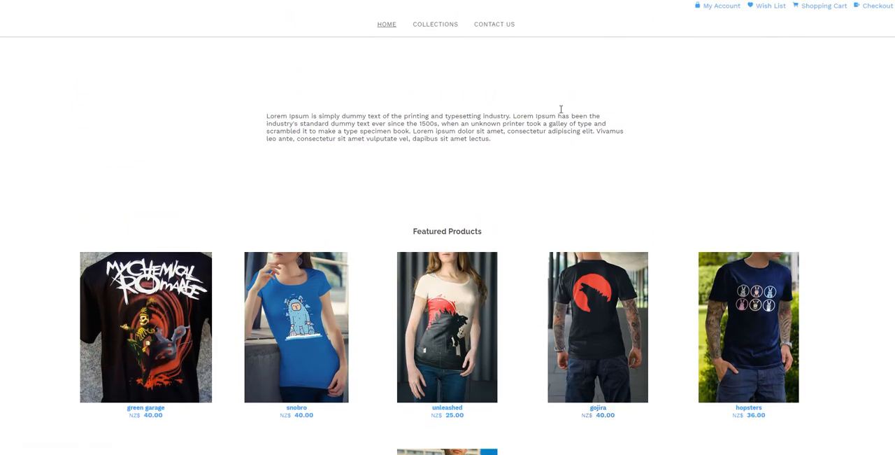
left_click(498, 24)
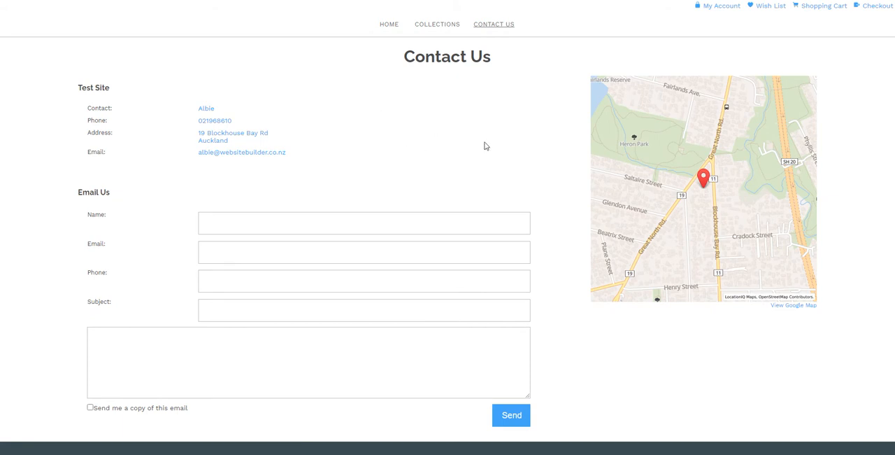
left_click(390, 25)
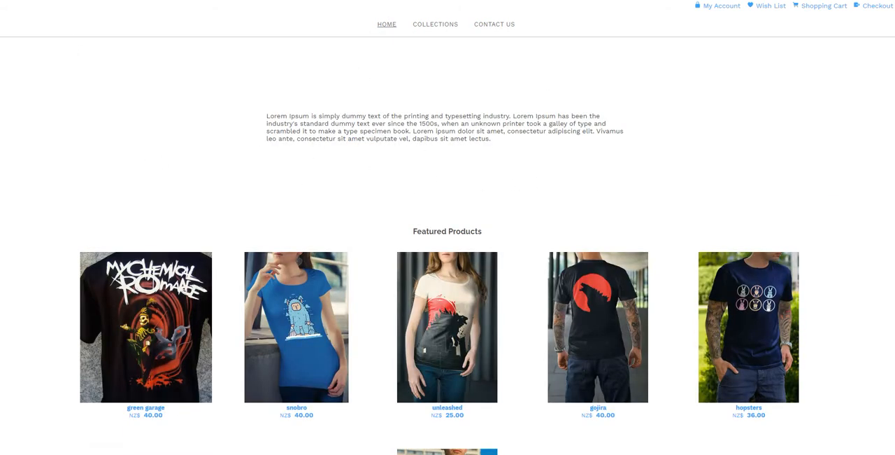
- Switch back to the website CMS and look through the Orders, Bookings, Products and Discounts/Vouchers pages of the E-Commerce section
left_click(97, 0)
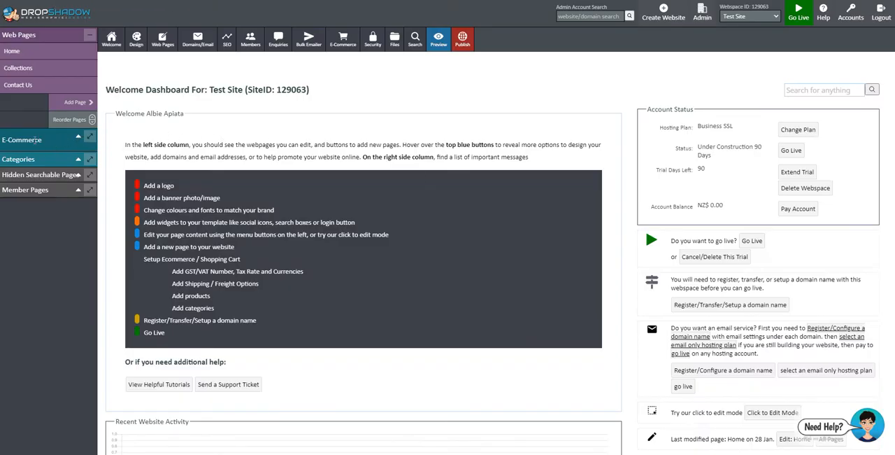
left_click(37, 140)
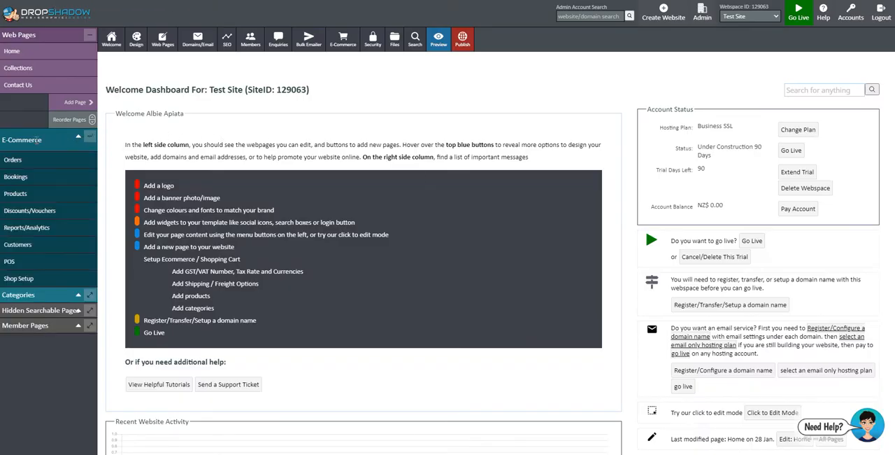
scroll(77, 246, "down", 1)
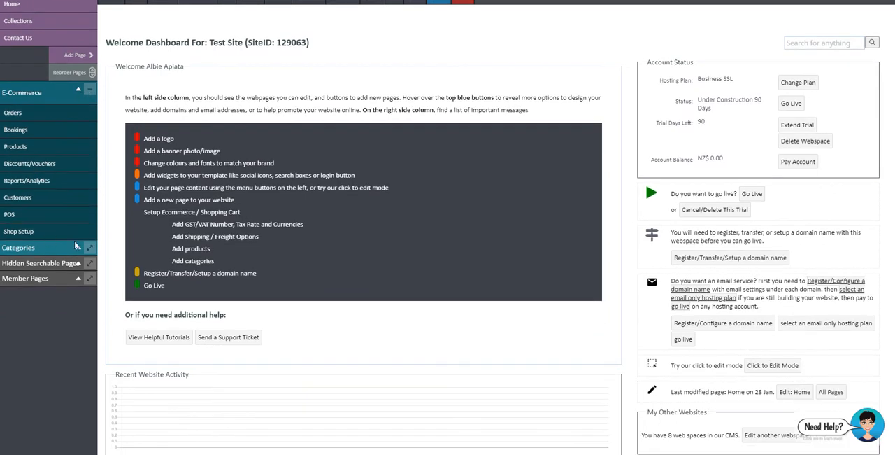
left_click(29, 112)
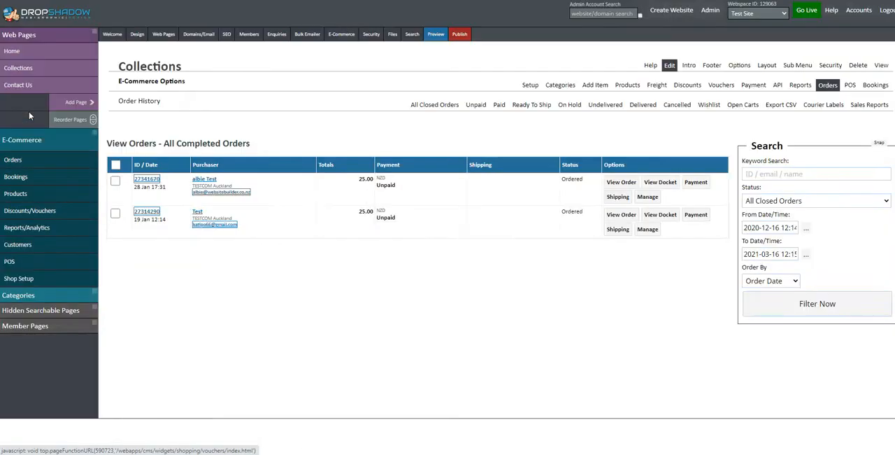
left_click(30, 178)
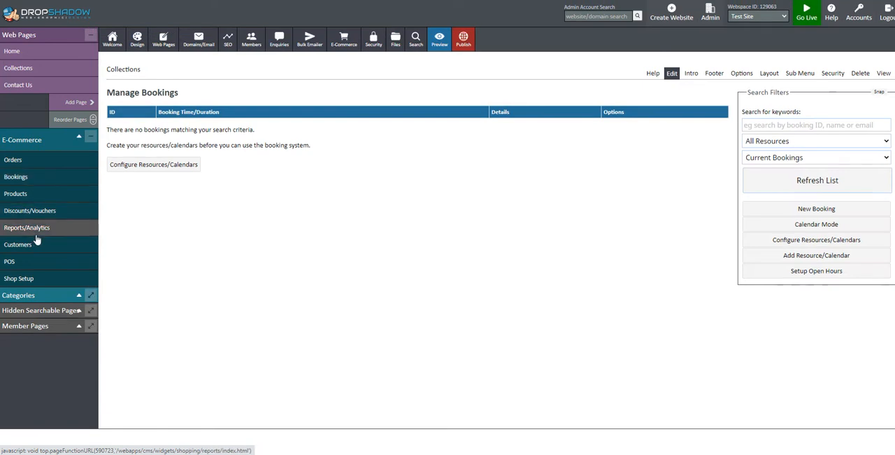
left_click(50, 195)
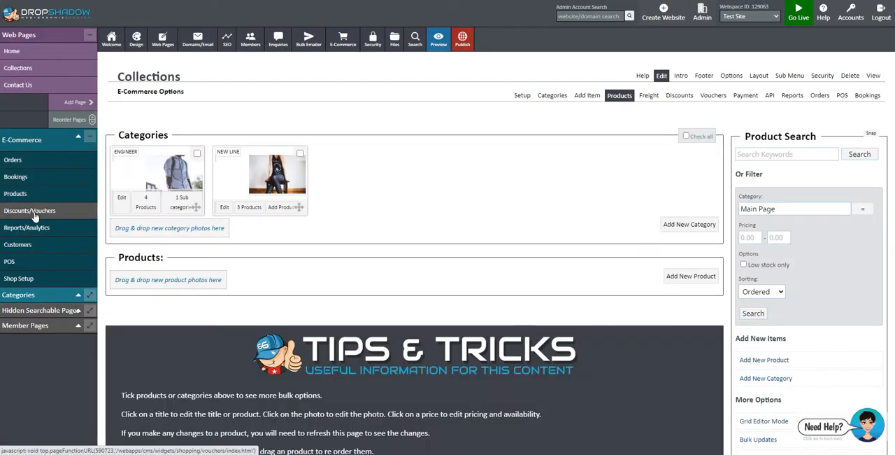
left_click(33, 216)
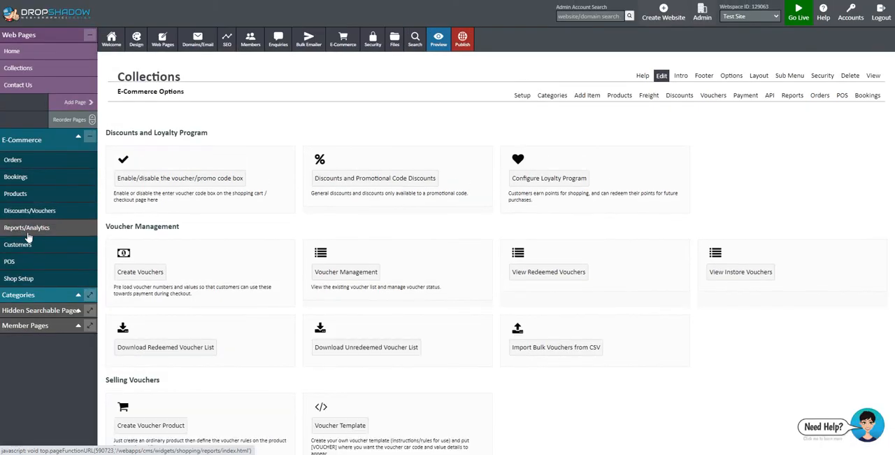
- Open the riders product from the ENGINEER category for editing and examine its description, pricing, inventory and classification settings
left_click(15, 193)
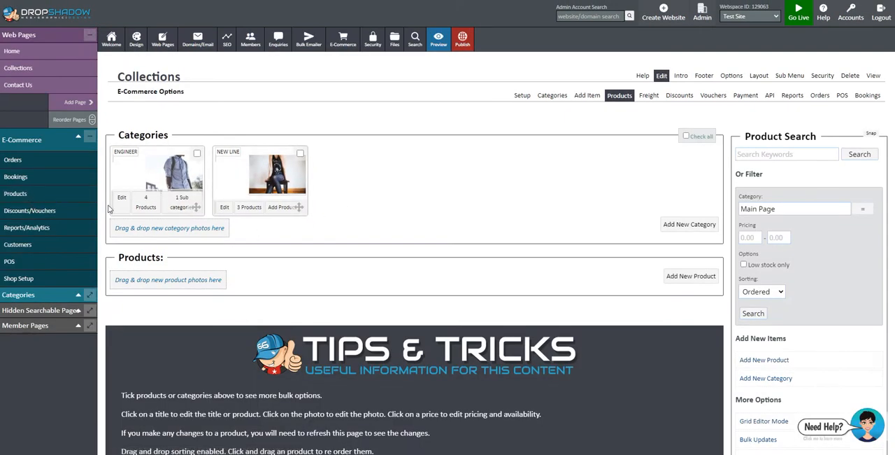
left_click(152, 202)
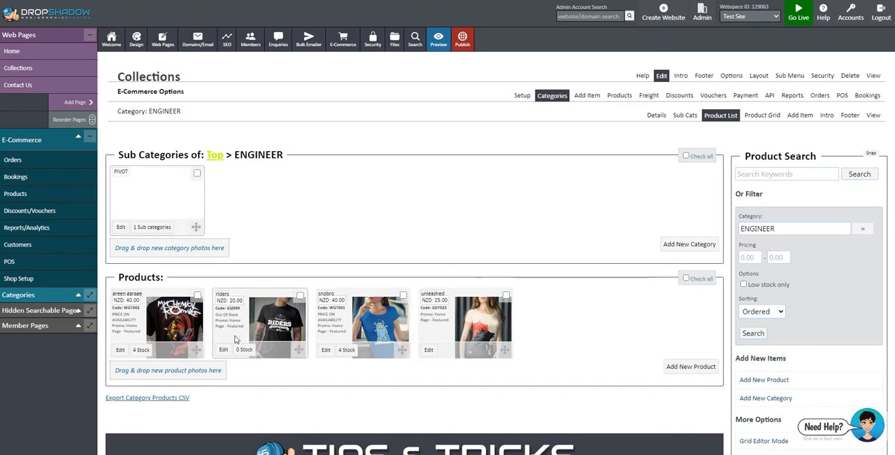
left_click(224, 349)
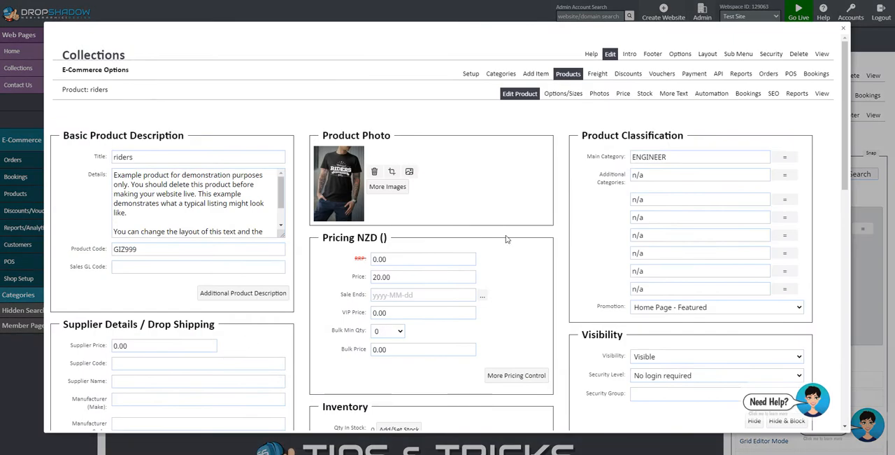
scroll(601, 222, "down", 2)
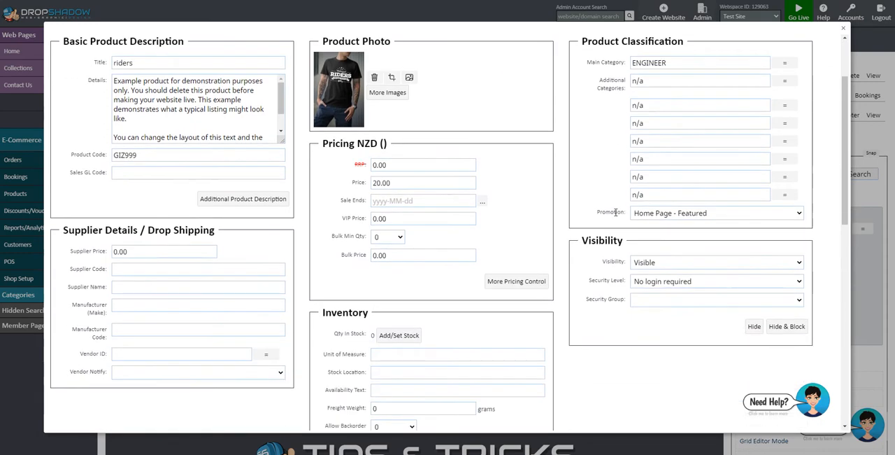
- Examine the Promotion options available in the riders product's classification settings
scroll(581, 239, "down", 1)
scroll(580, 239, "up", 2)
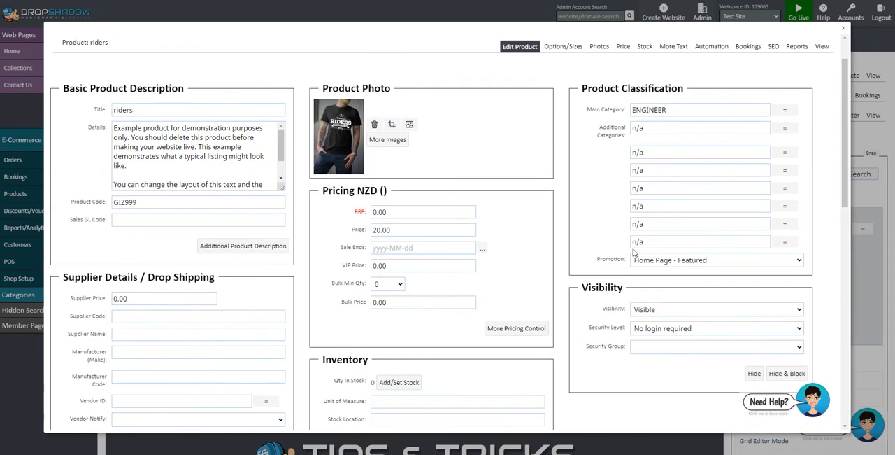
left_click(696, 260)
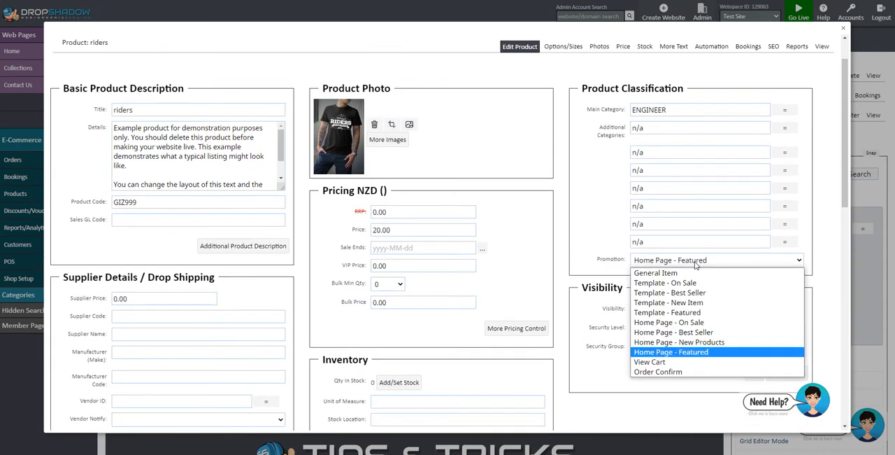
left_click(576, 149)
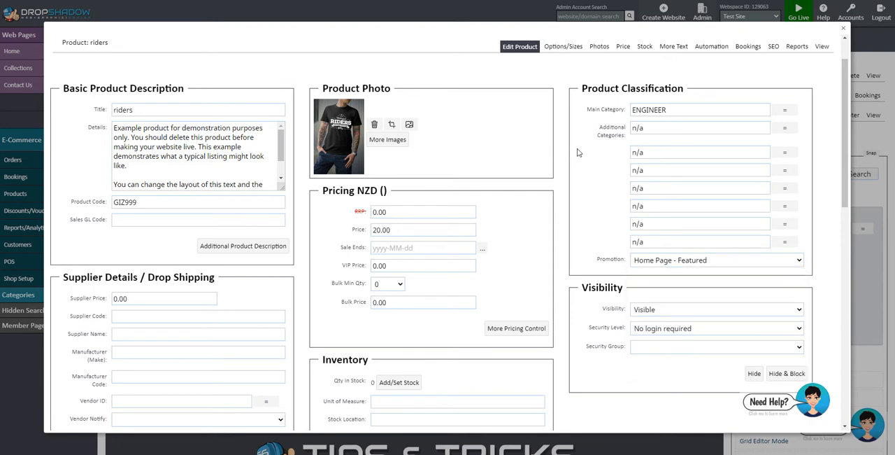
left_click(675, 263)
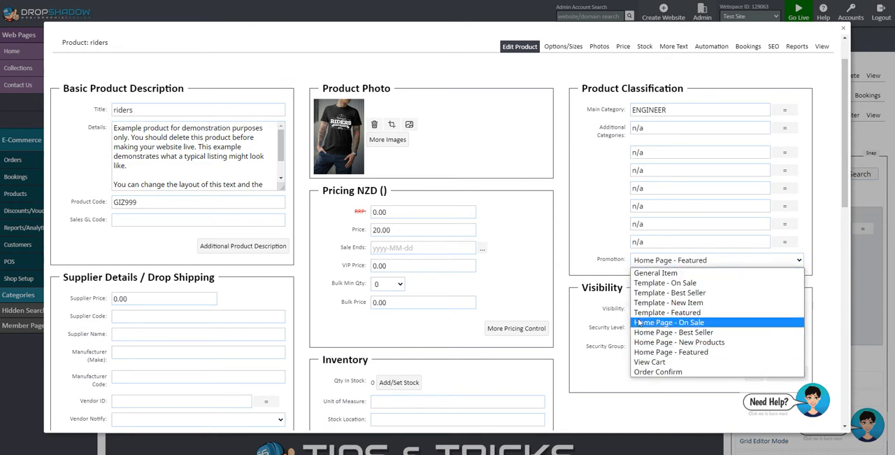
left_click(619, 260)
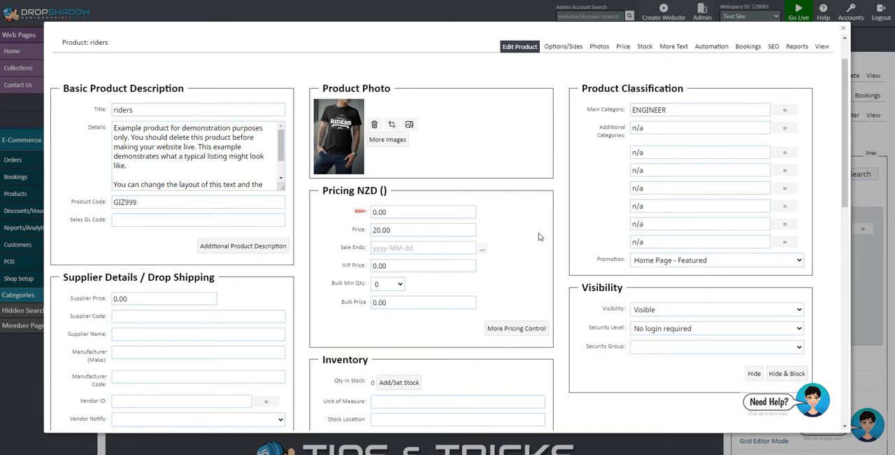
- Set the riders product's price to 23.00 and open its additional pricing controls to check the member group pricing
left_click(382, 216)
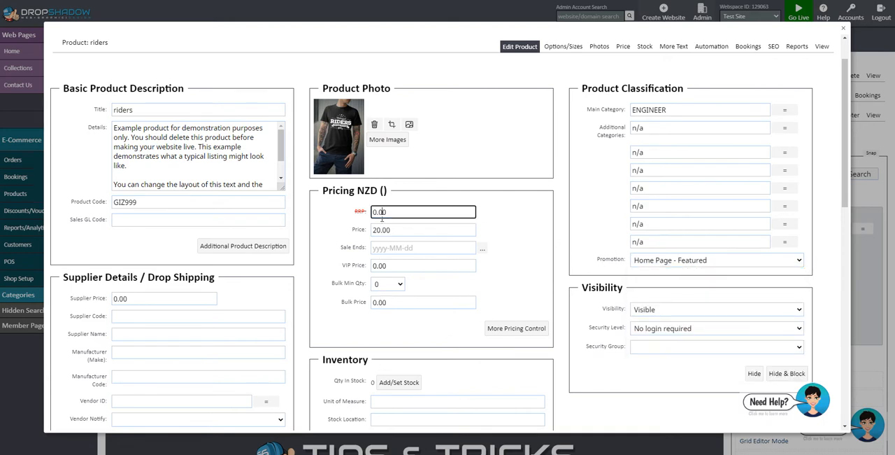
left_click(383, 233)
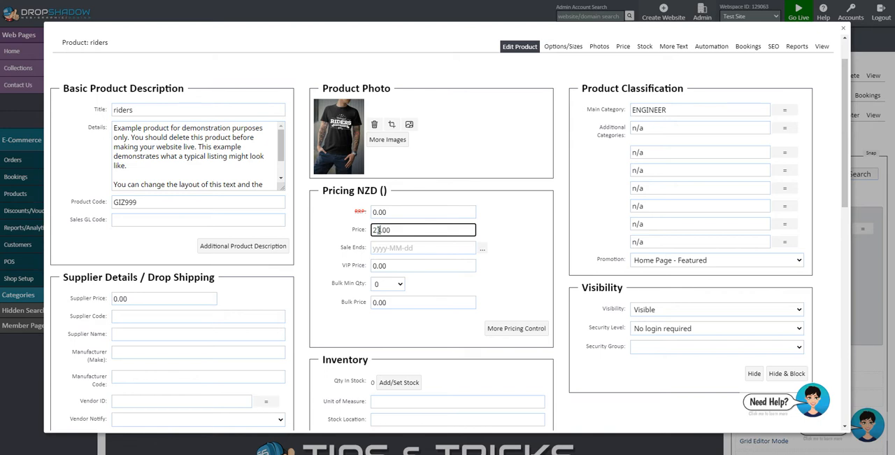
left_click(515, 330)
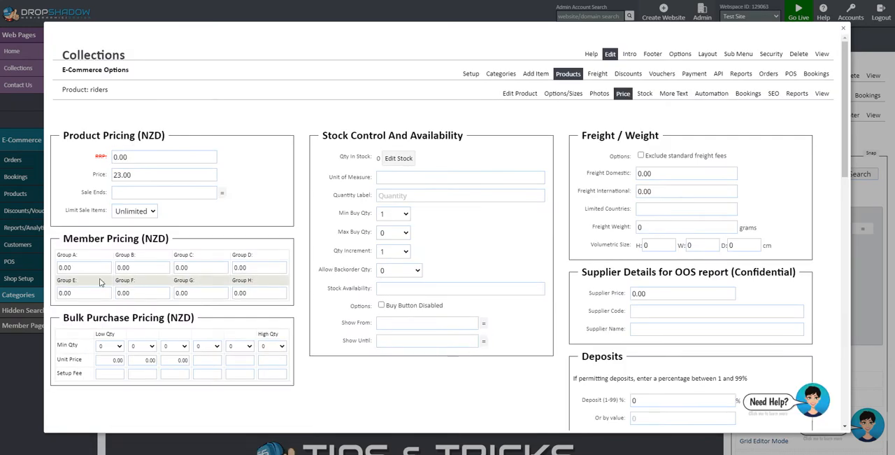
left_click(77, 266)
left_click(230, 249)
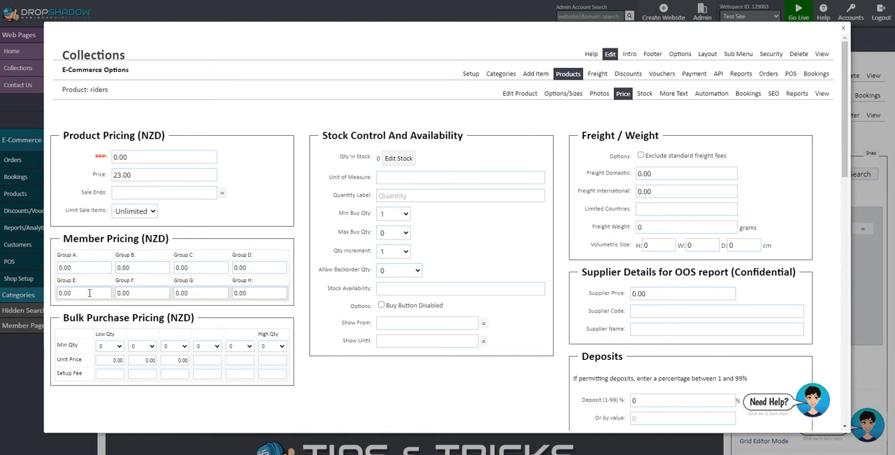
- Return to the riders product's main editing page, look over its pricing and inventory sections, and close the editor
left_click(521, 93)
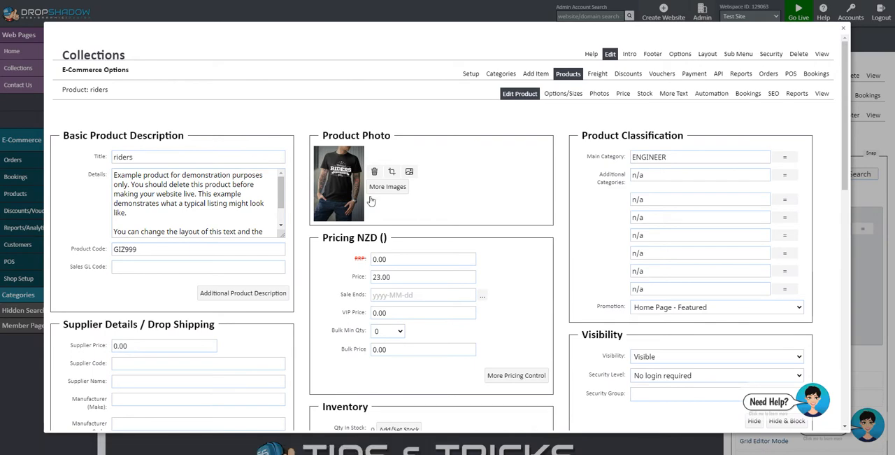
scroll(447, 189, "down", 3)
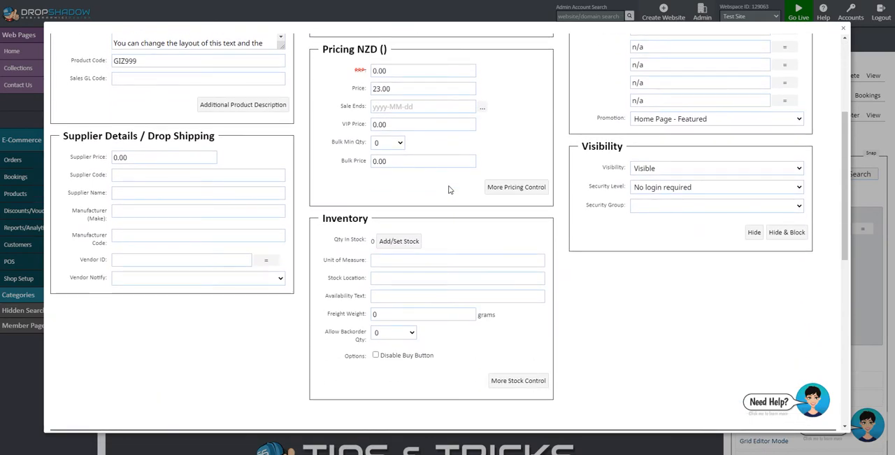
scroll(447, 189, "up", 3)
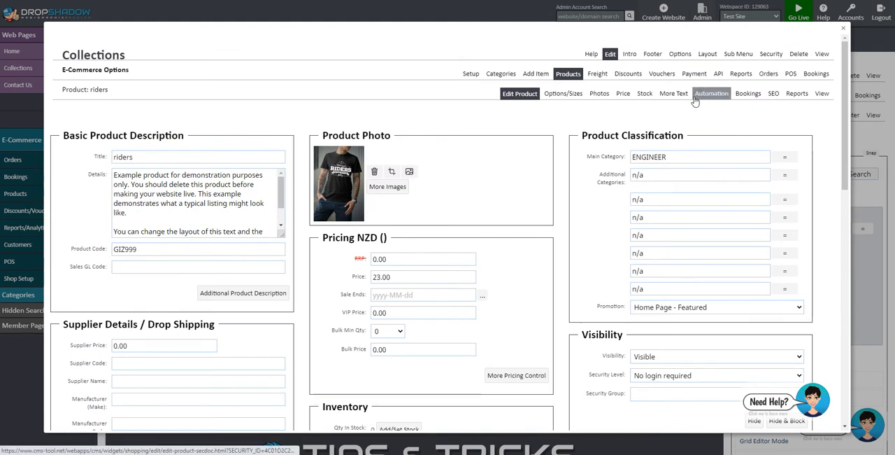
left_click(843, 29)
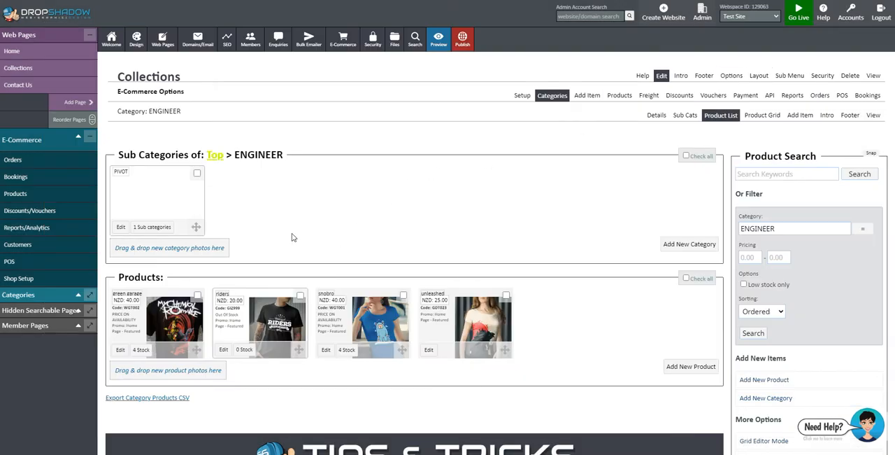
- Open the store's payment options and look through the credit card gateways, payment plans and alternative payment methods
mouse_move(344, 39)
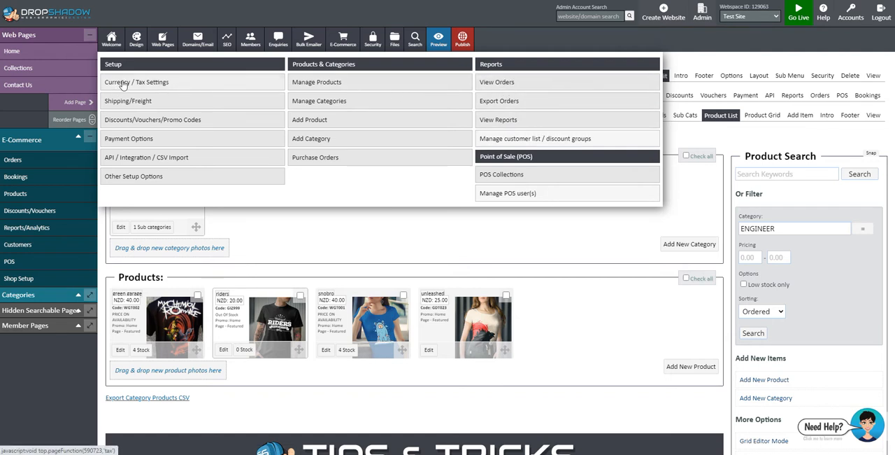
left_click(137, 139)
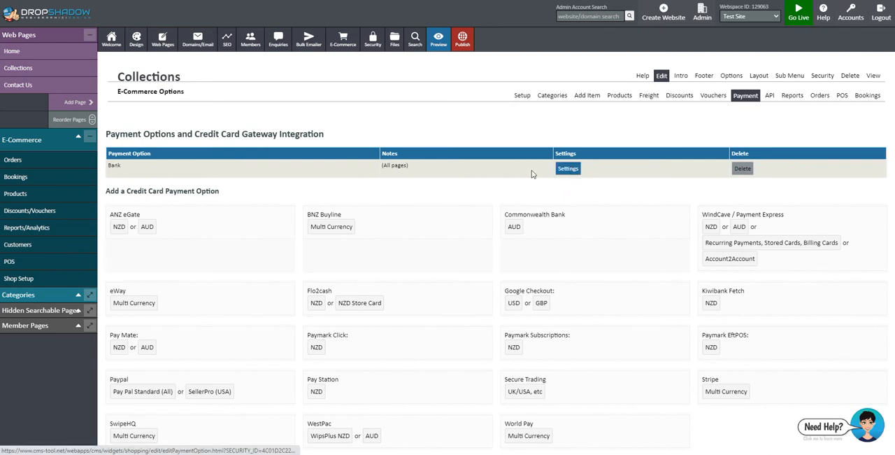
scroll(475, 174, "down", 3)
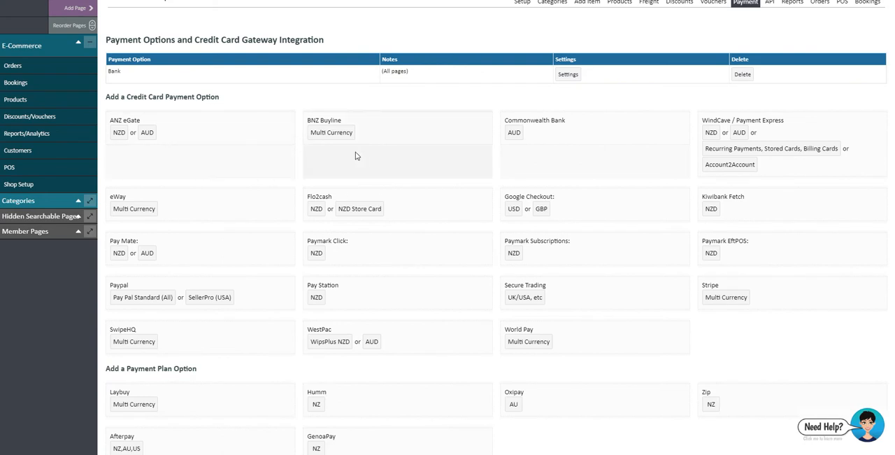
scroll(355, 155, "down", 2)
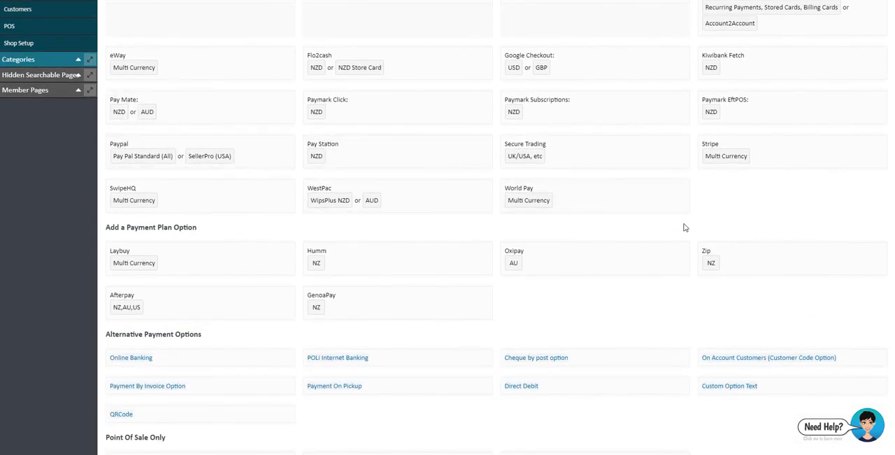
scroll(736, 227, "up", 2)
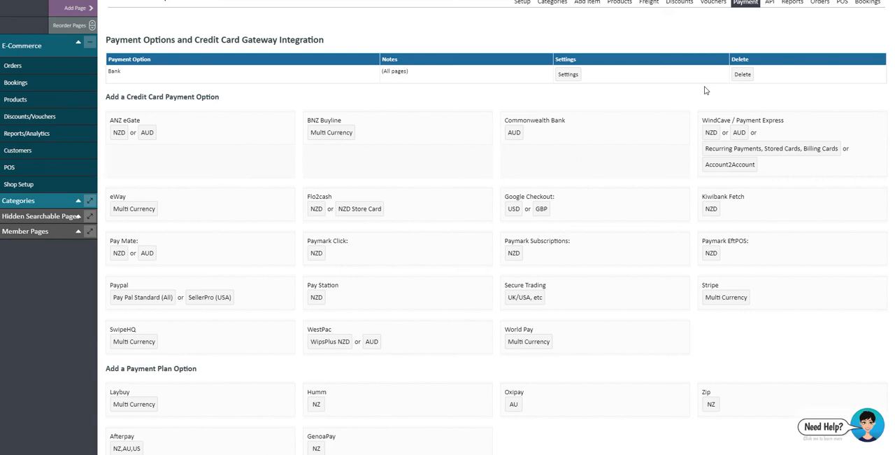
scroll(675, 116, "up", 3)
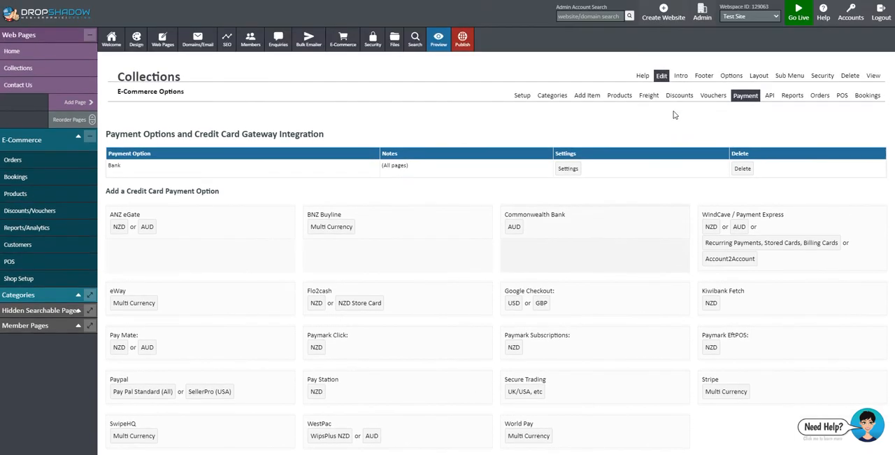
- Open the Shipping/Freight setup and view the form for adding a domestic New Zealand delivery option
mouse_move(347, 48)
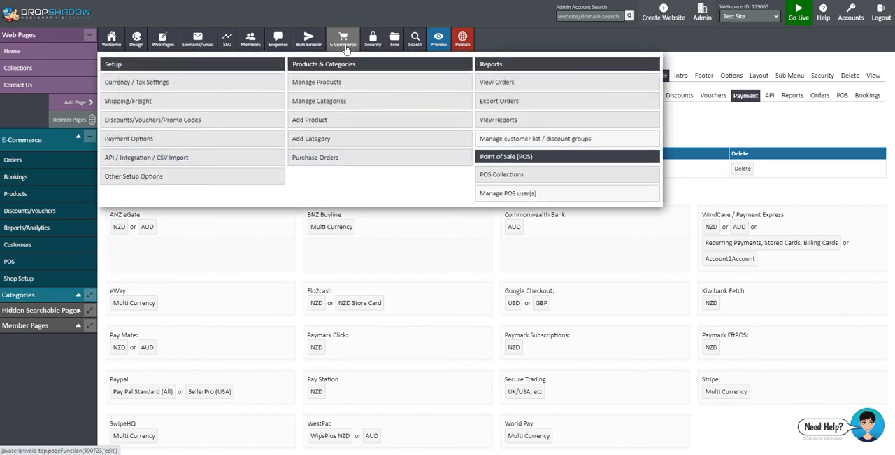
left_click(155, 102)
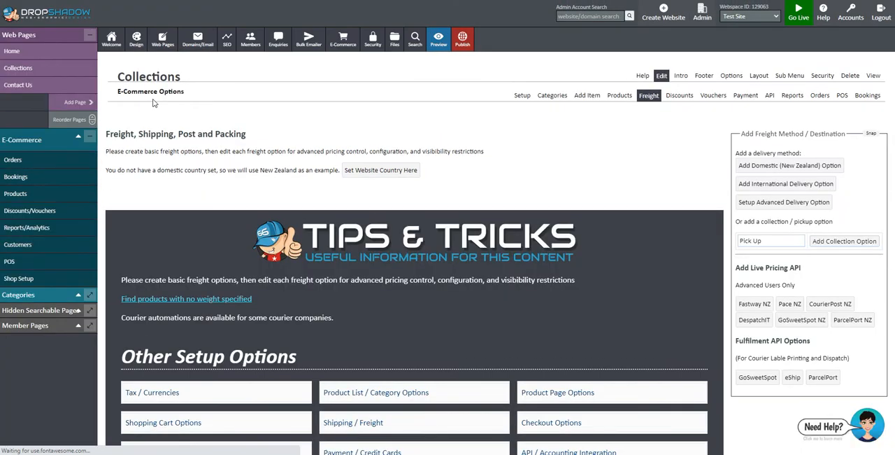
left_click(769, 166)
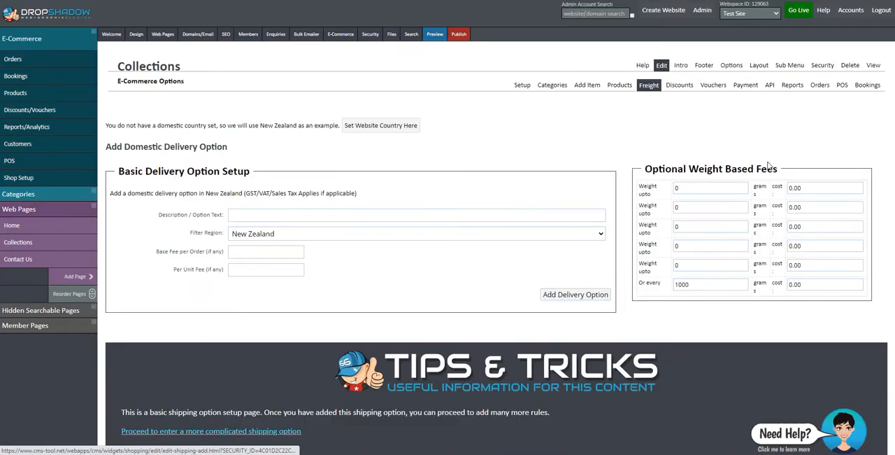
left_click(256, 225)
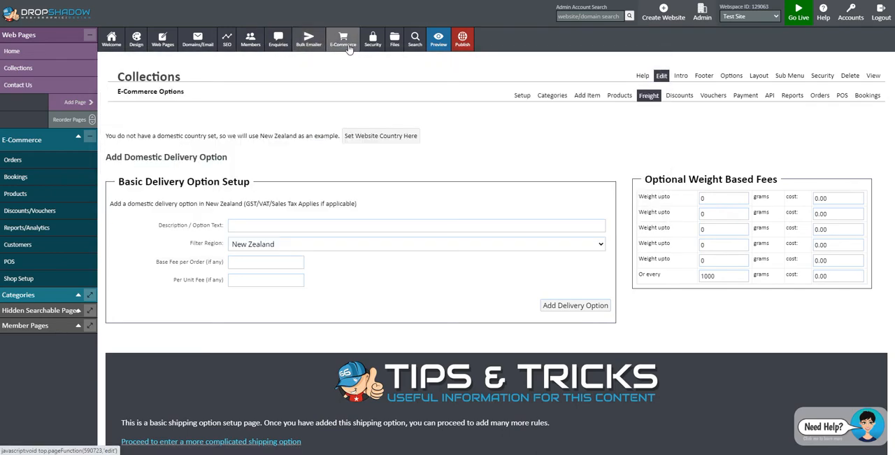
- View the store's orders list and look over the option groups on the E-Commerce Setup page
mouse_move(348, 48)
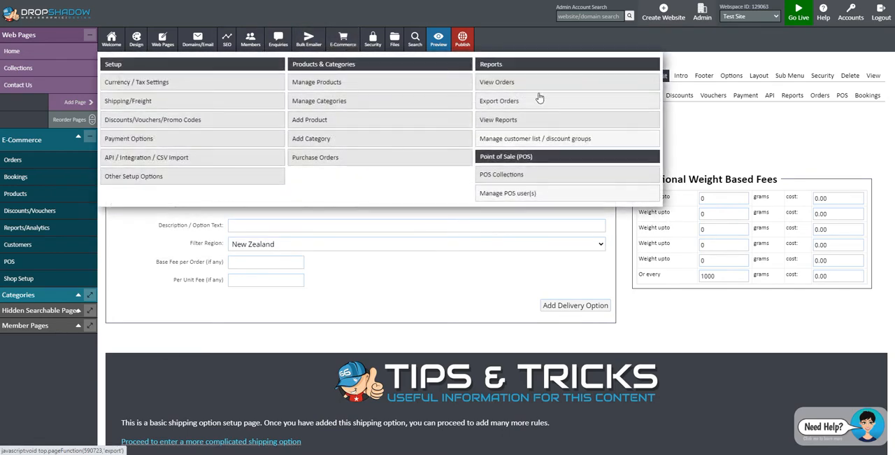
left_click(497, 85)
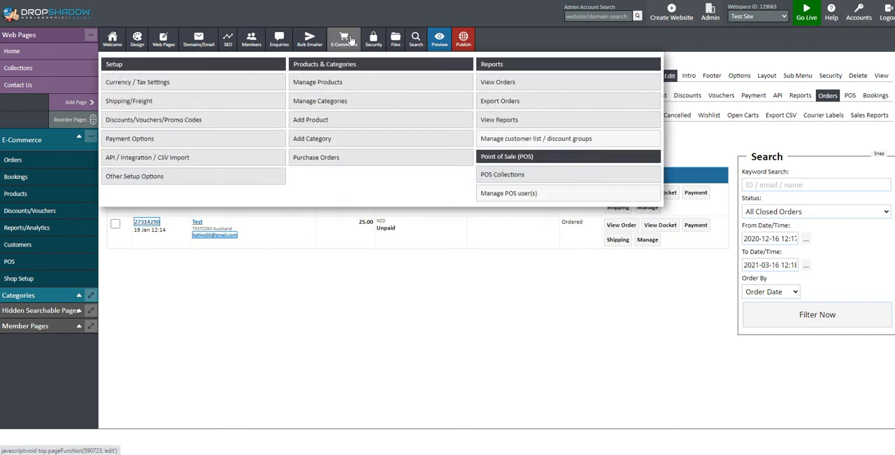
left_click(351, 40)
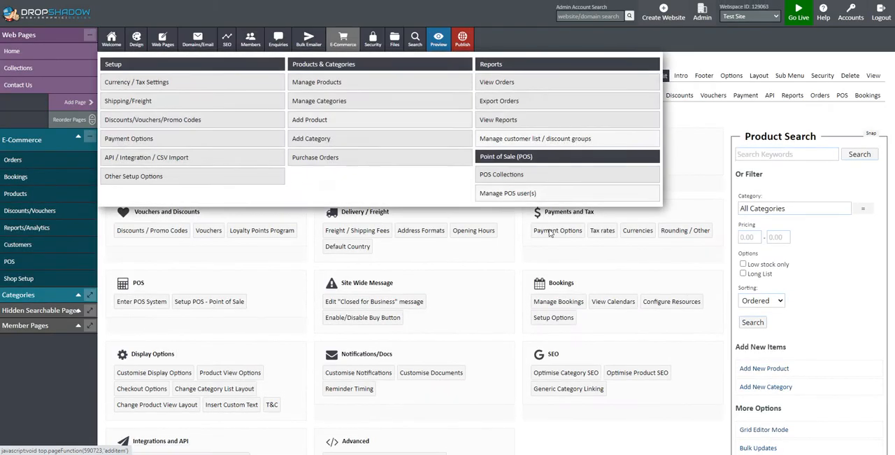
scroll(719, 235, "down", 3)
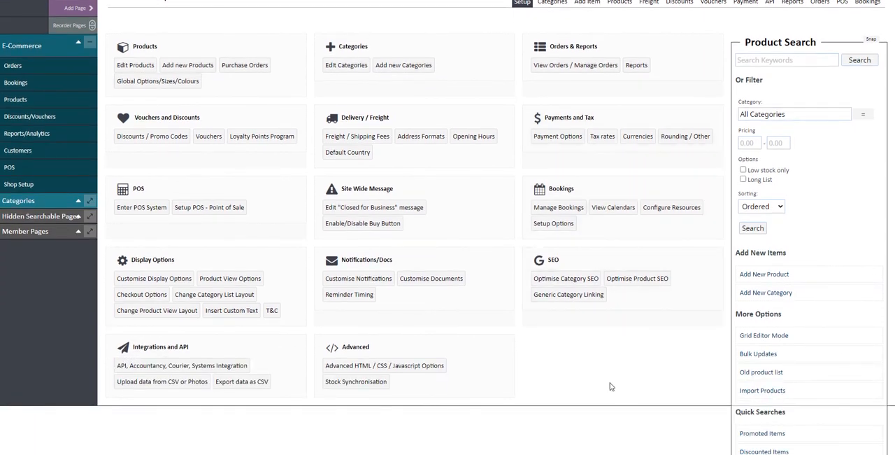
scroll(609, 386, "up", 3)
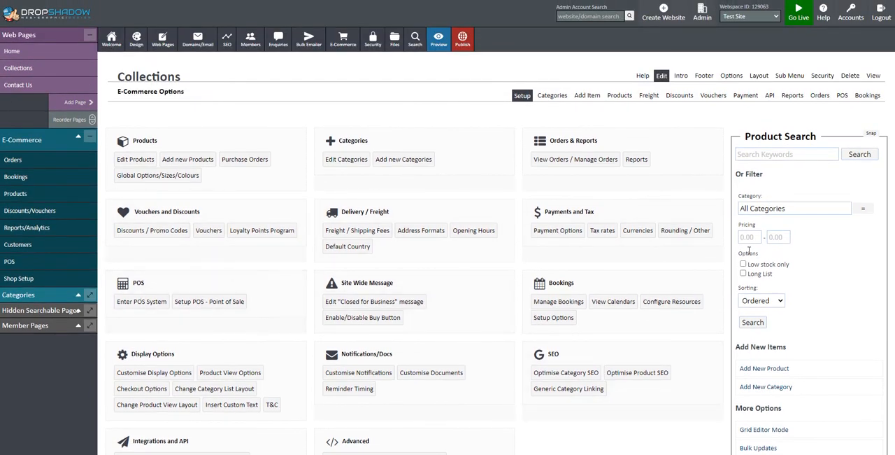
- Open the page for adding new products and review the stock, scheduling and import product types offered
left_click(186, 161)
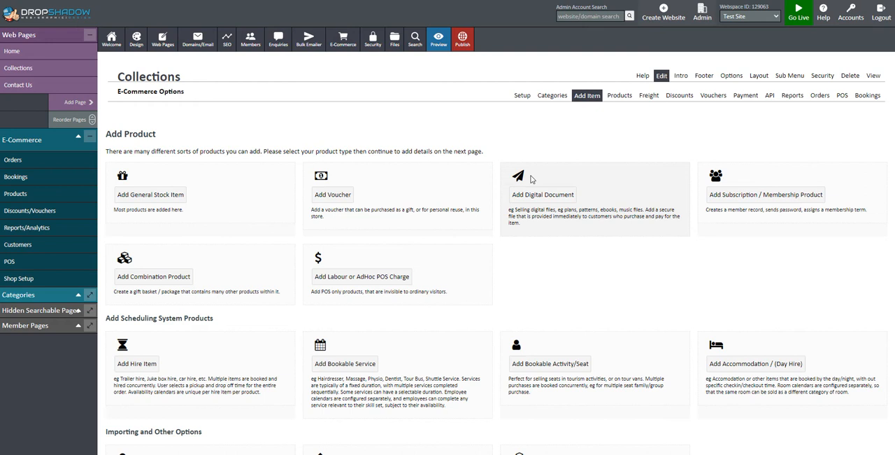
scroll(504, 264, "down", 1)
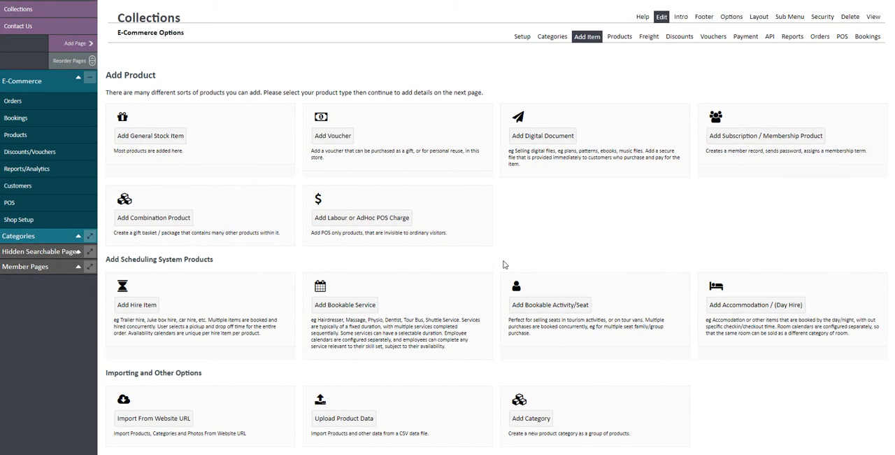
scroll(503, 264, "up", 1)
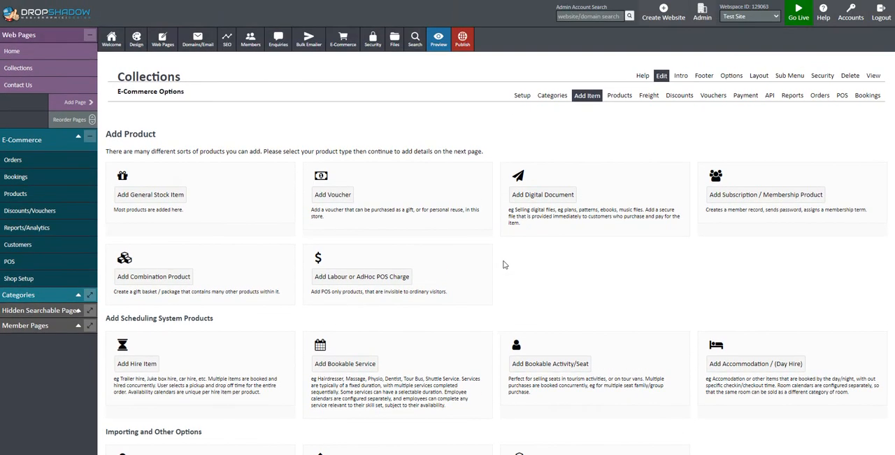
scroll(505, 264, "down", 1)
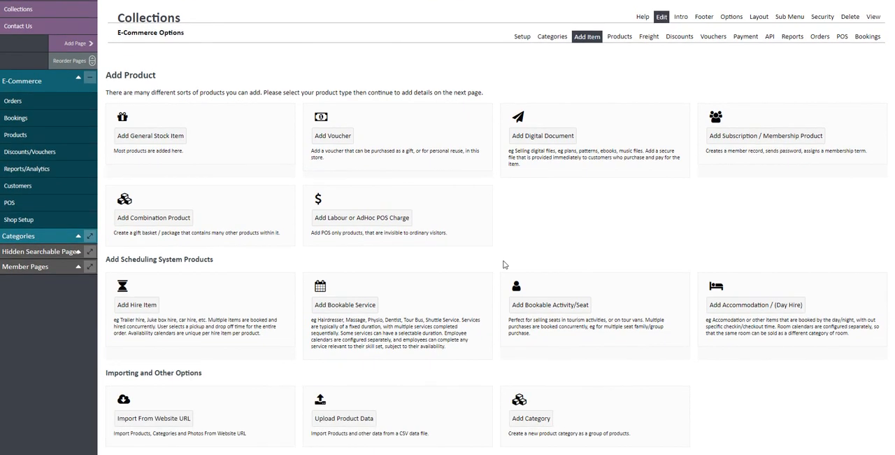
scroll(504, 265, "up", 1)
- Return to the E-Commerce Setup overview and enter the POS system
left_click(339, 45)
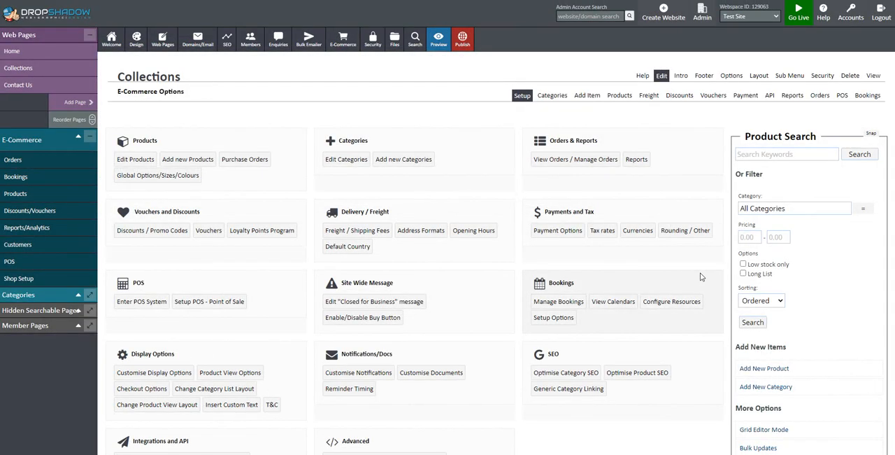
scroll(701, 277, "down", 1)
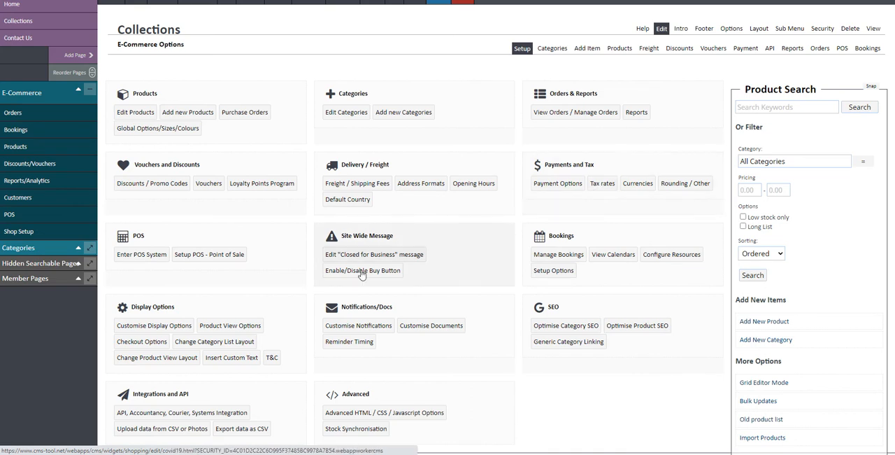
left_click(134, 260)
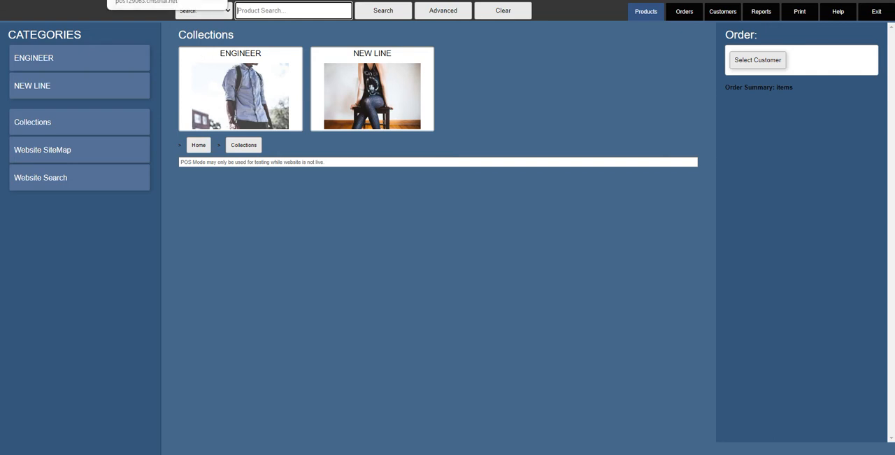
- Return from the POS system to the E-Commerce Setup overview and look over all its option groups
left_click(80, 0)
scroll(247, 129, "up", 1)
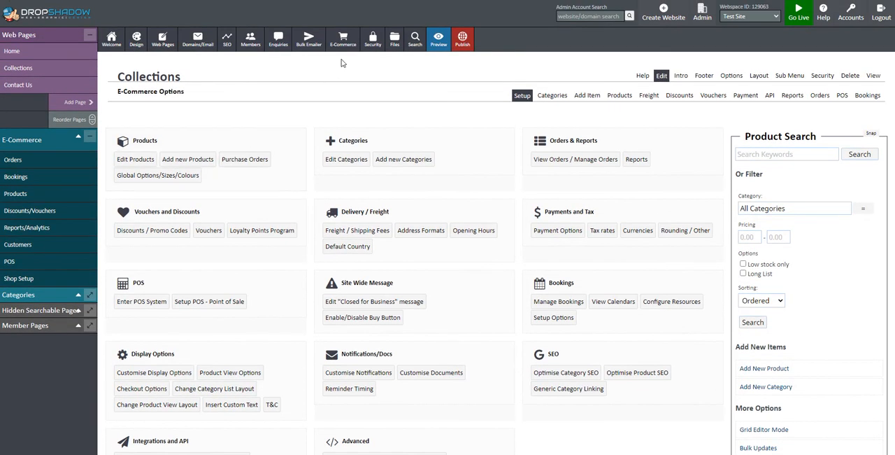
mouse_move(342, 49)
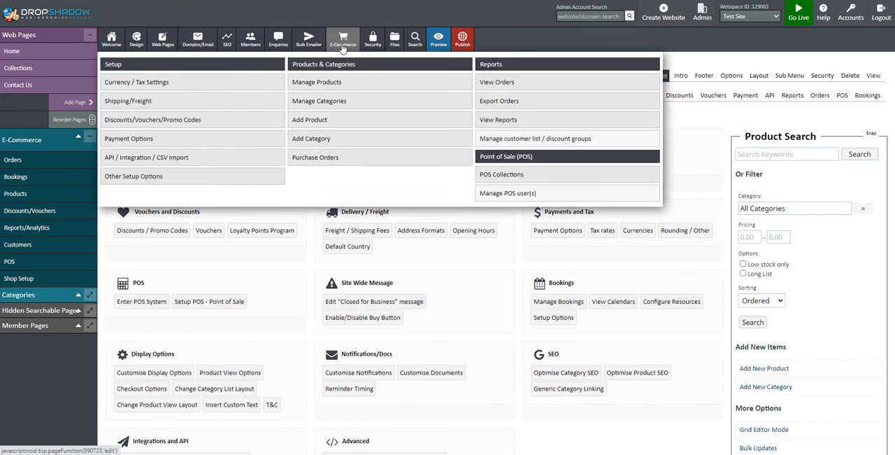
left_click(129, 178)
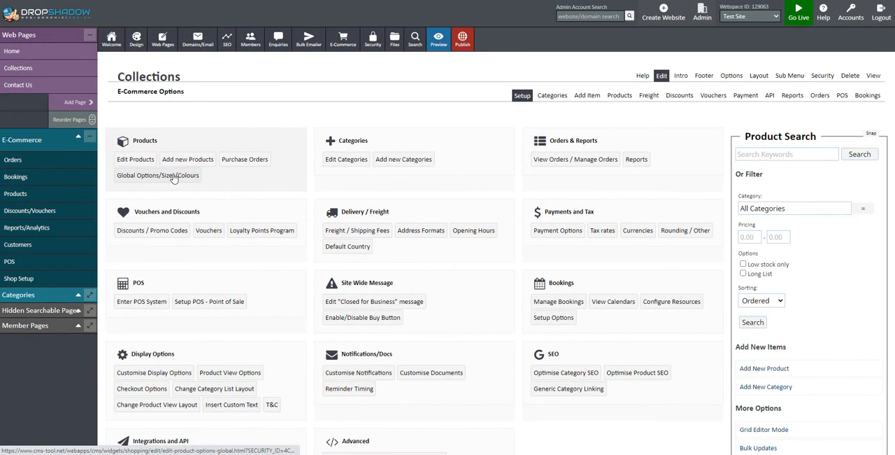
scroll(188, 182, "down", 2)
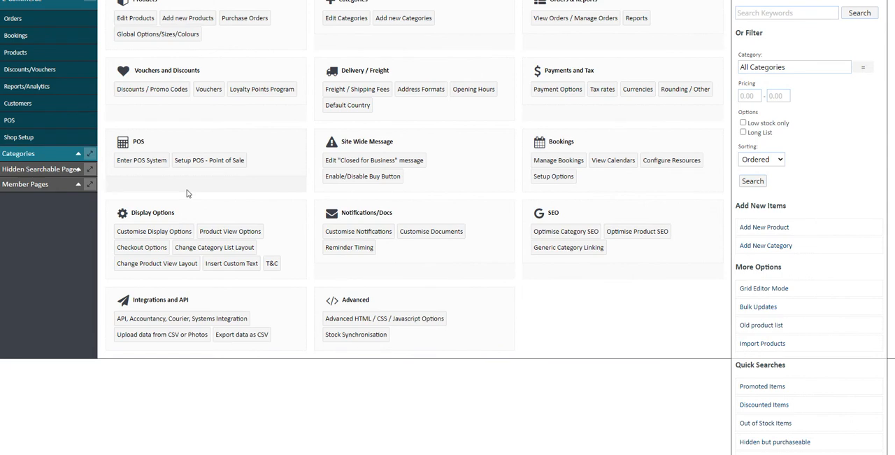
scroll(148, 336, "up", 2)
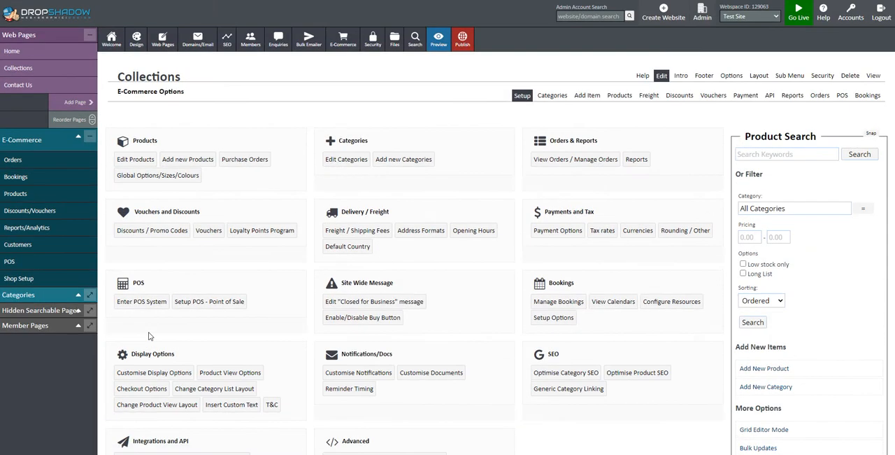
scroll(183, 322, "down", 1)
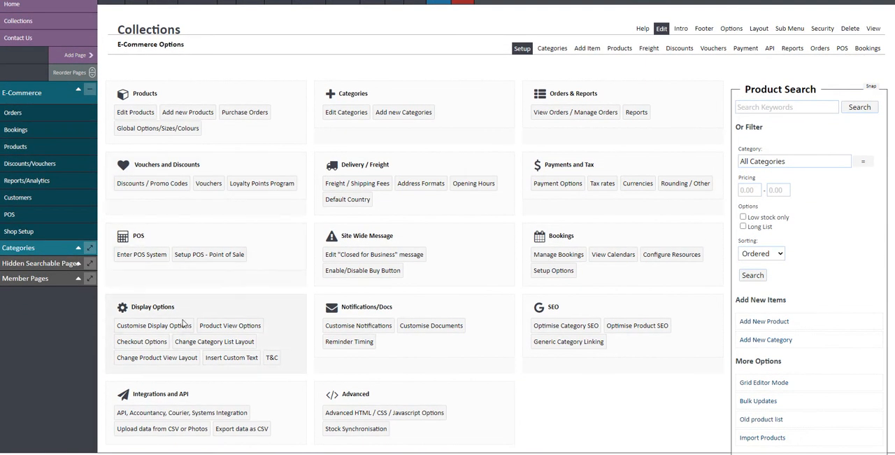
- Open the shop's Customise Display Options and review the Main/Category List Page settings
left_click(158, 329)
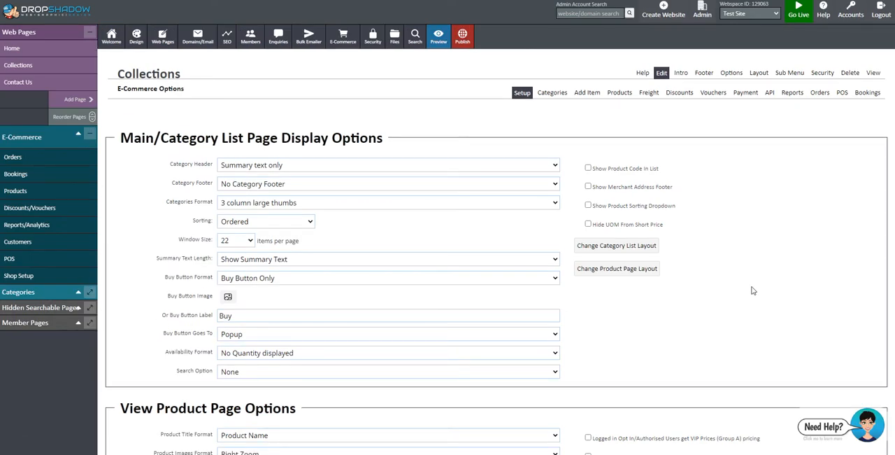
scroll(462, 283, "down", 3)
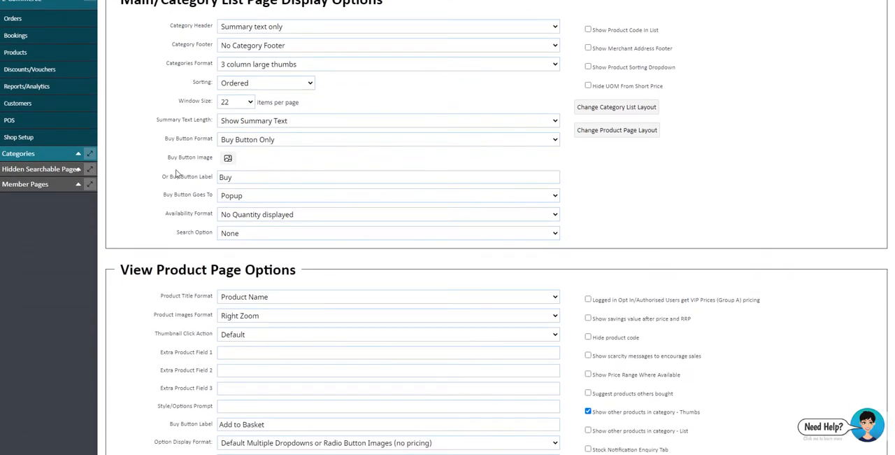
left_click(312, 144)
left_click(130, 161)
scroll(130, 161, "down", 2)
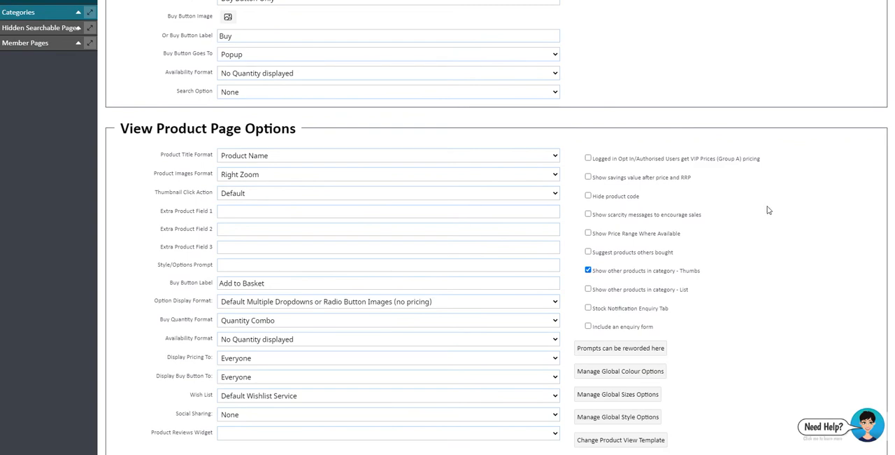
- Review the View Product Page, Checkout and Subscription options and the additional text insertion areas
scroll(768, 210, "down", 2)
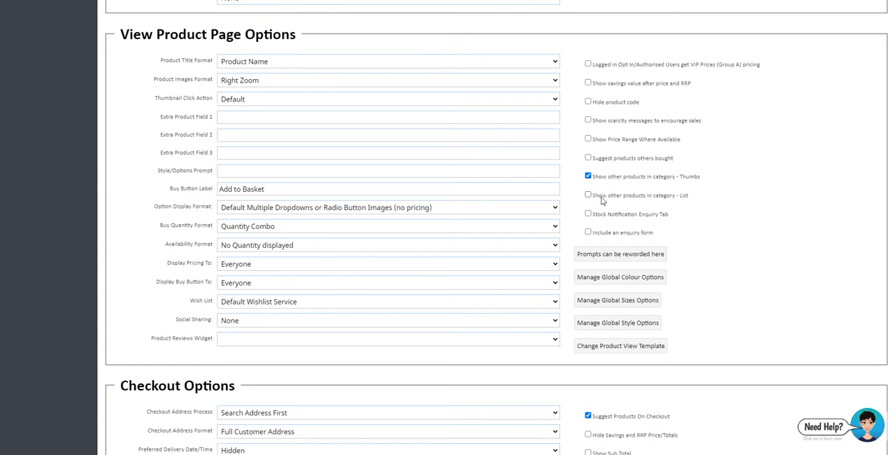
left_click_drag(691, 197, 599, 195)
scroll(720, 225, "down", 2)
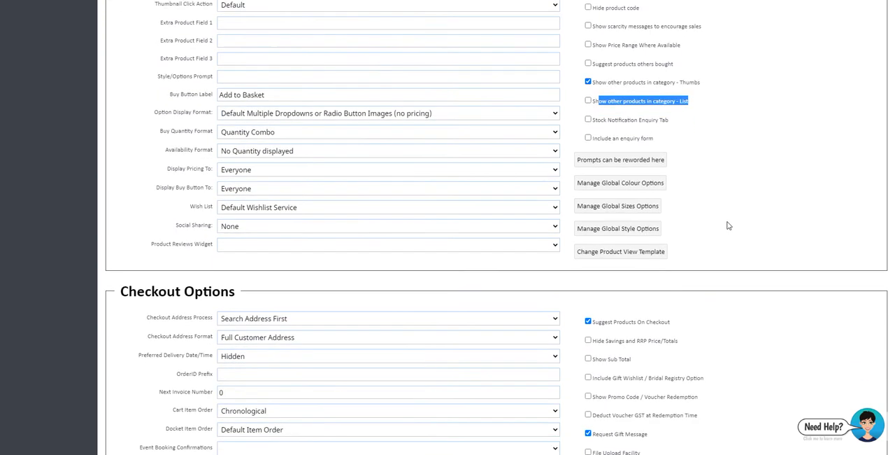
left_click(735, 224)
scroll(738, 224, "down", 5)
scroll(739, 225, "down", 5)
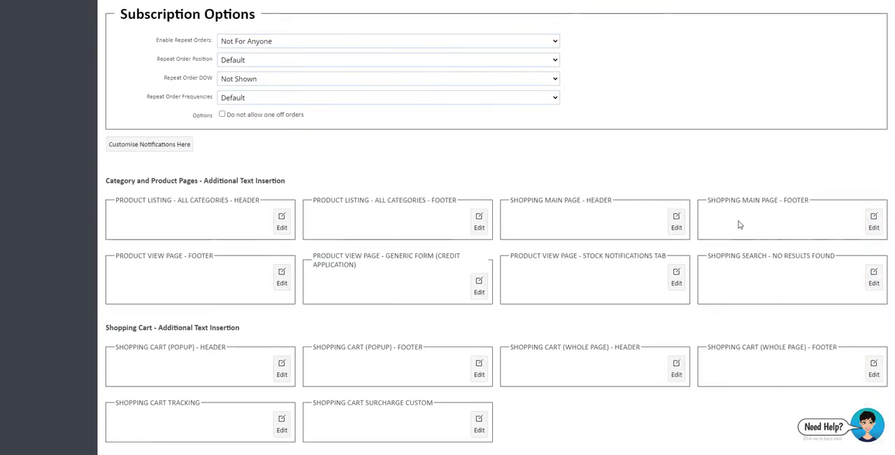
scroll(738, 223, "up", 13)
scroll(738, 223, "up", 4)
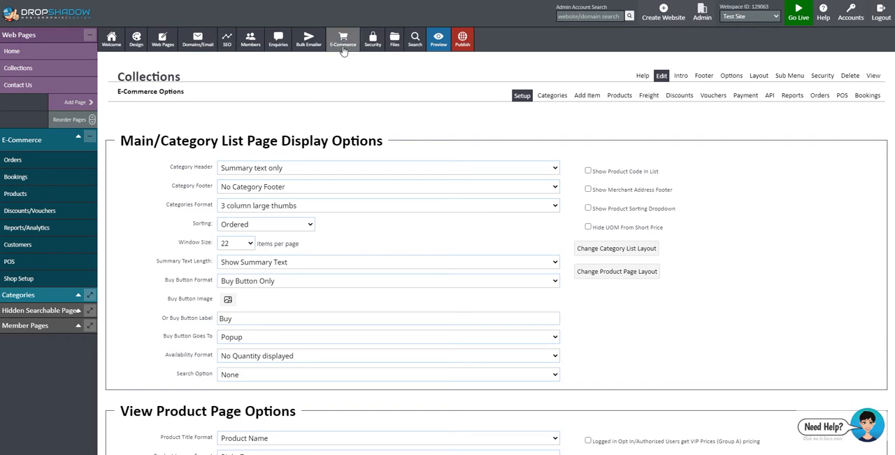
- Reopen Customise Display Options from the E-Commerce Setup overview, skim its settings again, and return to the overview
mouse_move(343, 44)
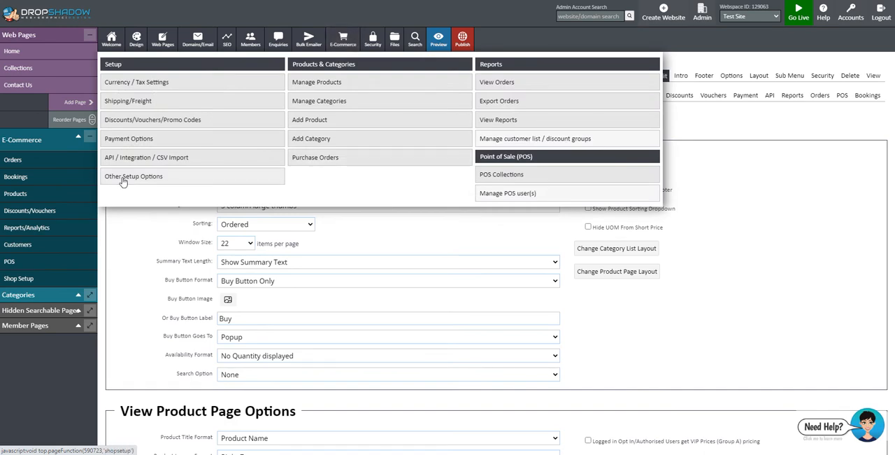
left_click(122, 181)
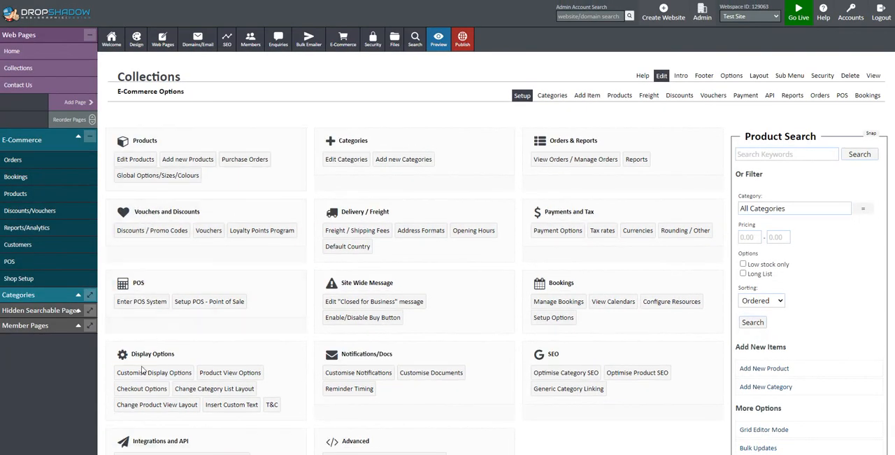
scroll(148, 365, "down", 1)
scroll(149, 365, "down", 2)
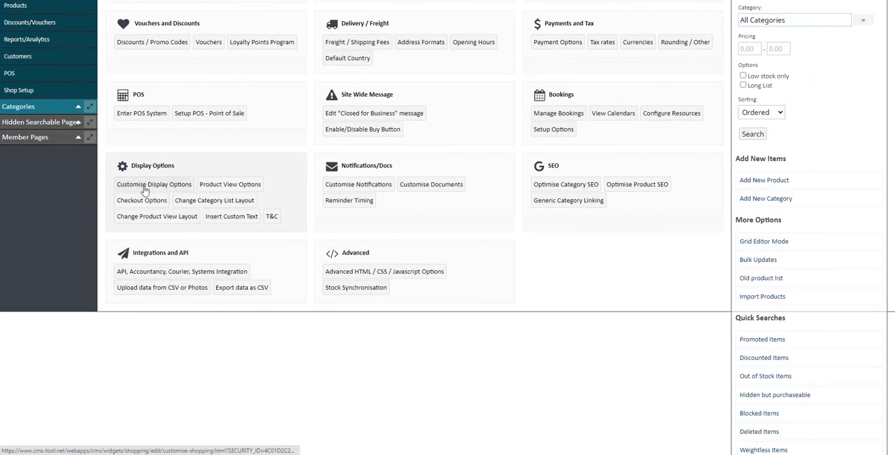
left_click(145, 190)
scroll(743, 204, "down", 4)
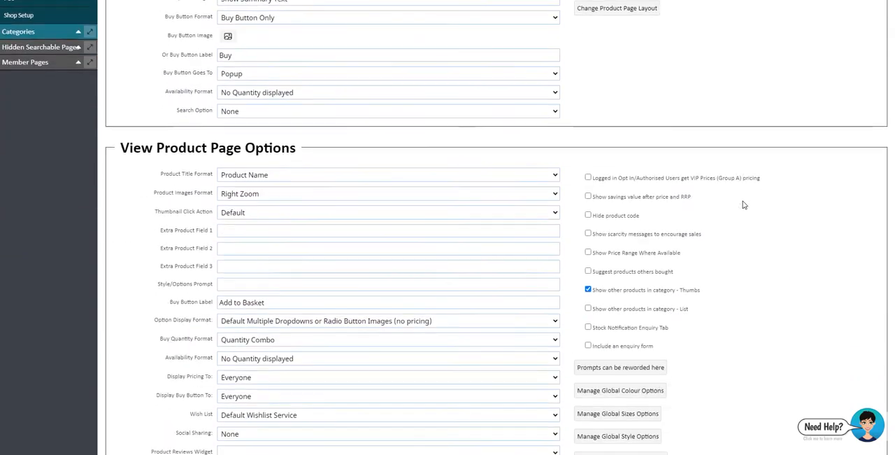
scroll(743, 204, "down", 8)
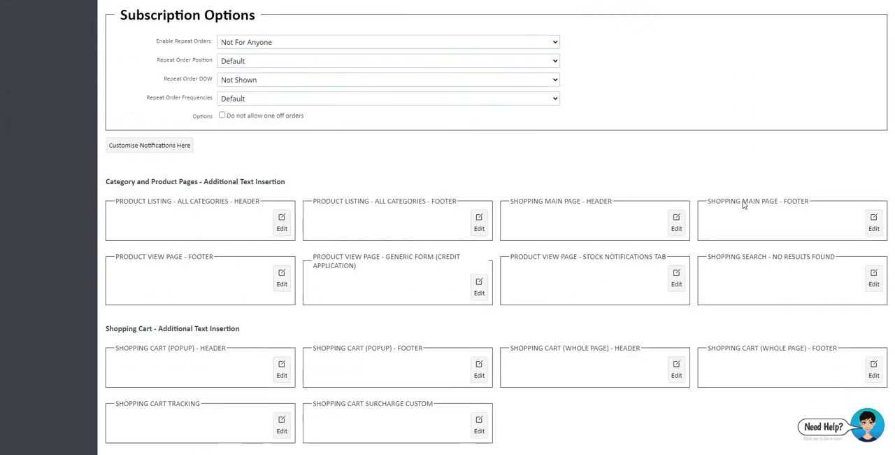
scroll(727, 203, "up", 9)
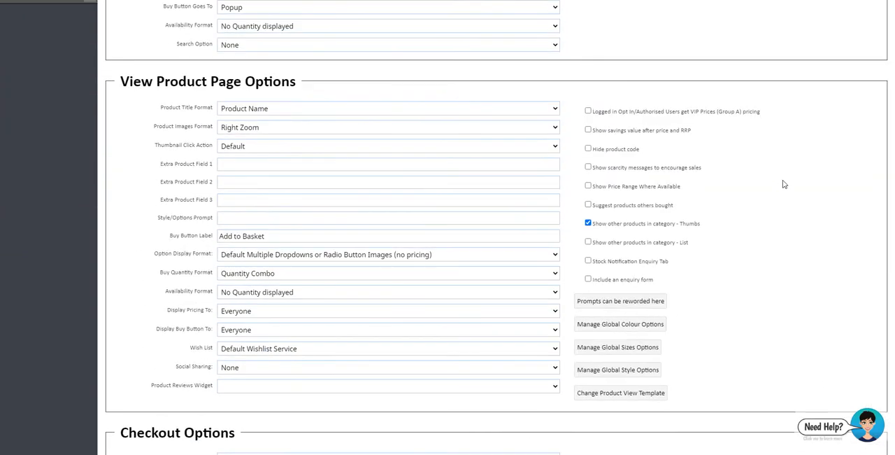
scroll(784, 184, "up", 5)
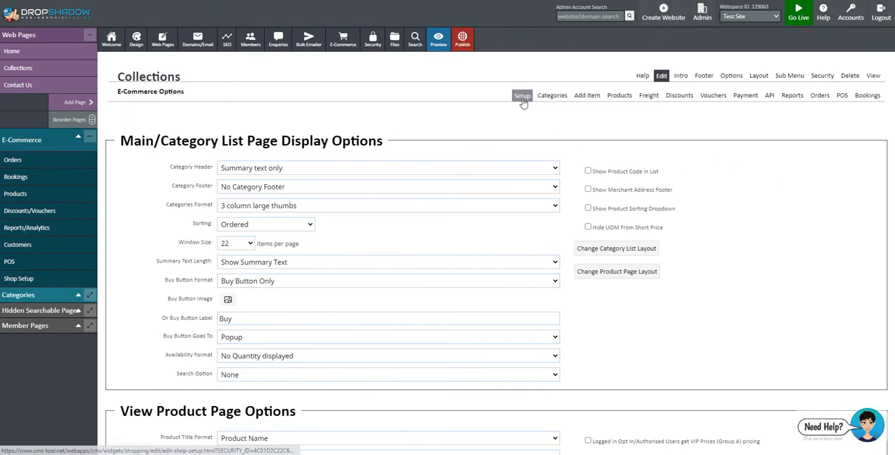
left_click(523, 98)
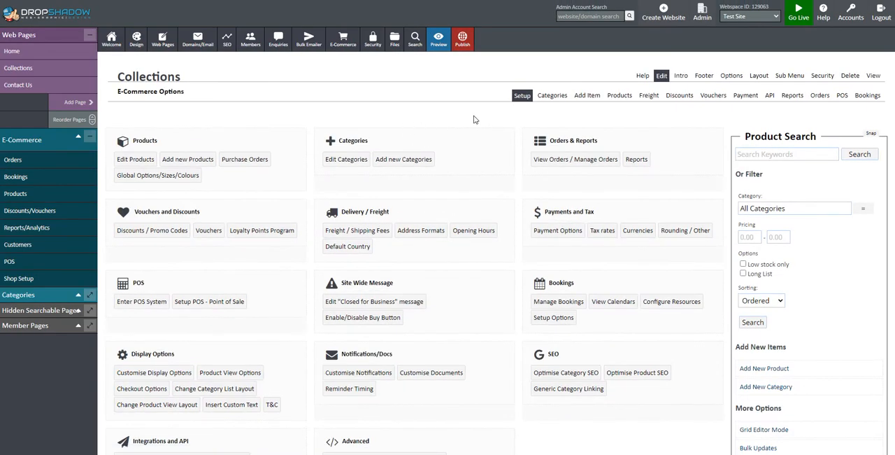
- Search for the new domain name mycooldomainname.co.nz on the domain registration page
mouse_move(186, 41)
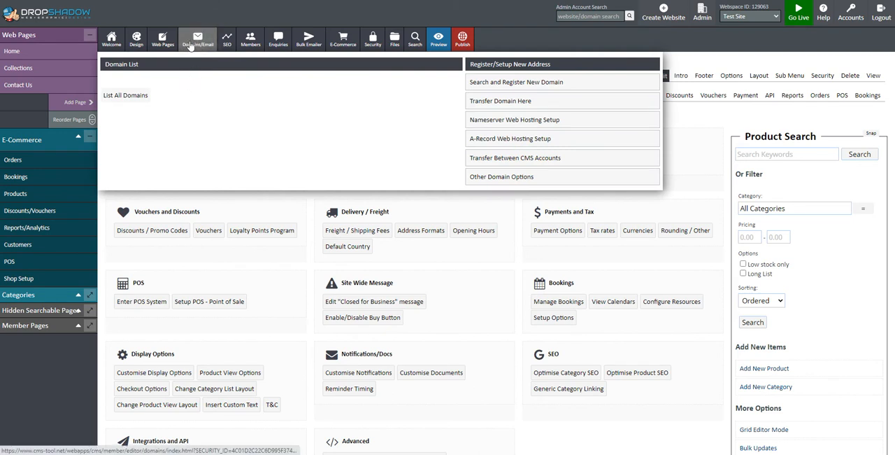
left_click(509, 83)
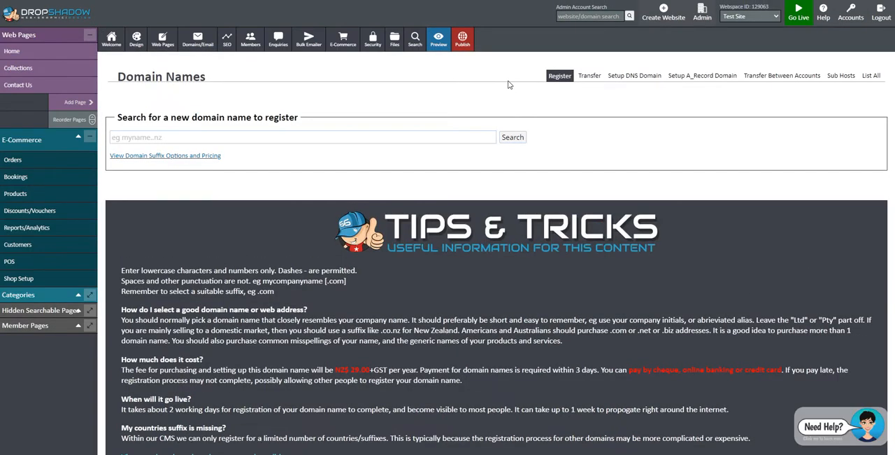
left_click(210, 136)
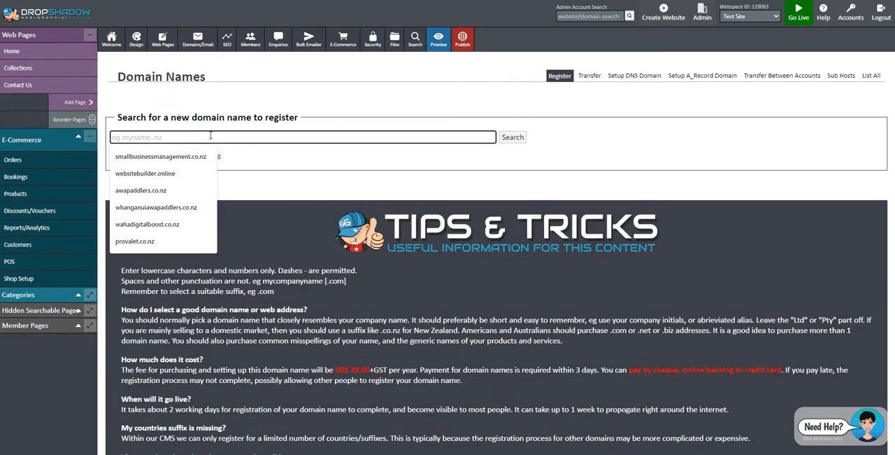
type("mycooldomain")
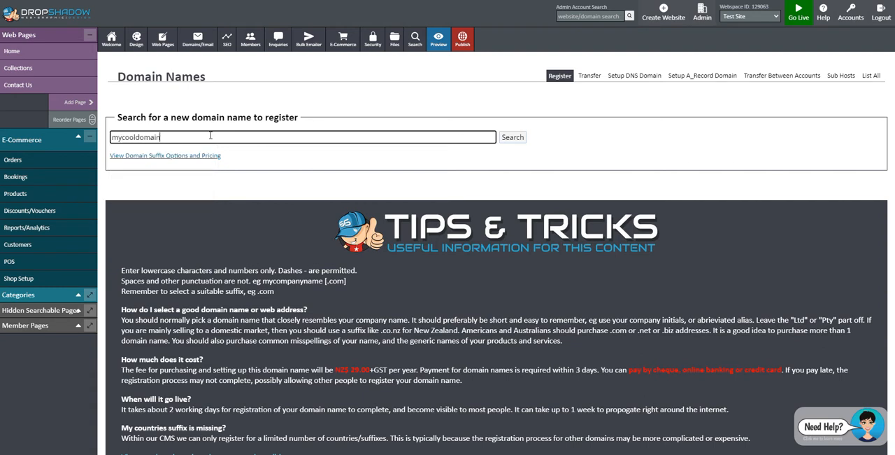
type("name.co.nz")
left_click(512, 137)
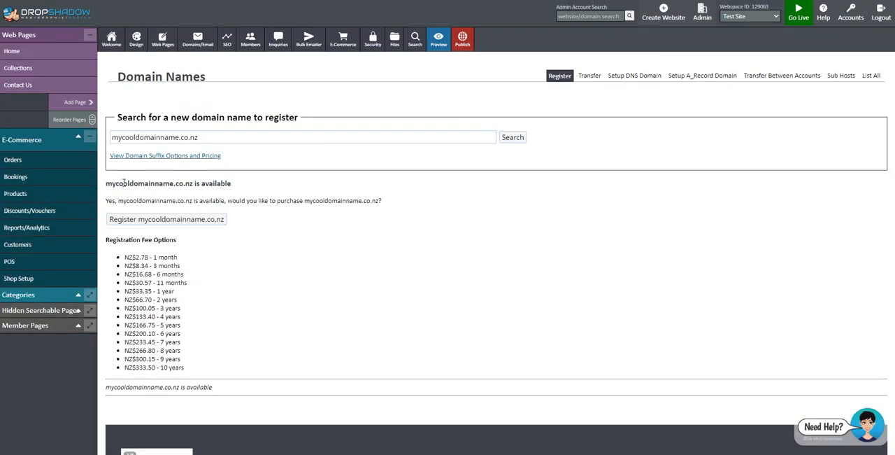
- Open the registration form for mycooldomainname.co.nz and review its registrant, admin and technical contact sections
left_click_drag(106, 182, 232, 185)
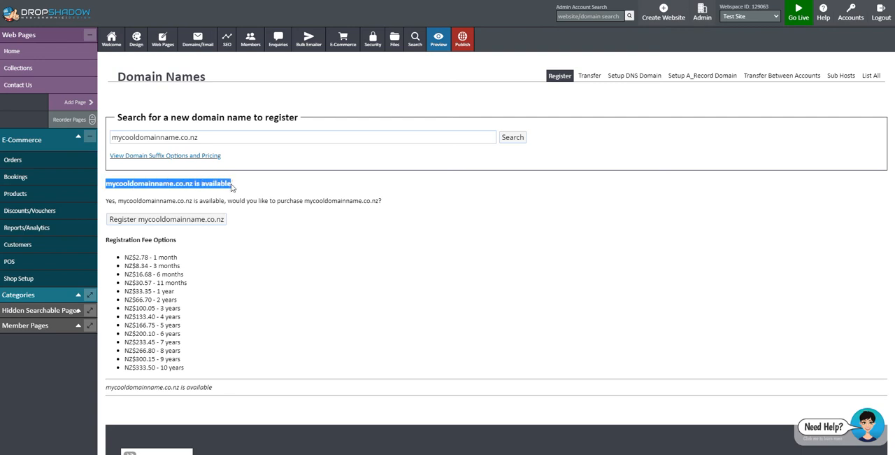
left_click(271, 230)
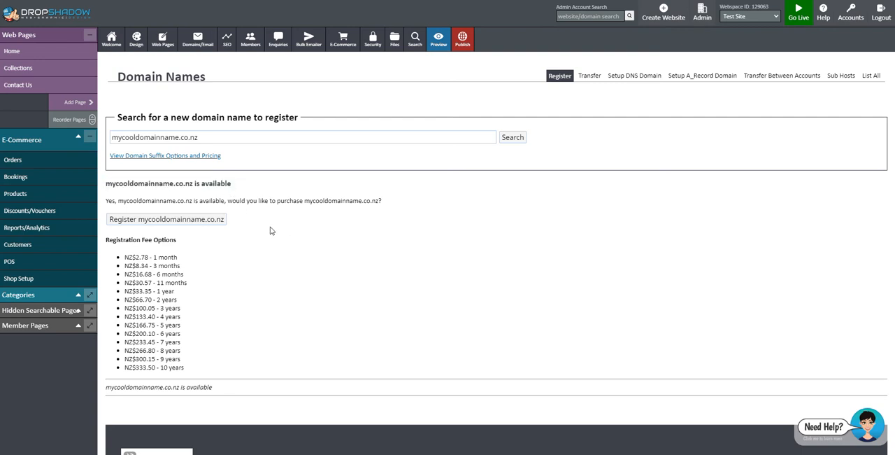
left_click(141, 219)
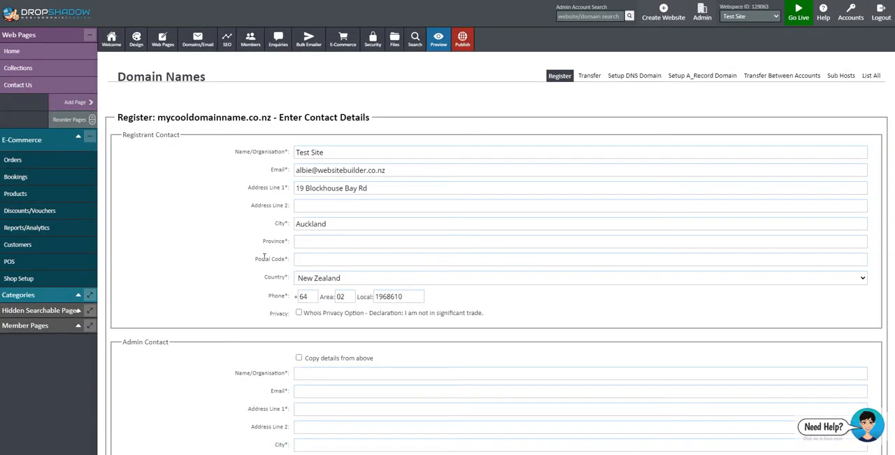
scroll(221, 242, "down", 3)
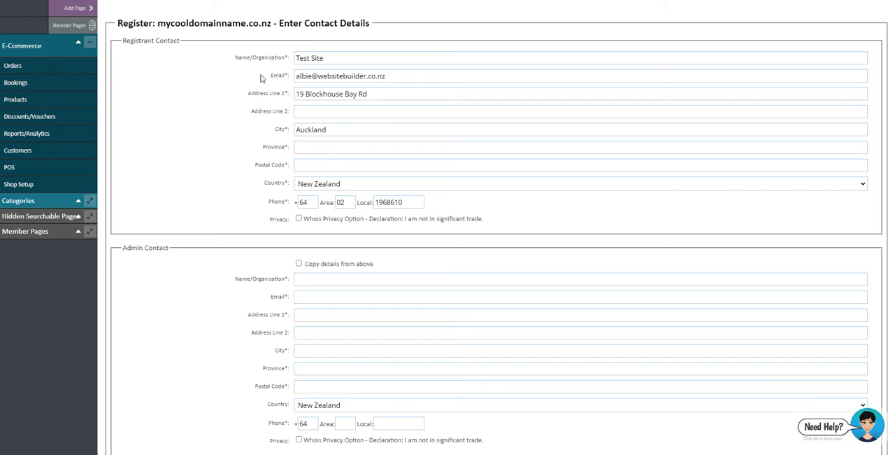
scroll(286, 300, "down", 1)
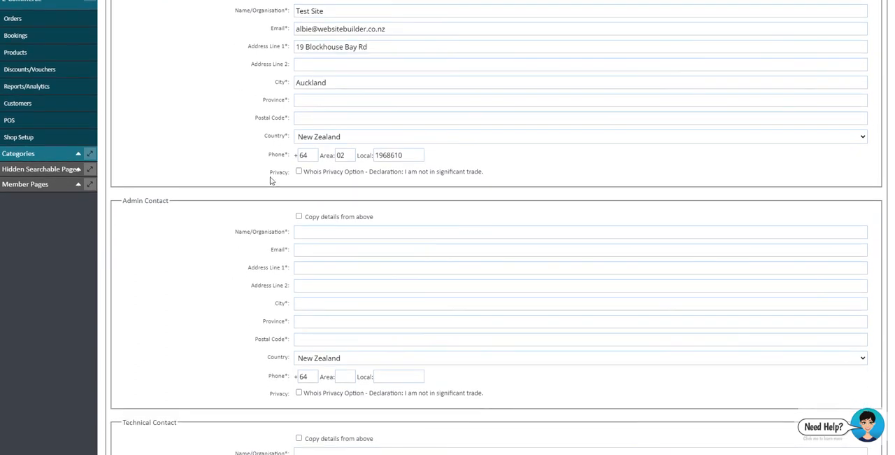
scroll(272, 179, "up", 3)
scroll(292, 180, "down", 2)
scroll(254, 226, "down", 15)
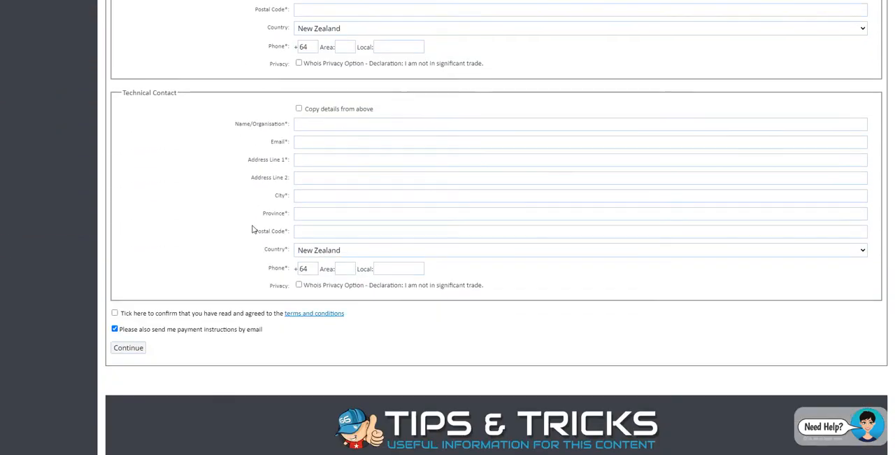
scroll(232, 235, "up", 2)
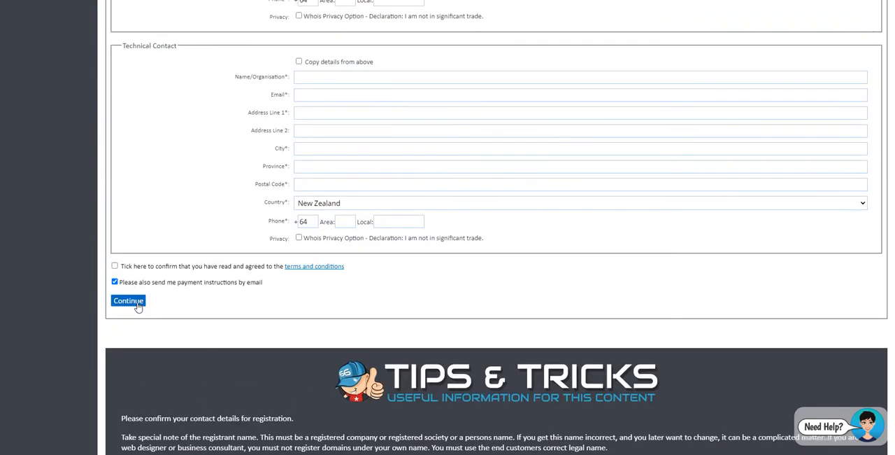
scroll(238, 287, "up", 1)
scroll(236, 284, "up", 10)
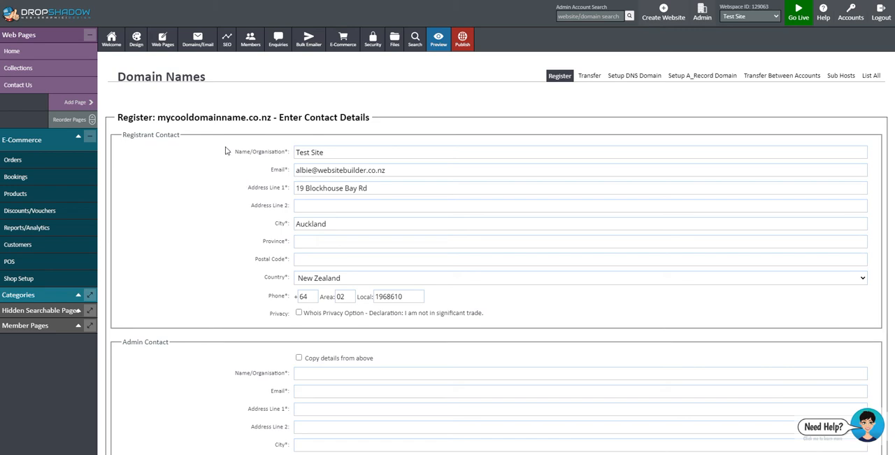
- Open the Colours and Fonts design settings and review the background, text, menu button and font family options
left_click(134, 42)
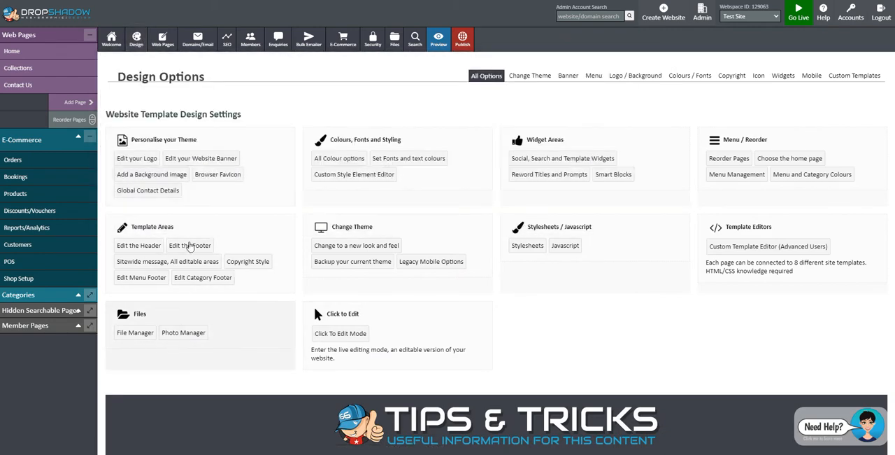
mouse_move(130, 41)
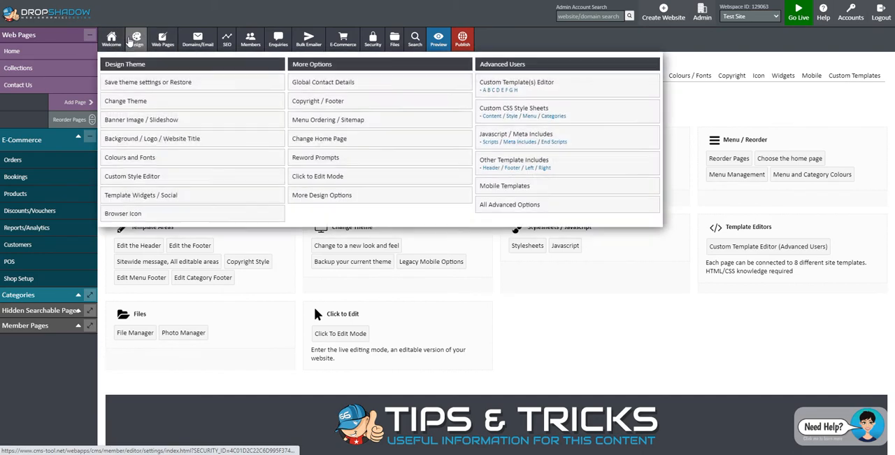
left_click(144, 158)
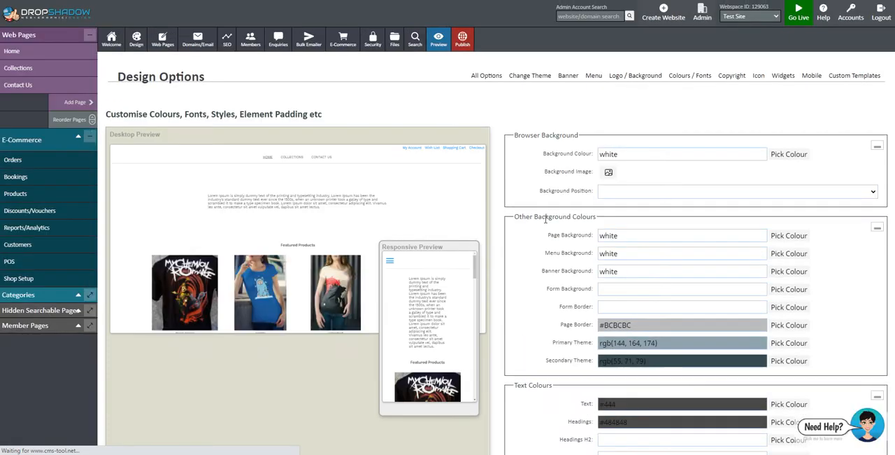
scroll(652, 222, "down", 2)
scroll(631, 221, "up", 2)
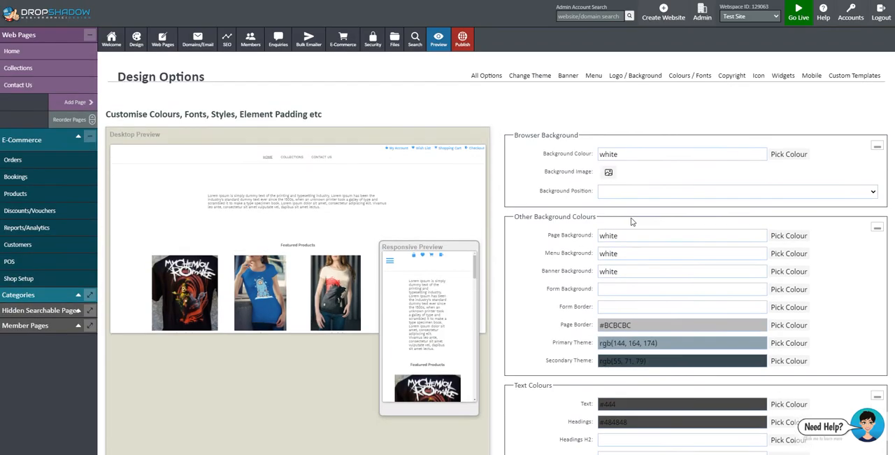
scroll(626, 222, "down", 4)
scroll(625, 221, "down", 4)
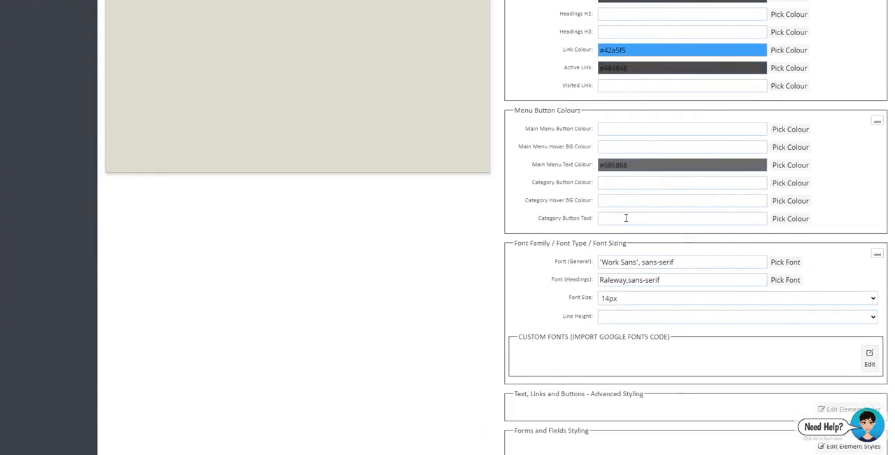
scroll(626, 220, "up", 4)
scroll(622, 224, "down", 4)
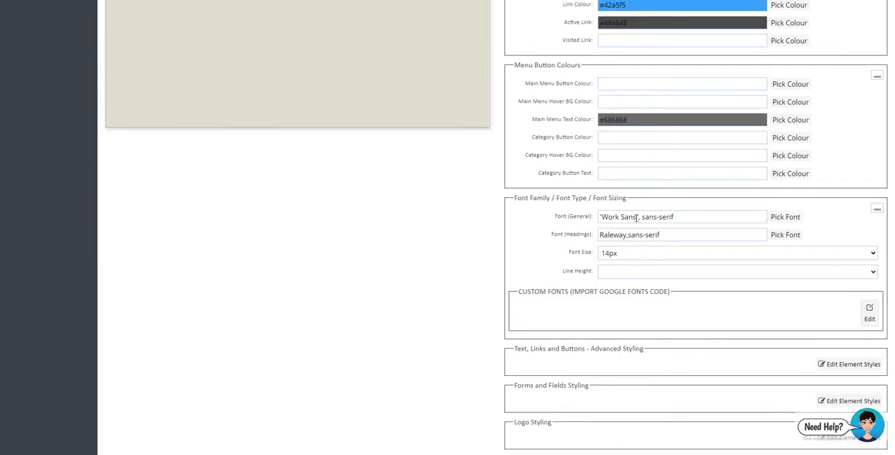
- Browse the fonts available for the general font and close the font picker without choosing one
left_click(638, 218)
left_click(785, 217)
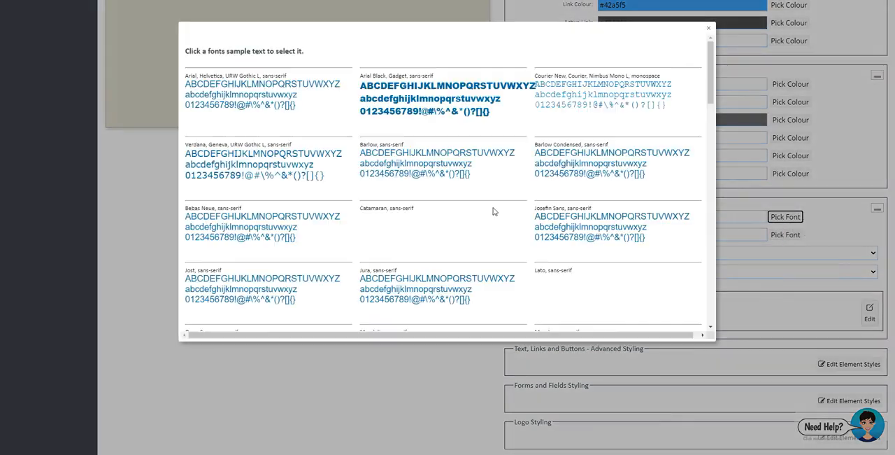
scroll(496, 189, "down", 10)
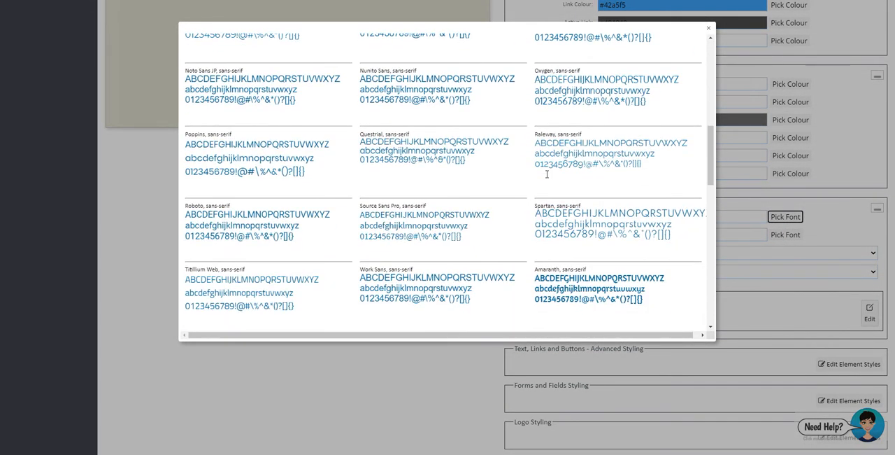
left_click(852, 223)
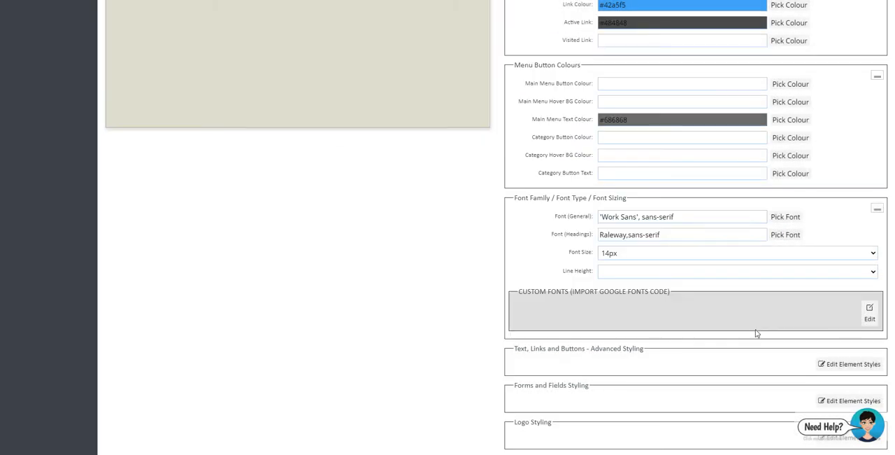
scroll(446, 318, "up", 7)
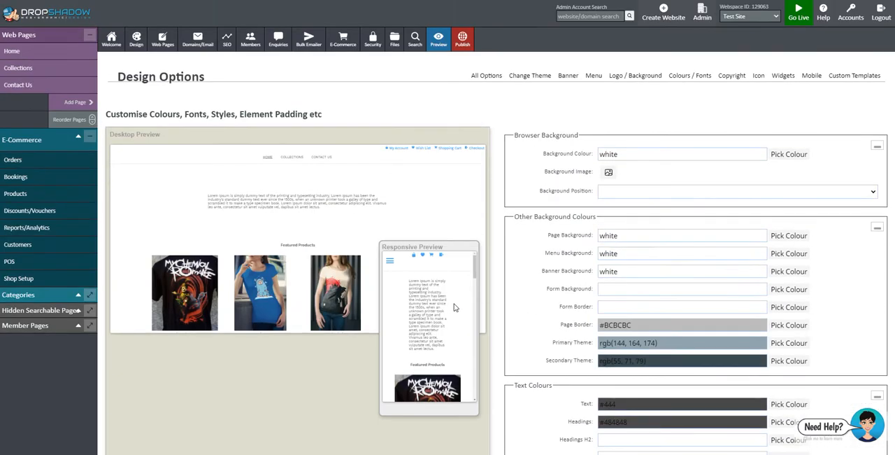
- Open the Meta Includes code for the site, highlight its Google Fonts stylesheet link, and close the editor
mouse_move(135, 41)
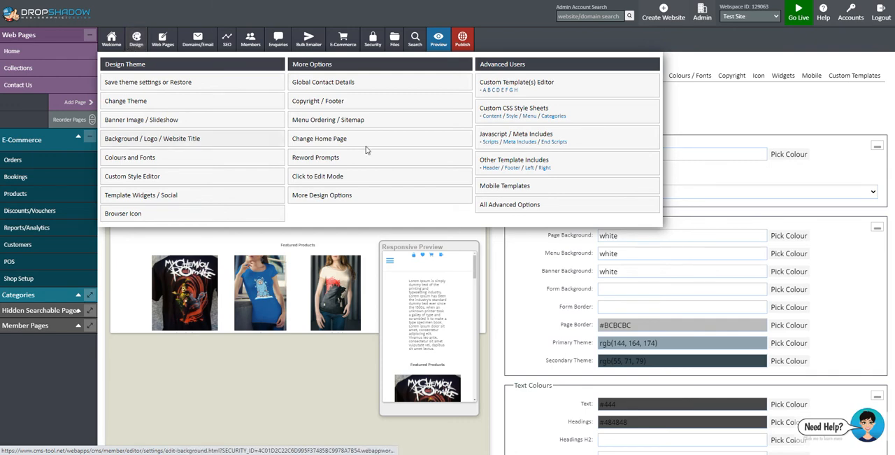
left_click(515, 142)
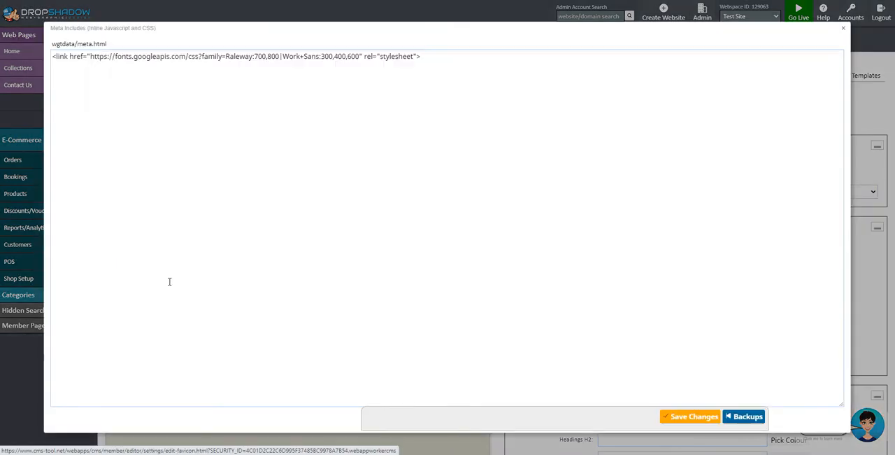
left_click_drag(426, 64, 54, 57)
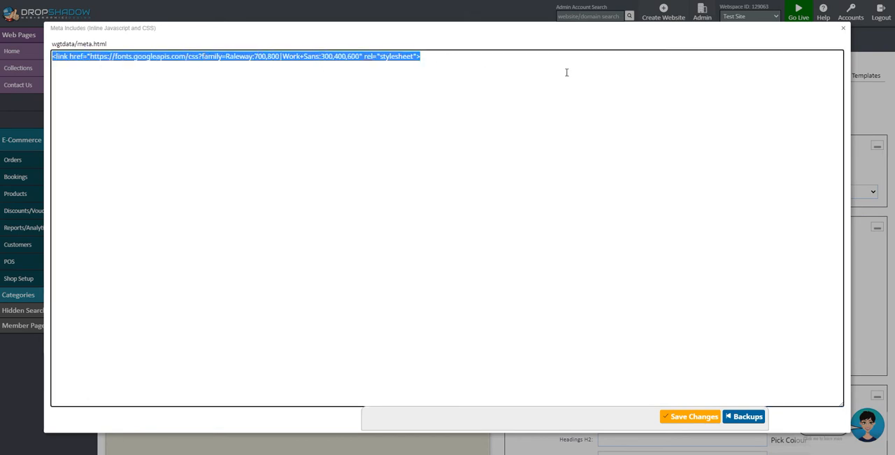
left_click(843, 31)
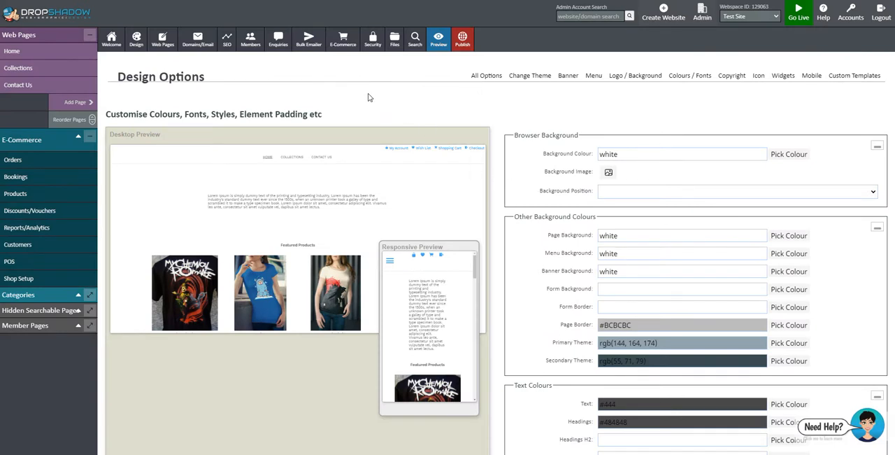
- Reopen the Meta Includes code, highlight the Google Fonts link line again, and close it without changes
mouse_move(137, 36)
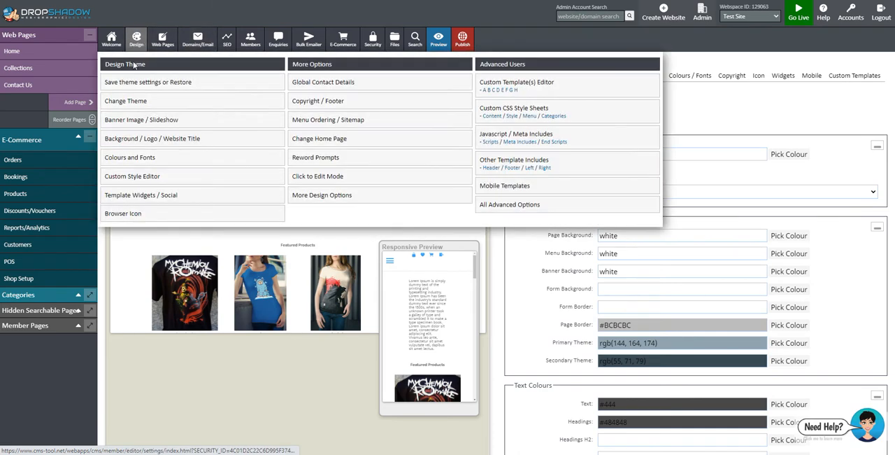
left_click(526, 142)
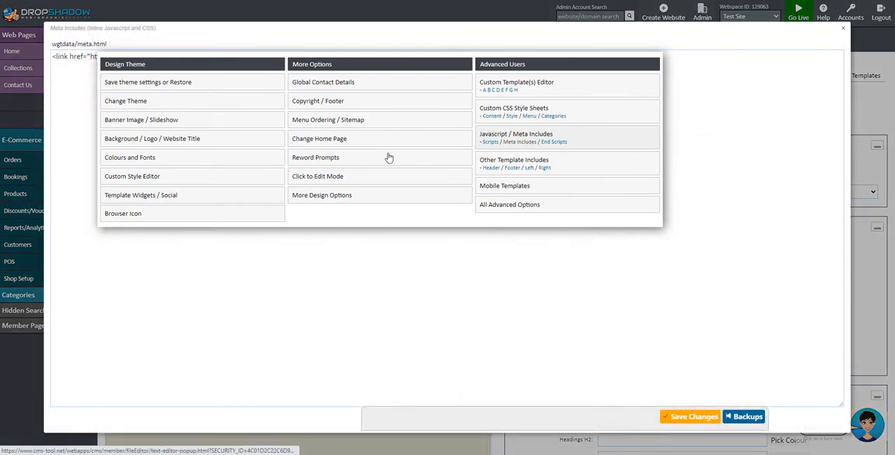
left_click_drag(468, 61, 14, 64)
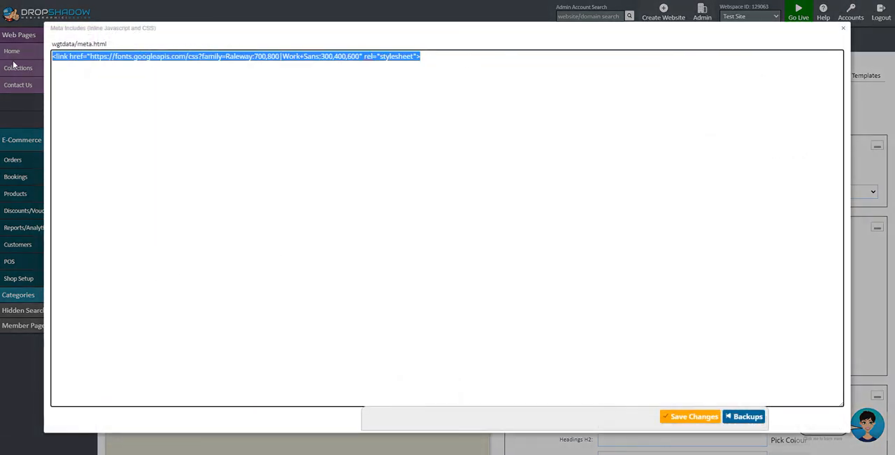
left_click(845, 30)
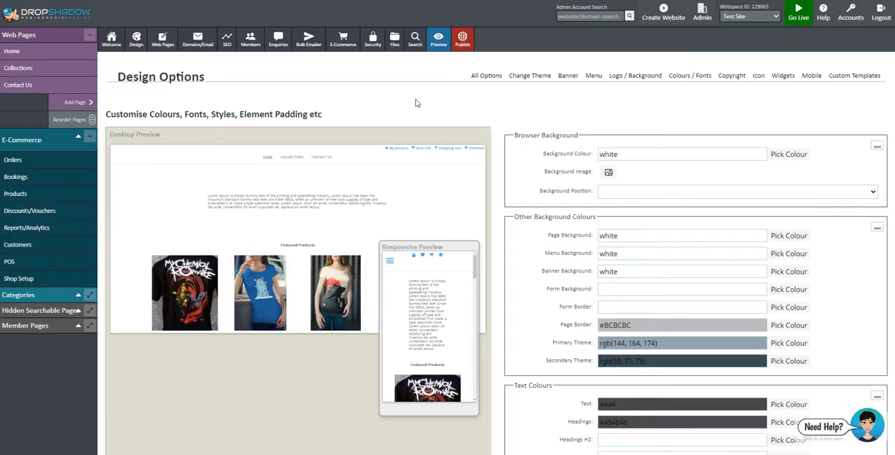
- Open the Members, Customers and Bulk Emailer overview and review its member groups, statuses, reports and management options
left_click(251, 41)
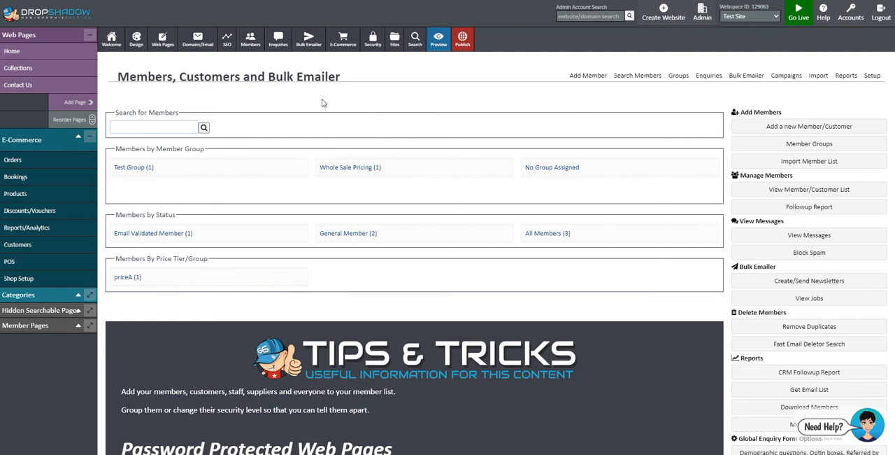
scroll(765, 132, "down", 5)
scroll(765, 133, "up", 2)
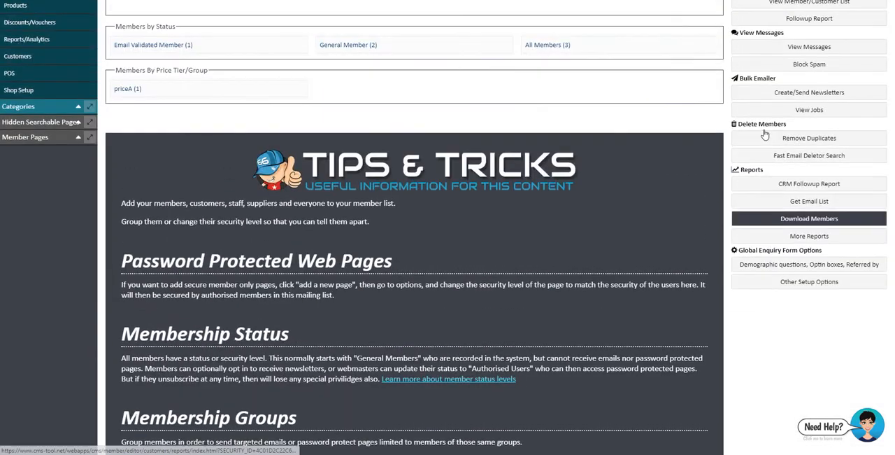
scroll(765, 133, "up", 2)
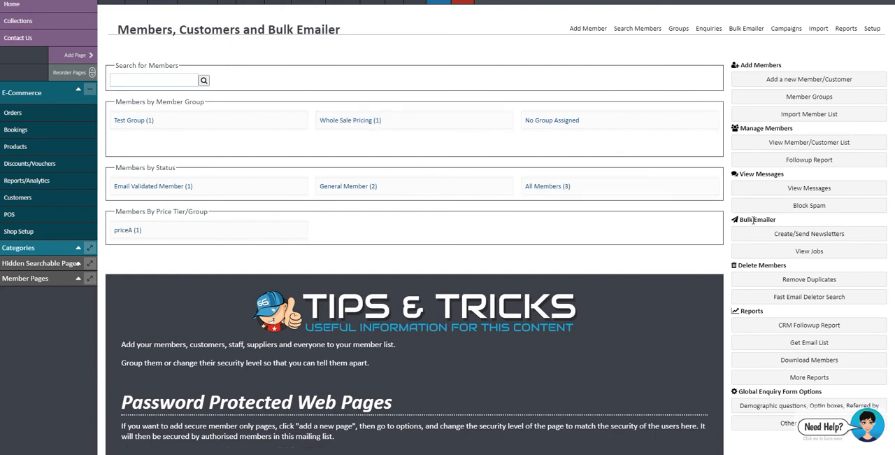
- View the Bulk Emailer page, then open the new newsletter page and look over its starting templates
left_click(798, 235)
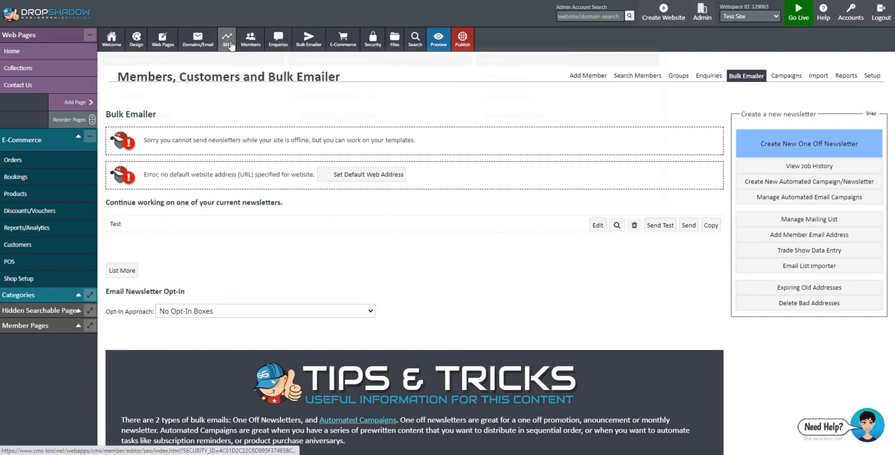
mouse_move(308, 42)
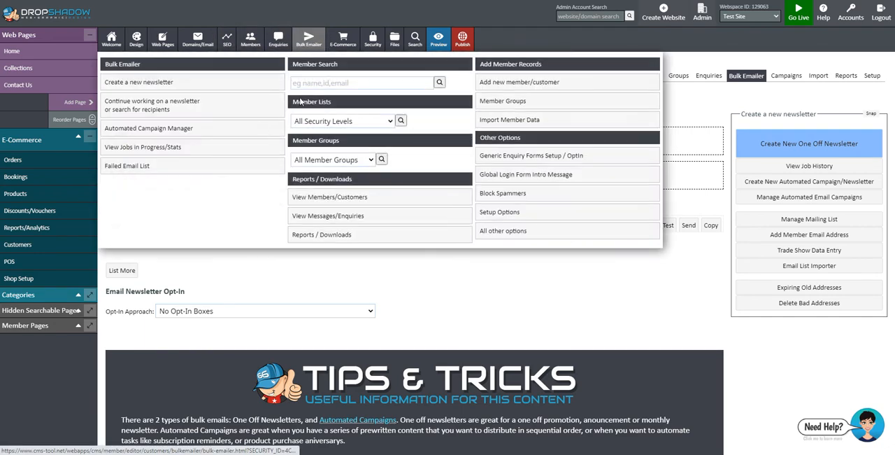
left_click(126, 84)
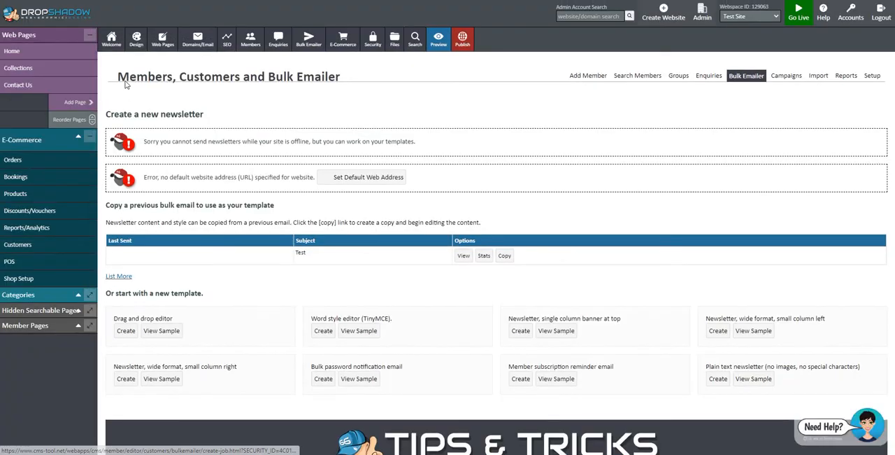
scroll(209, 276, "down", 1)
scroll(214, 270, "down", 2)
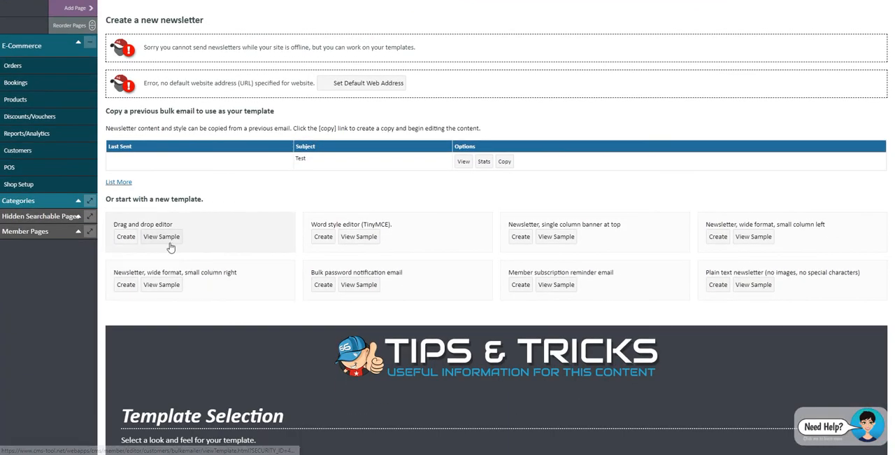
- Preview the sample newsletter for the Drag and drop editor template and close the preview
left_click(167, 238)
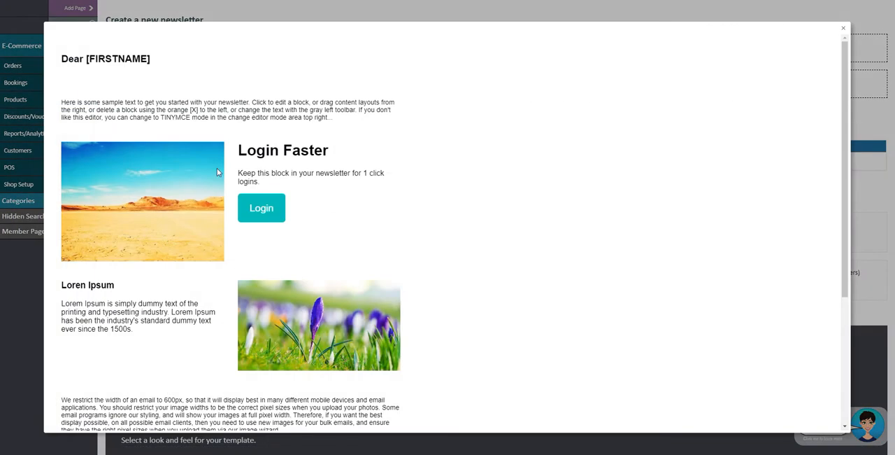
scroll(273, 180, "down", 3)
scroll(448, 158, "up", 3)
left_click(843, 28)
- Create a newsletter from the Drag and drop editor template with the subject "My News Letter" and start writing its content
left_click(126, 236)
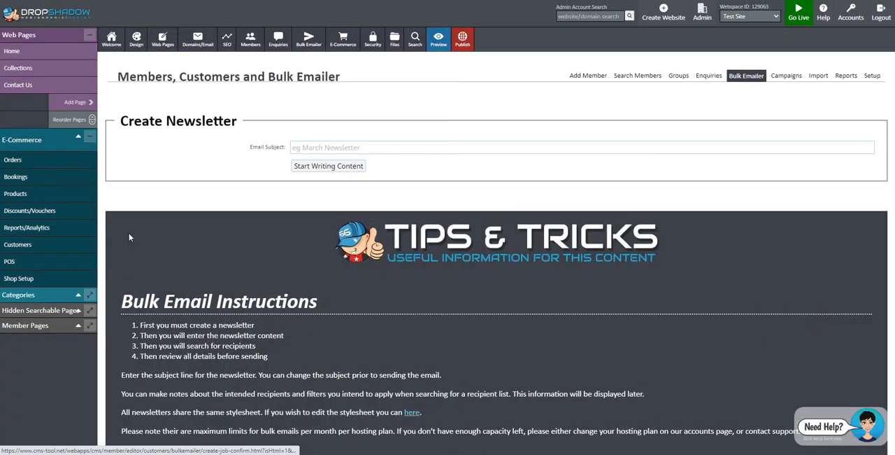
left_click(336, 143)
type("M")
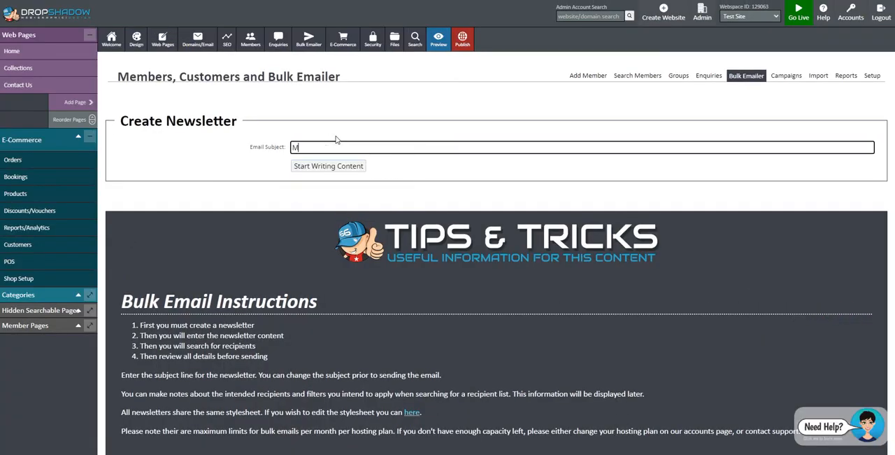
type("y News Letter")
left_click(335, 167)
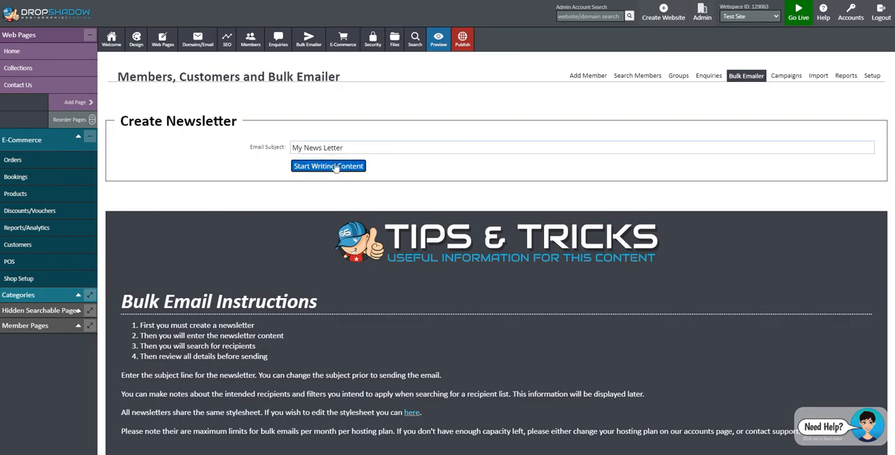
- Replace the newsletter's introductory paragraph with "fghgfh fgh gfh gfh gf" and delete the Login Faster block
double_click(295, 222)
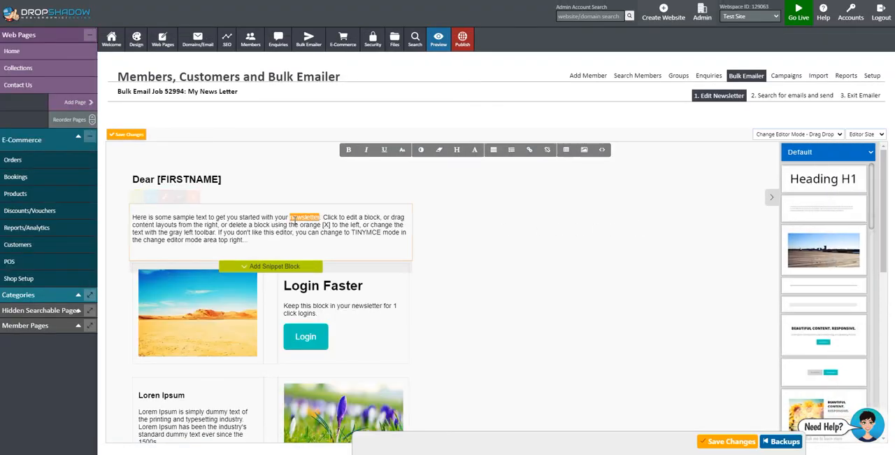
key("ctrl+a")
type("fghgfh fgh gfh gfh gf")
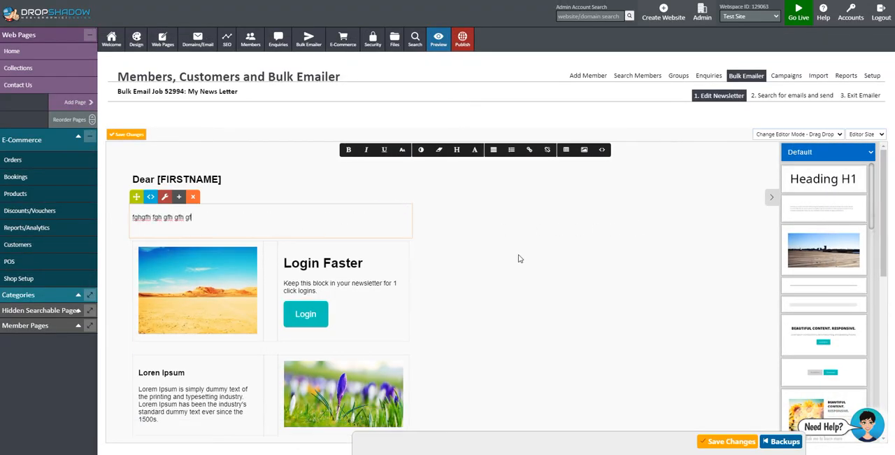
left_click(402, 233)
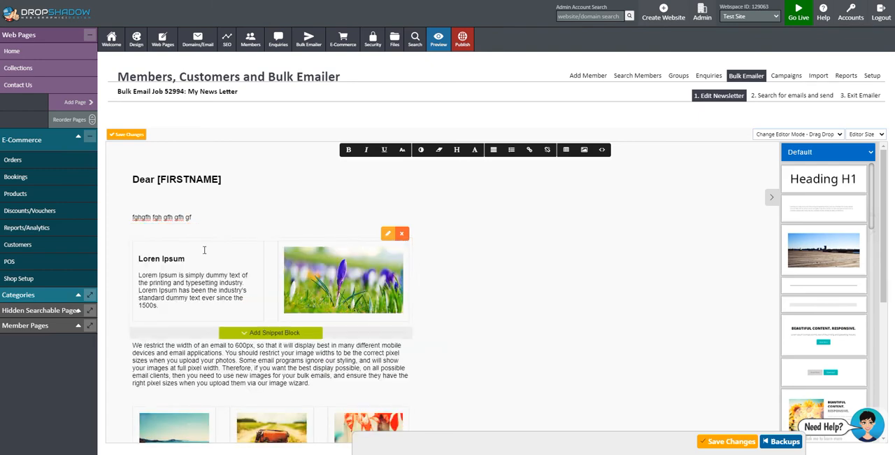
- Save the newsletter changes and proceed to the search for recipients
scroll(517, 299, "down", 5)
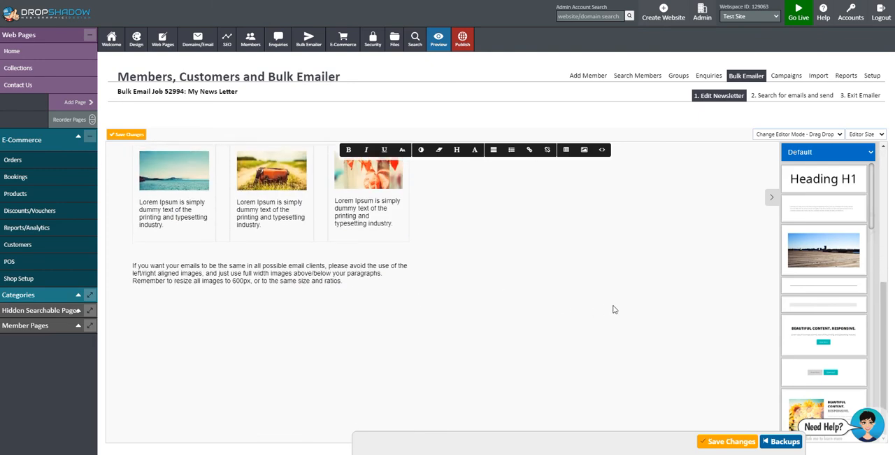
left_click(739, 442)
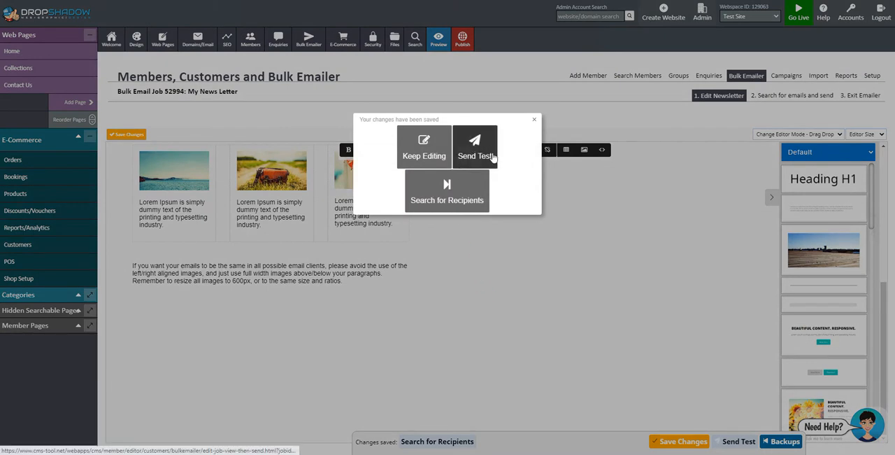
left_click(447, 195)
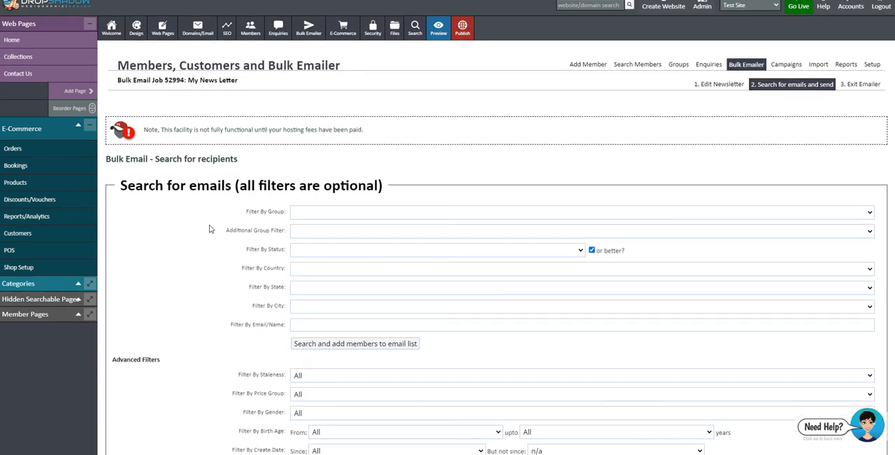
- Look through the basic and advanced recipient search filters for the My News Letter bulk email
scroll(209, 227, "down", 3)
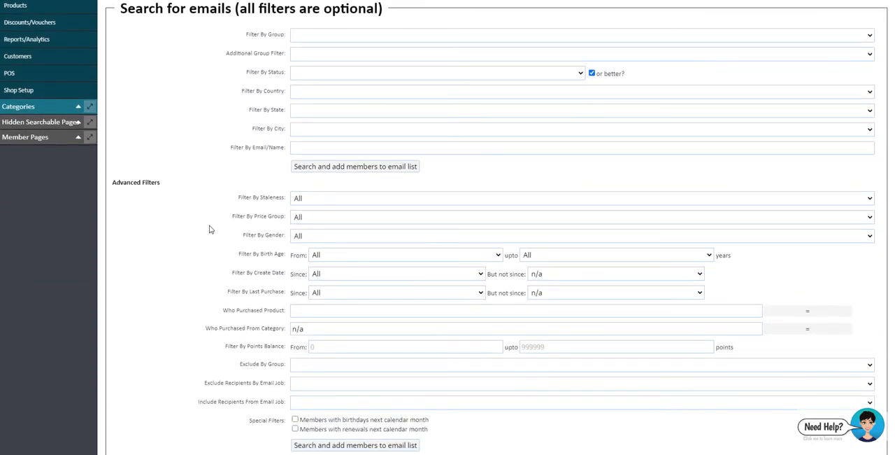
scroll(209, 229, "up", 3)
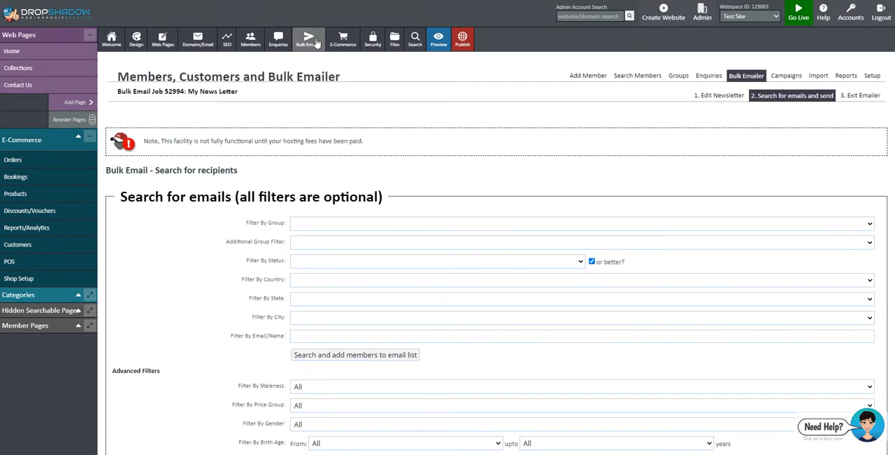
mouse_move(316, 43)
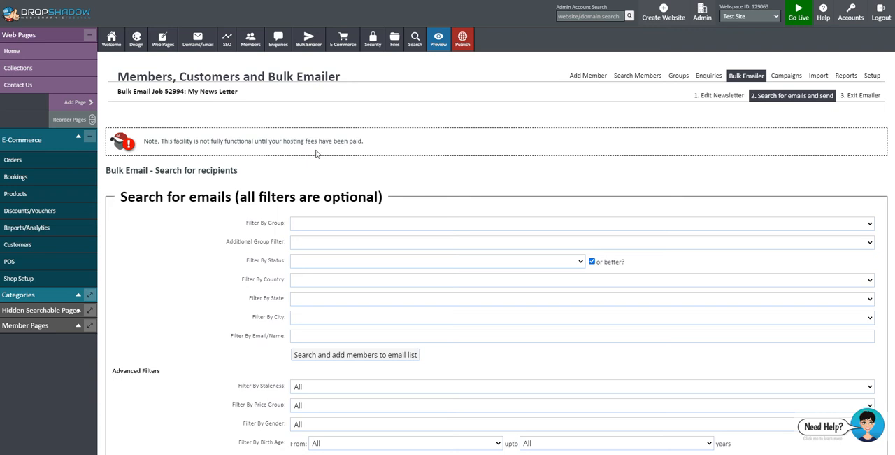
- Open the page-type choices for adding a web page and review the available types
double_click(27, 35)
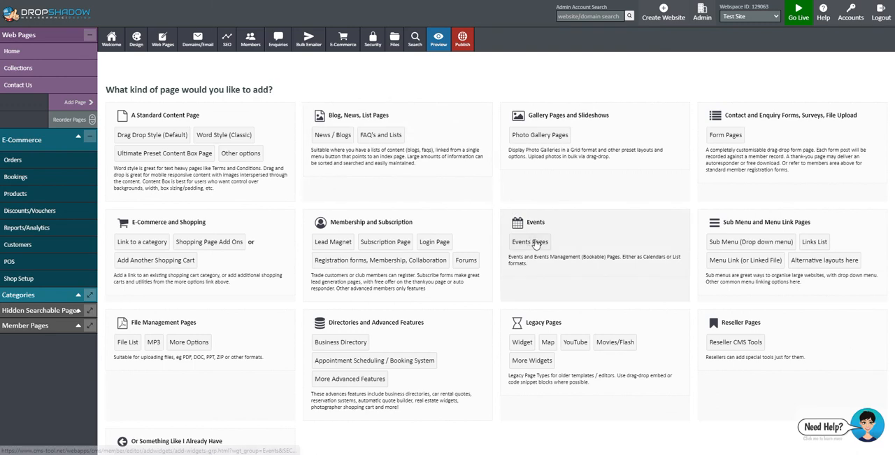
scroll(535, 243, "down", 1)
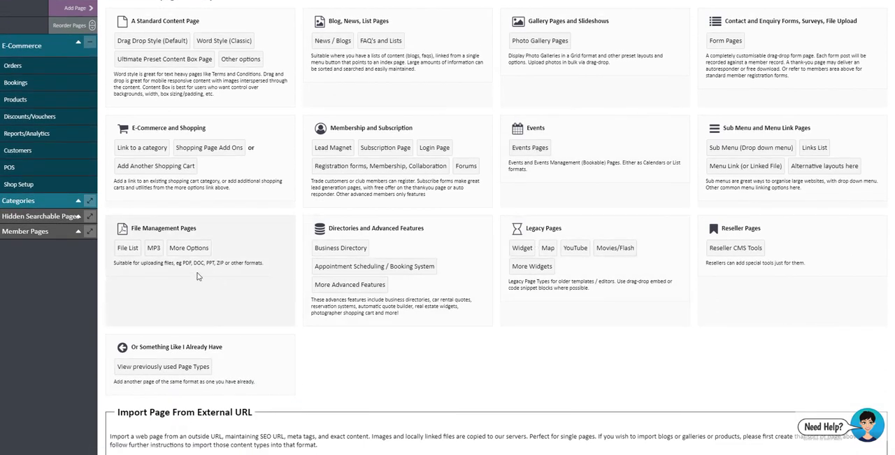
scroll(196, 276, "up", 1)
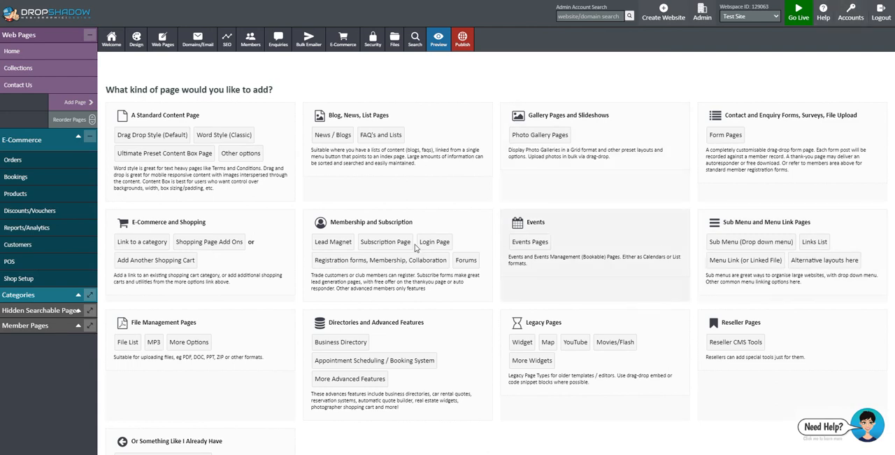
- Add an Ultimate Preset Content Box Page with "My New Page" as both menu button text and page heading
left_click(74, 106)
left_click(142, 154)
left_click(332, 119)
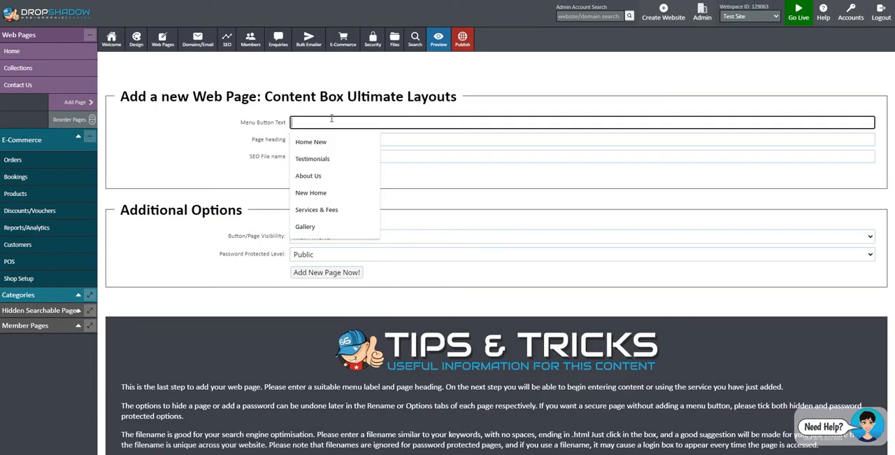
type("My")
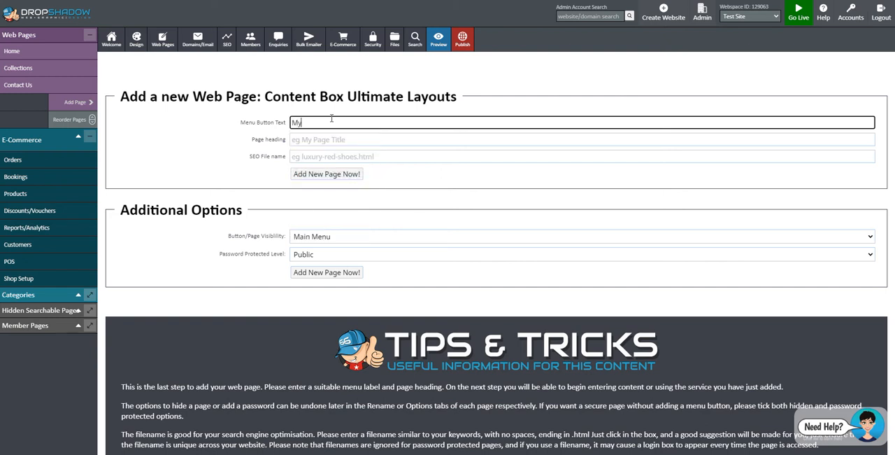
type(" New Page")
left_click(334, 142)
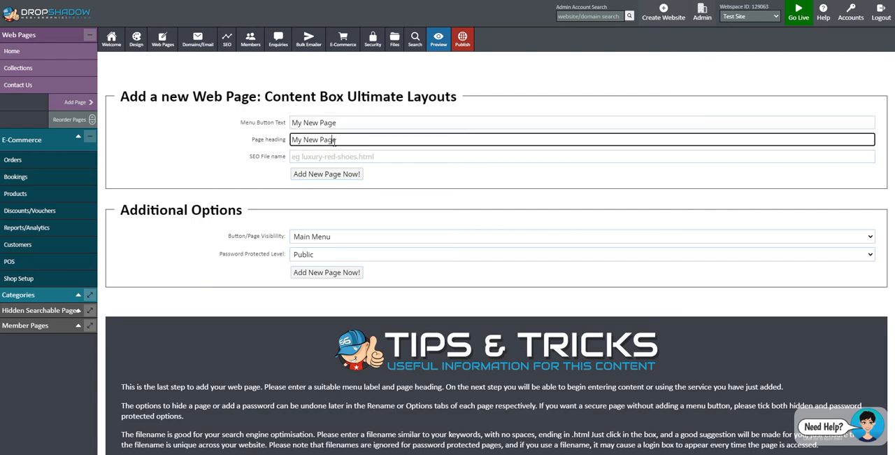
left_click(198, 170)
left_click(325, 175)
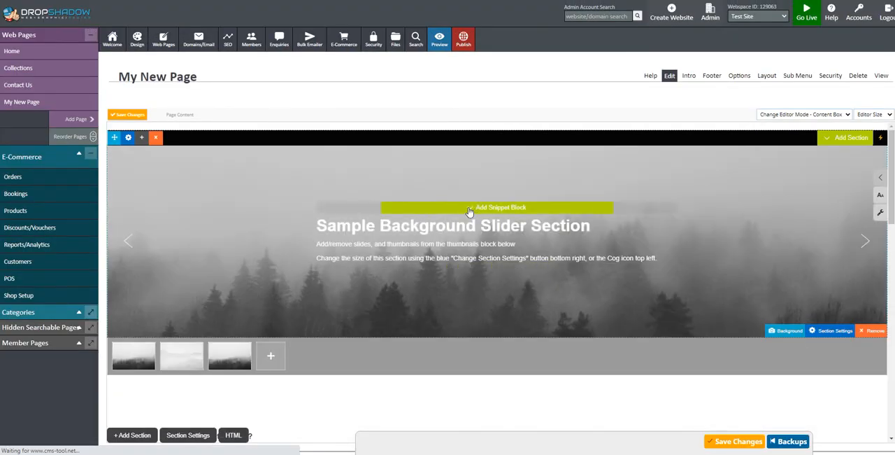
- Look through the sample sections of My New Page in the content box editor
scroll(466, 212, "down", 3)
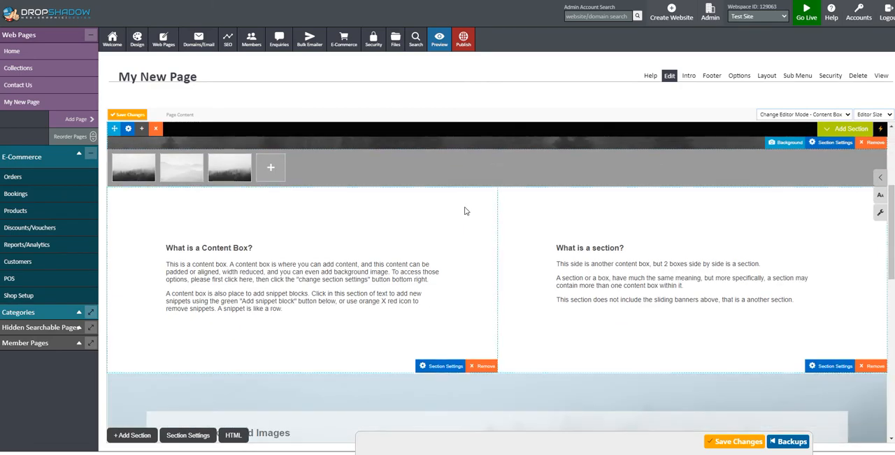
scroll(466, 212, "down", 7)
scroll(464, 206, "down", 1)
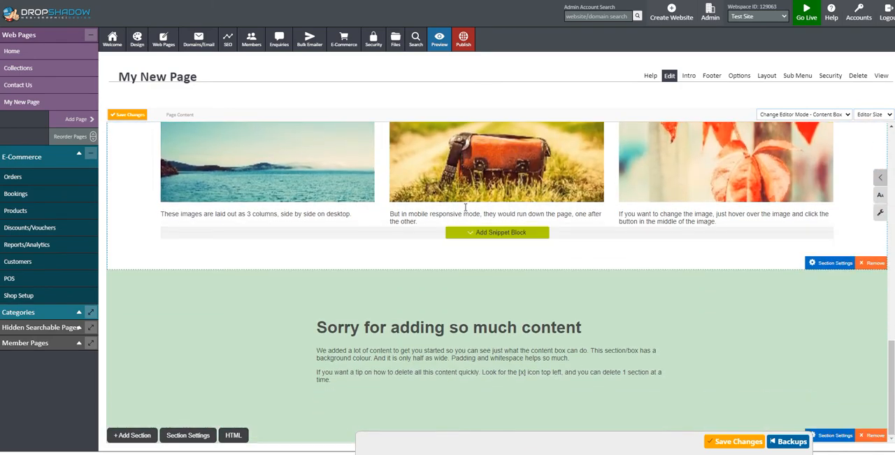
scroll(462, 204, "up", 10)
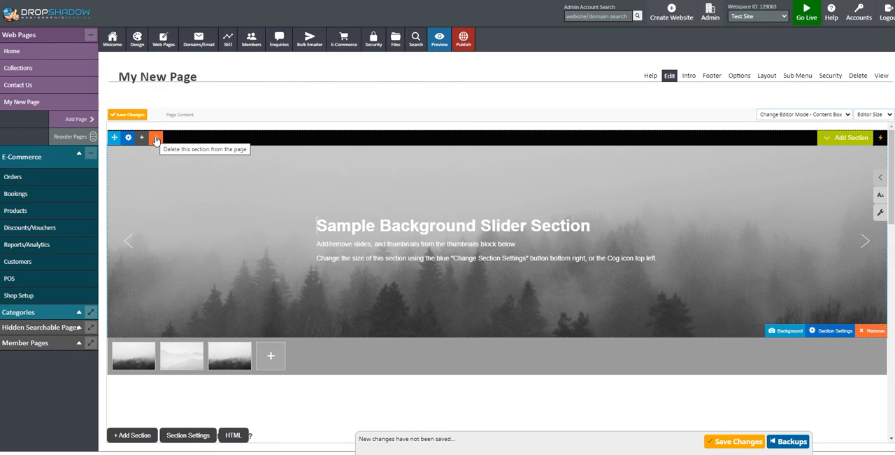
- Save the changes to My New Page and publish them
left_click(156, 138)
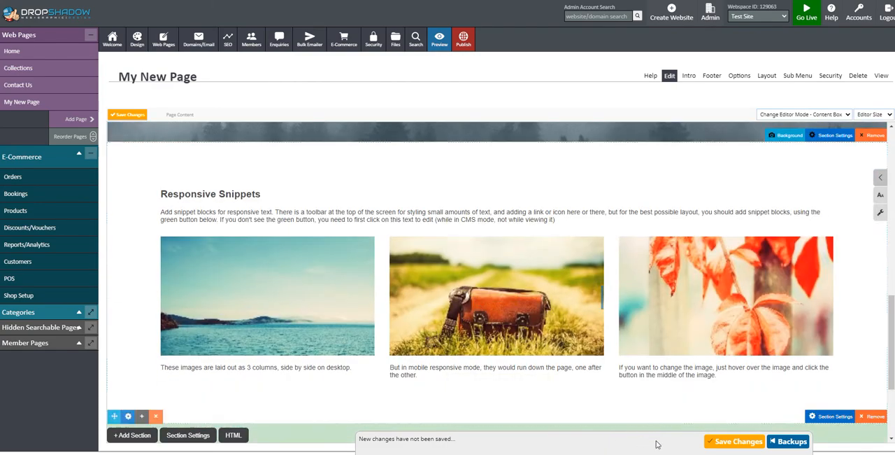
left_click(730, 441)
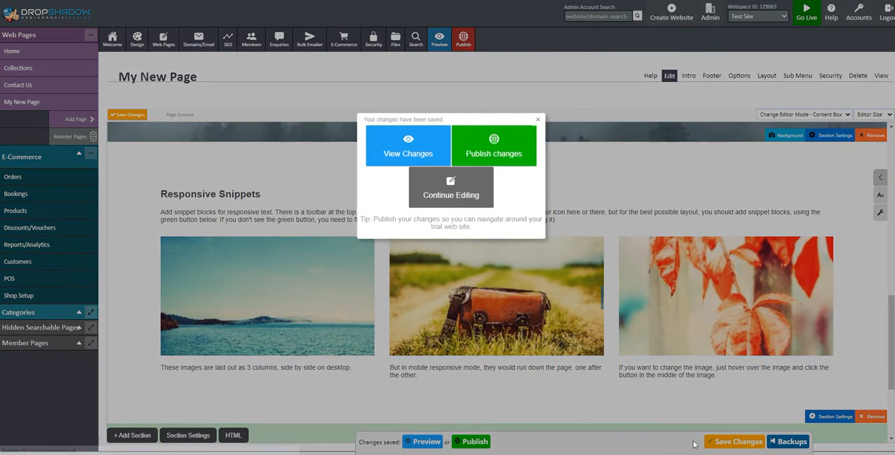
left_click(492, 154)
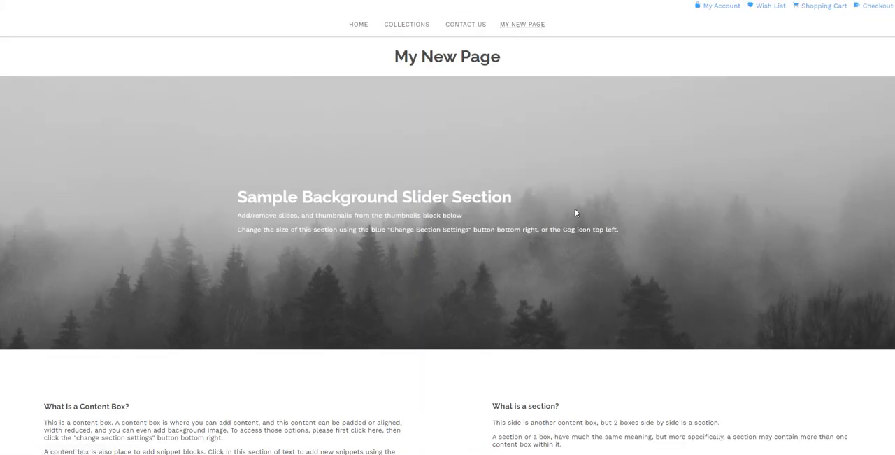
- Review the published My New Page from the slider down to the footer and return to the page editor
scroll(518, 173, "down", 1)
scroll(518, 173, "down", 10)
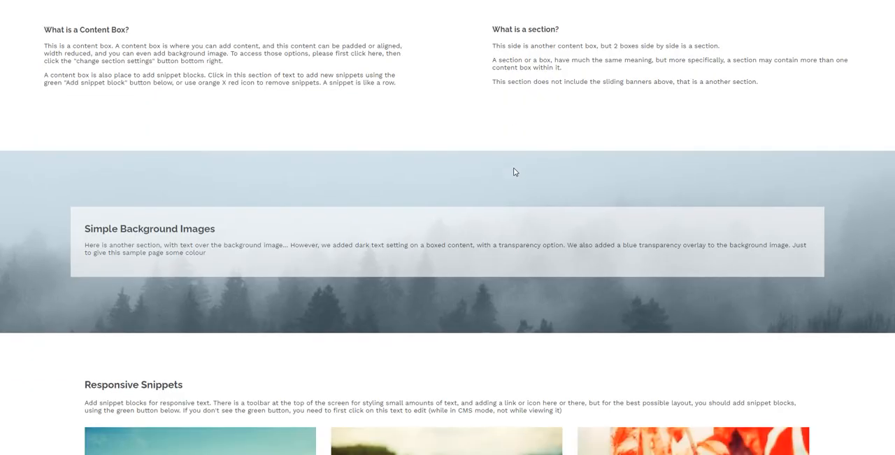
scroll(509, 180, "down", 4)
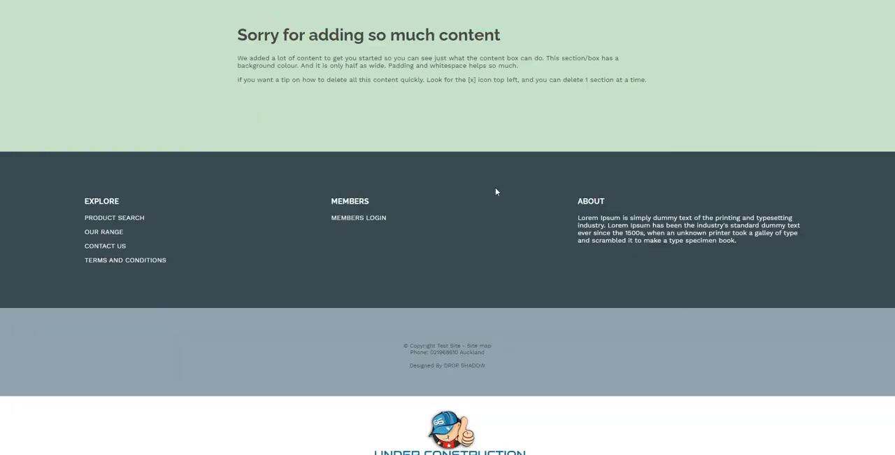
scroll(495, 187, "up", 10)
scroll(495, 191, "up", 10)
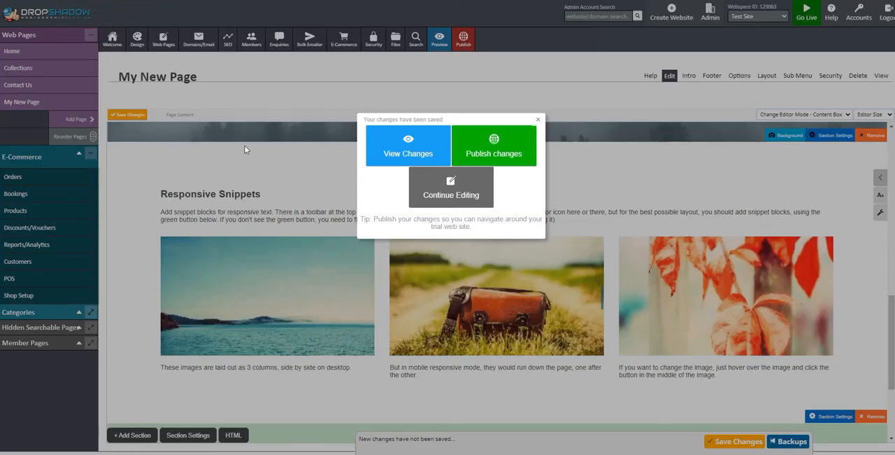
left_click(609, 199)
- Examine the background settings of the Sample Background Slider Section and close them
scroll(549, 283, "up", 10)
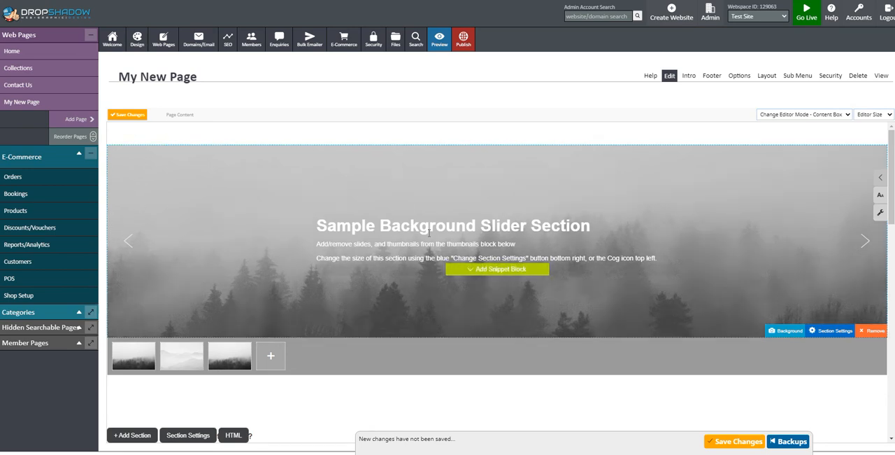
left_click(465, 226)
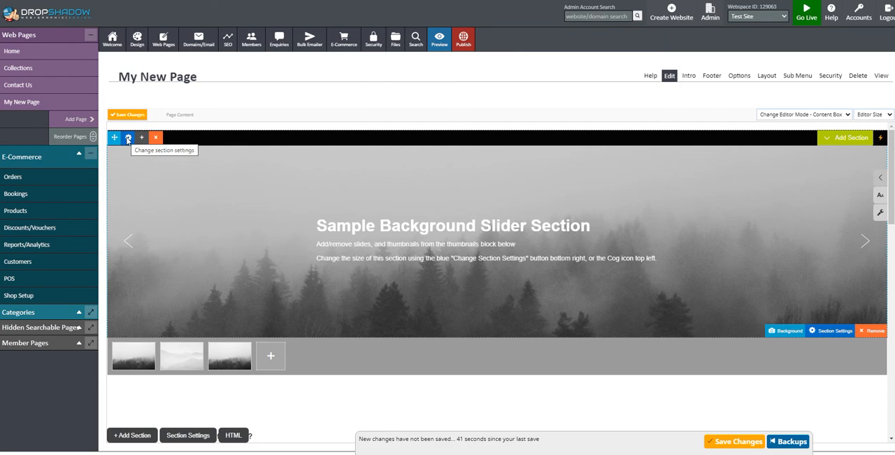
left_click(128, 138)
left_click(715, 114)
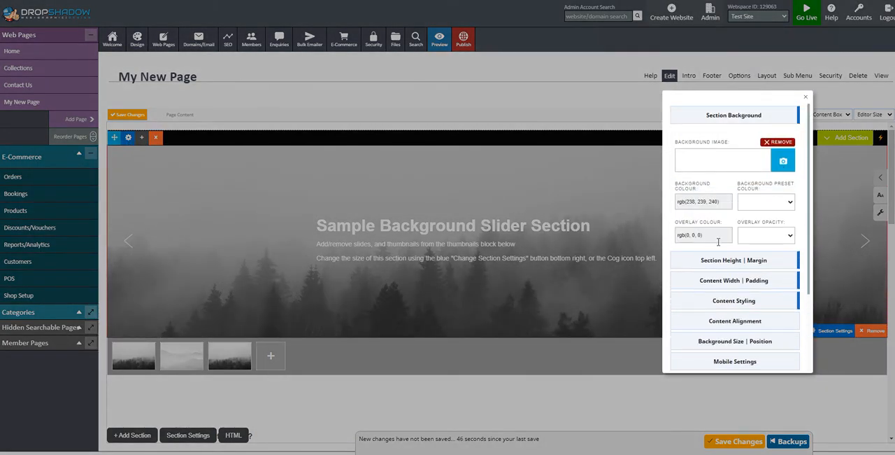
left_click(806, 97)
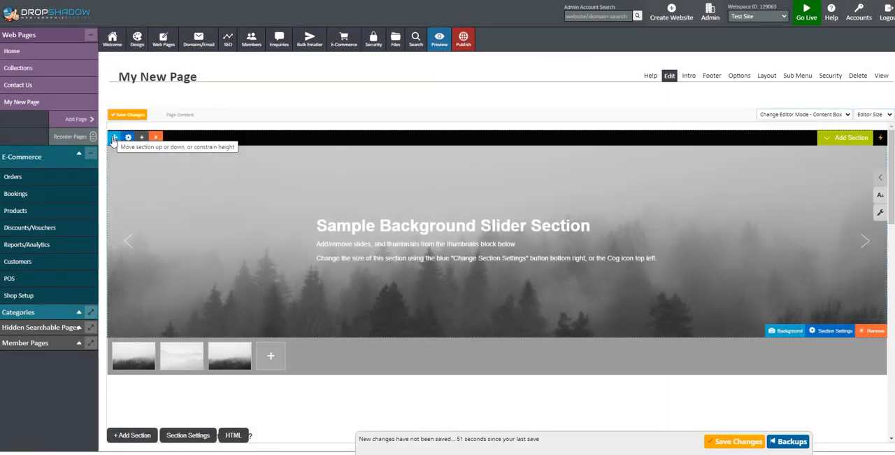
- Delete all sample sections from My New Page, from the background slider down to the green text section
left_click(157, 137)
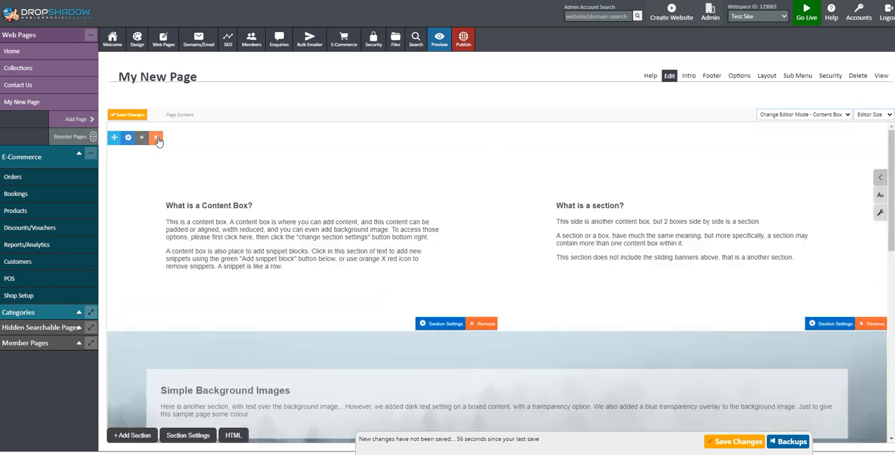
left_click(272, 191)
left_click(141, 166)
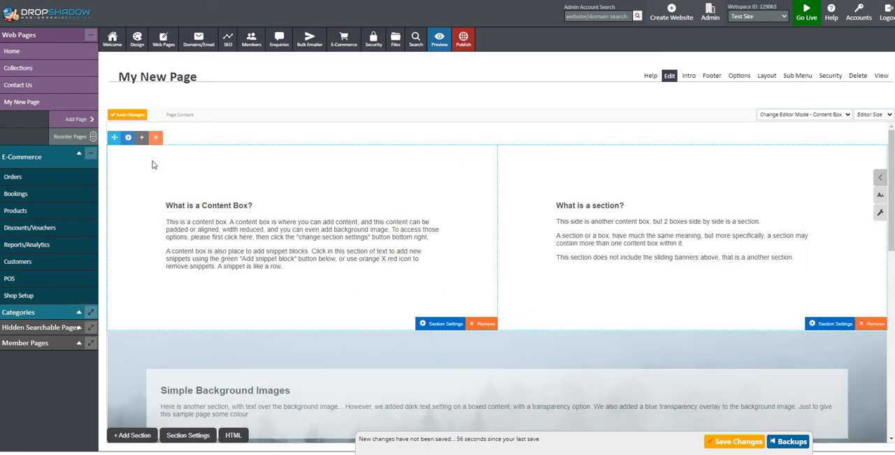
left_click(155, 138)
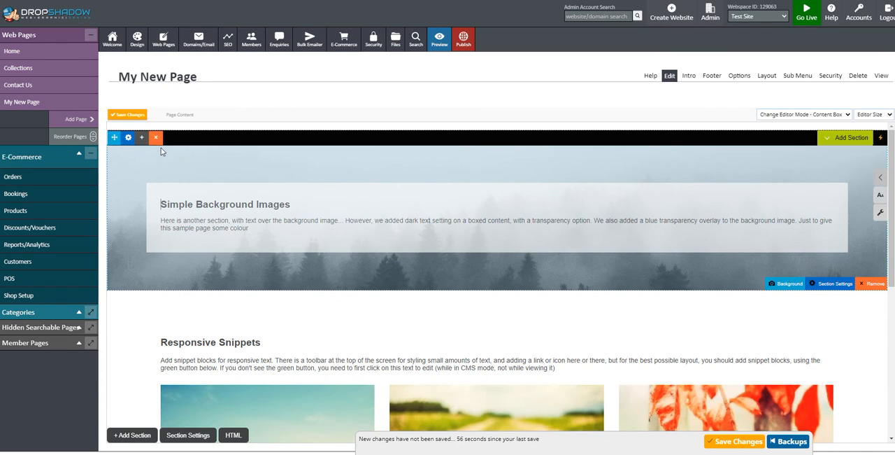
left_click(156, 138)
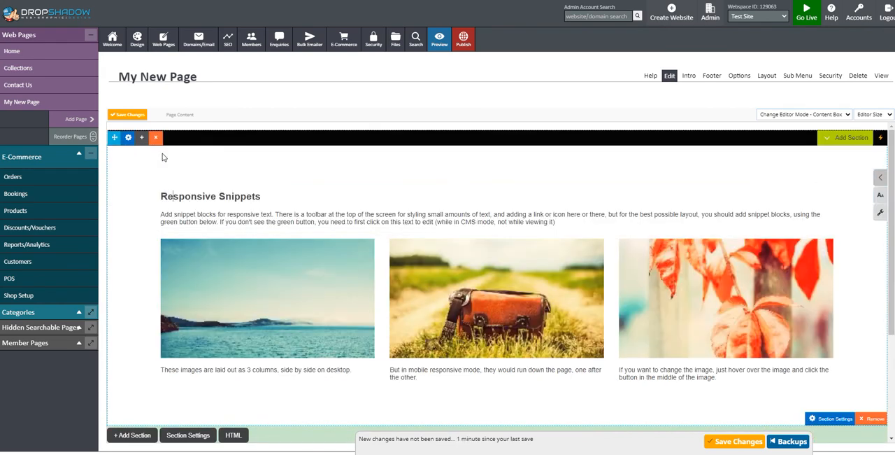
left_click(156, 138)
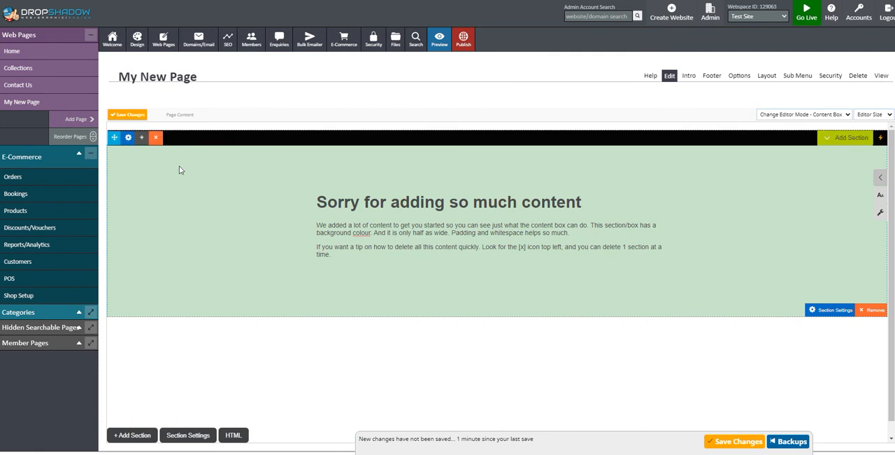
left_click(156, 137)
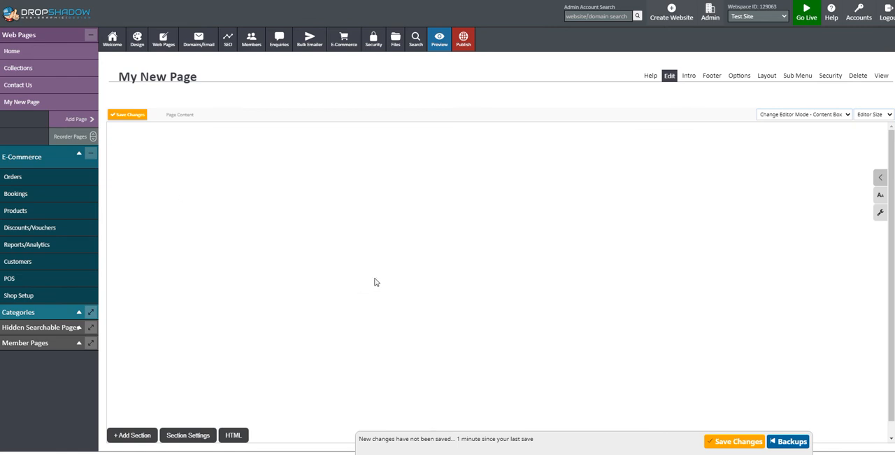
- Browse the section layouts and insert a plain single-column section with a heading and paragraph into the empty page
scroll(376, 282, "down", 1)
scroll(373, 289, "up", 1)
scroll(371, 288, "down", 1)
scroll(369, 288, "up", 1)
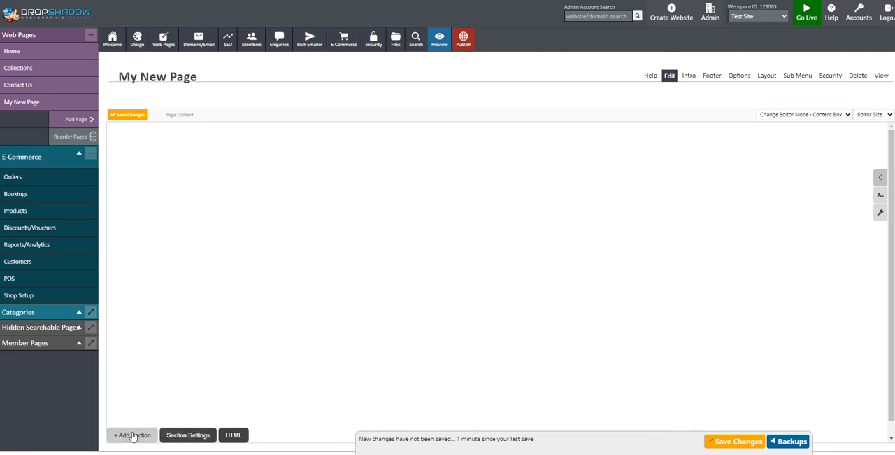
left_click(130, 436)
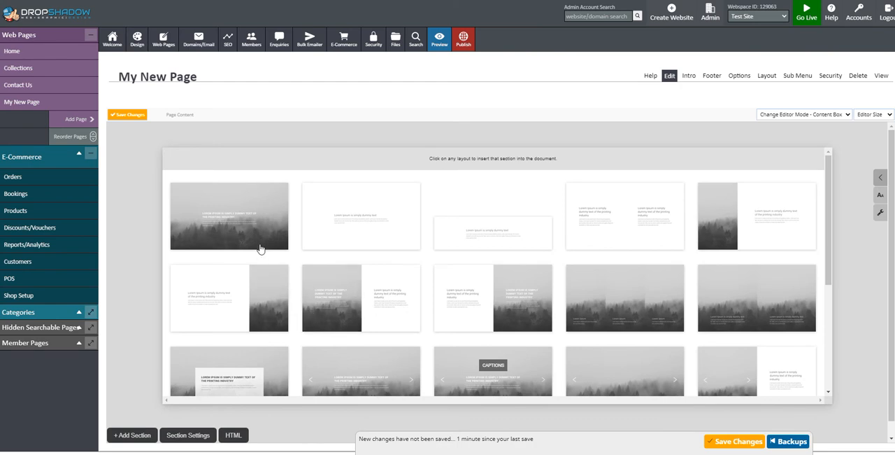
scroll(668, 270, "down", 3)
scroll(639, 273, "up", 3)
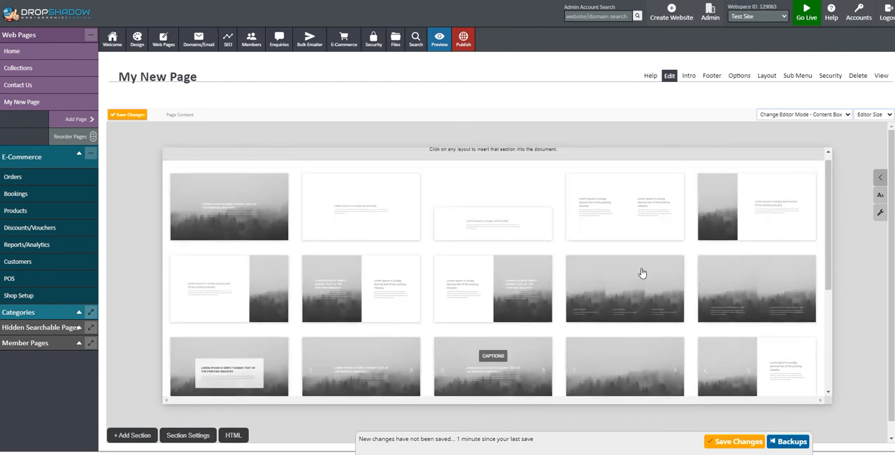
scroll(382, 270, "down", 2)
scroll(384, 270, "up", 3)
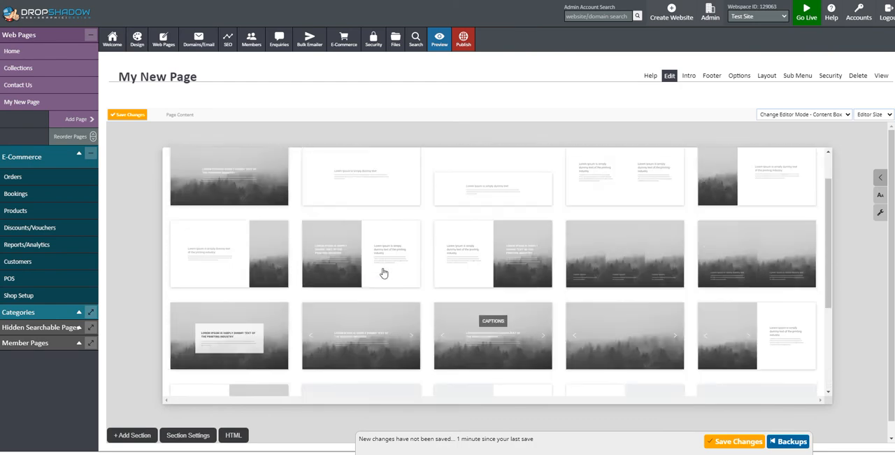
left_click(368, 215)
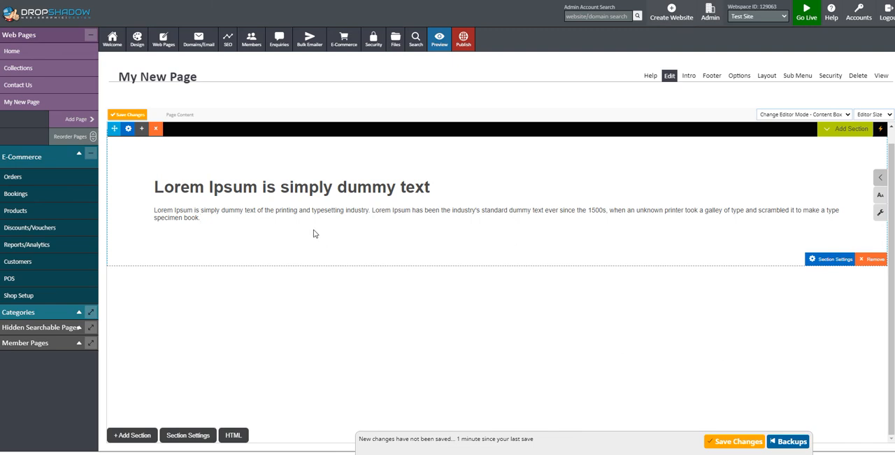
- Set the background colour of the single-column text section to the muted red rgb(219, 121, 121)
left_click(129, 129)
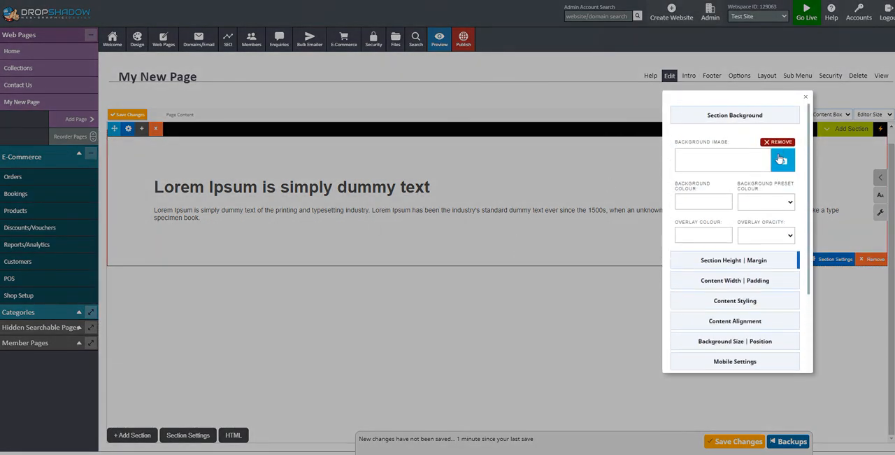
left_click(716, 199)
mouse_move(710, 234)
left_mouse_down()
mouse_move(709, 224)
mouse_move(733, 212)
mouse_move(704, 220)
left_mouse_up()
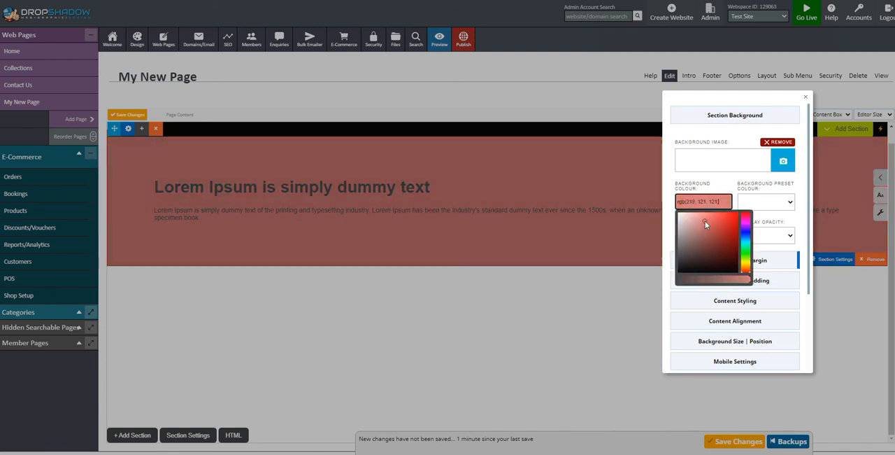
left_click(797, 216)
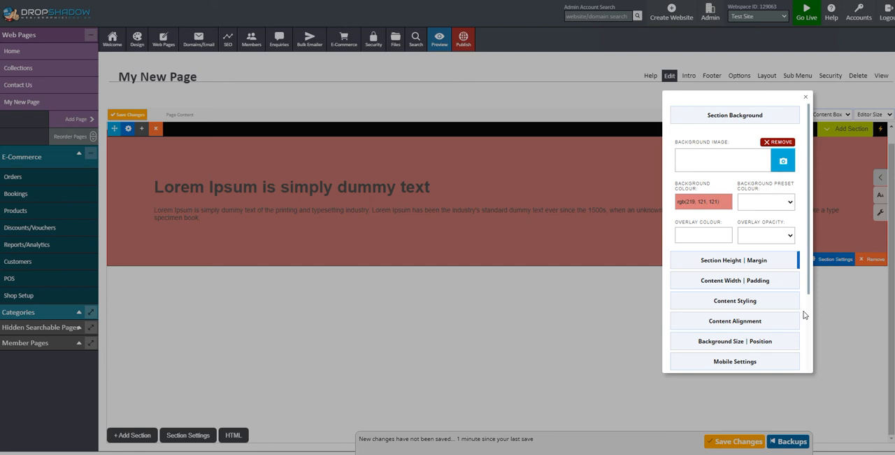
- Set the red section's text colour to white, rgb(255, 255, 255), turn on Light Text and close the section settings
scroll(769, 309, "down", 1)
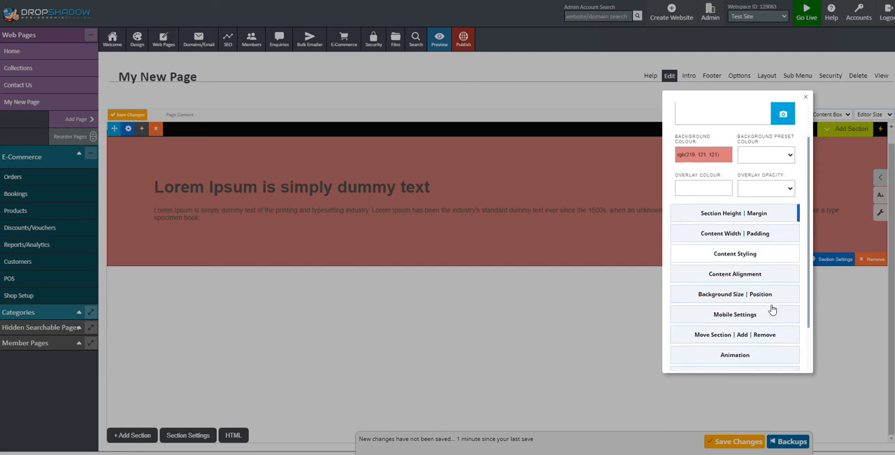
left_click(744, 256)
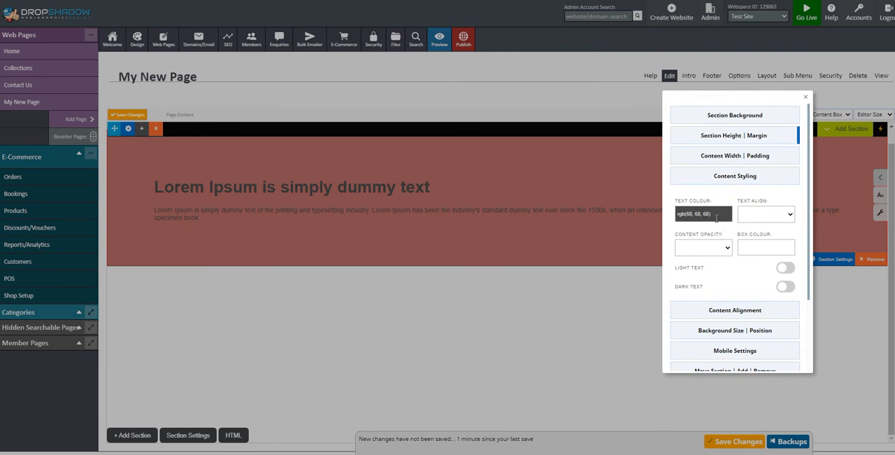
left_click(714, 214)
left_click_drag(694, 246, 663, 212)
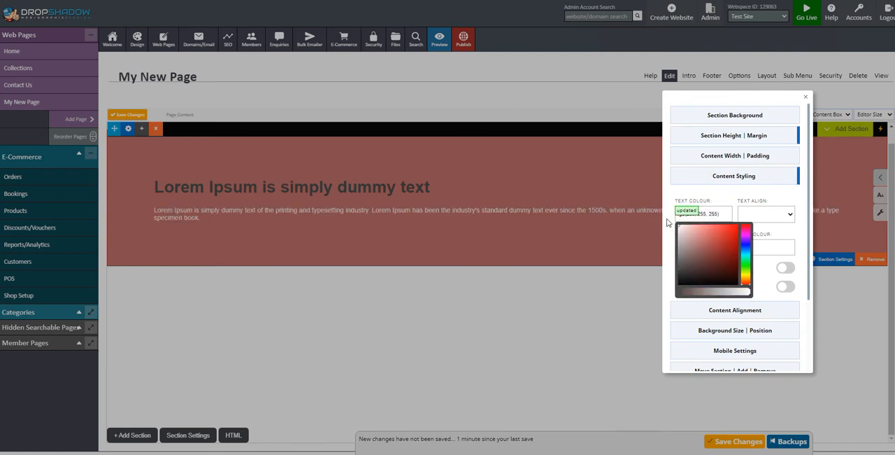
left_click(757, 201)
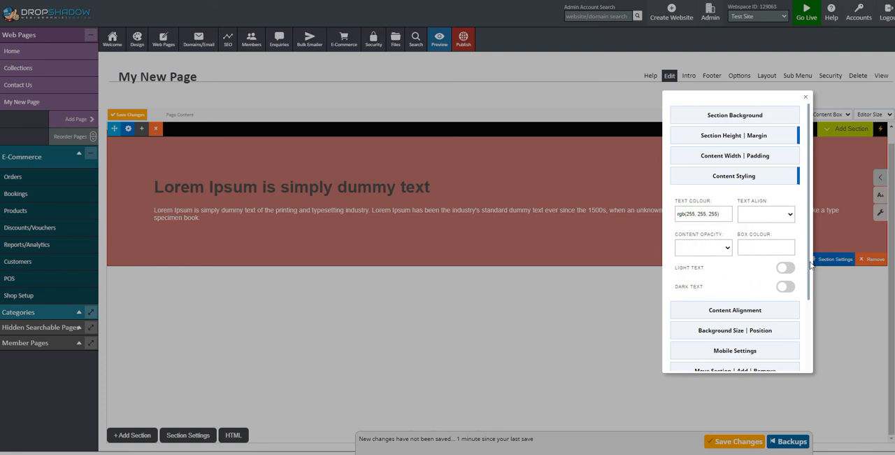
left_click(786, 268)
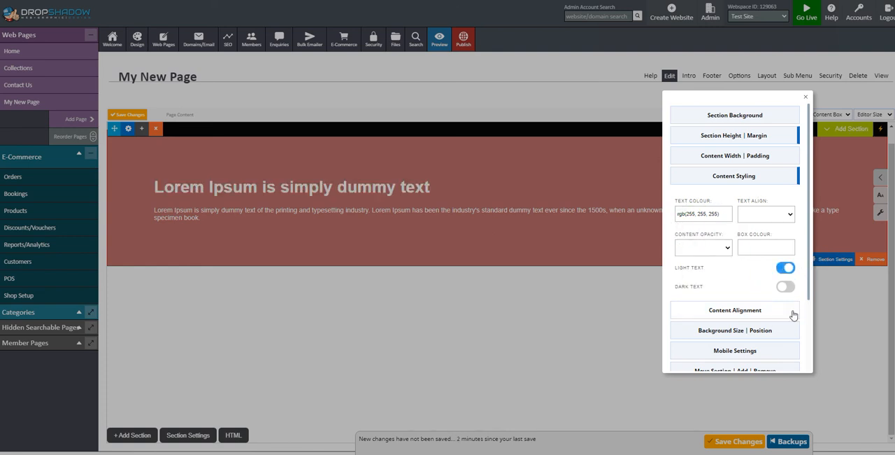
left_click(839, 328)
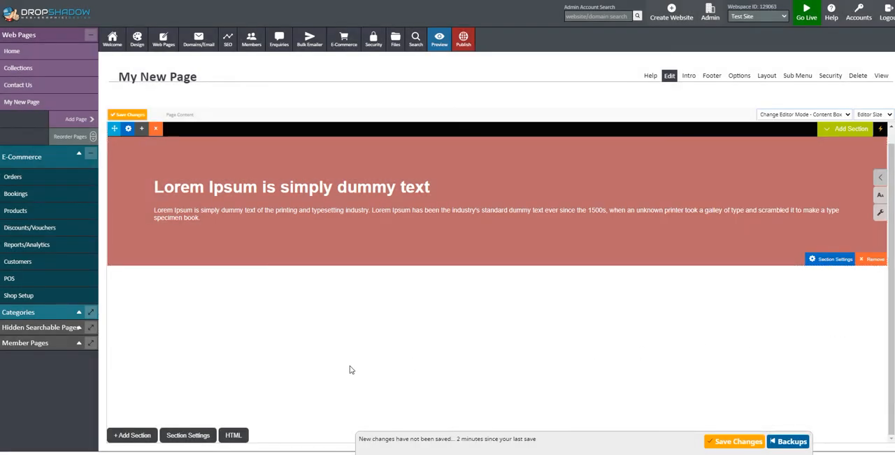
- Save the page changes, preview the red section on My New Page and return to the editor
left_click(728, 440)
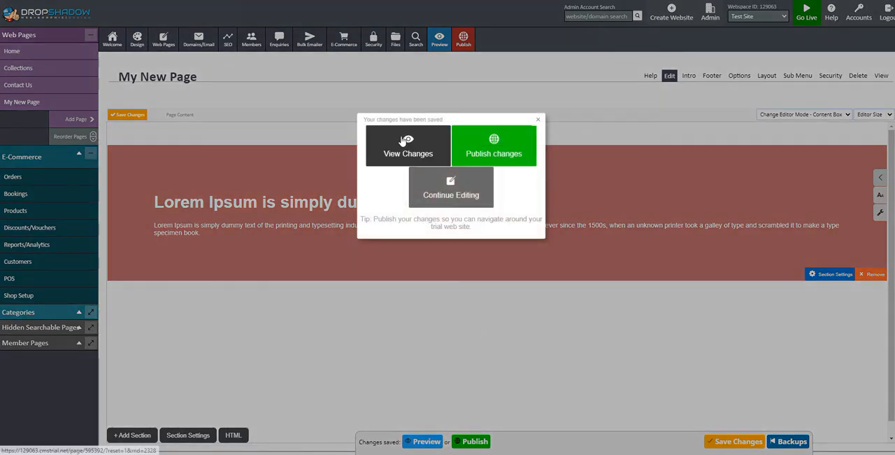
left_click(411, 149)
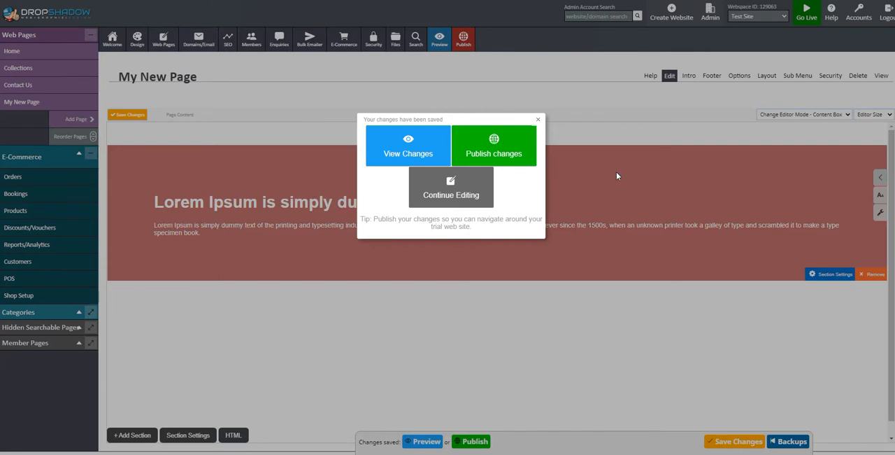
left_click(616, 173)
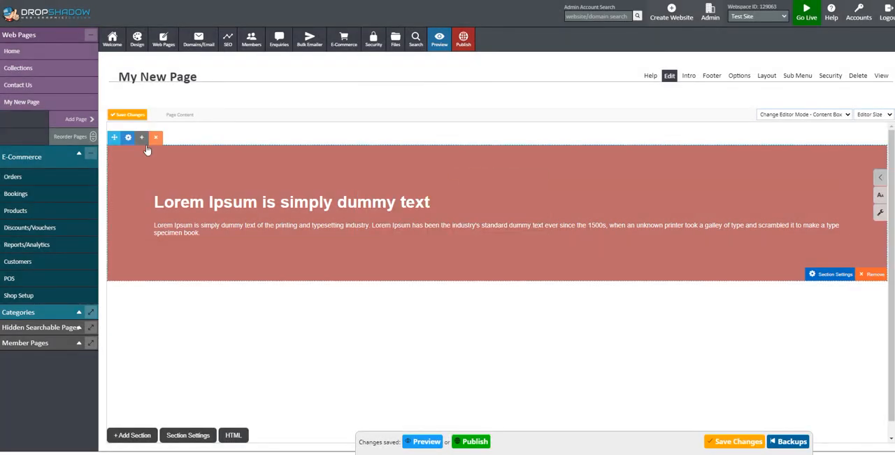
- Insert a second plain single-column text section below the red one and give it a medium blue background colour
left_click(135, 437)
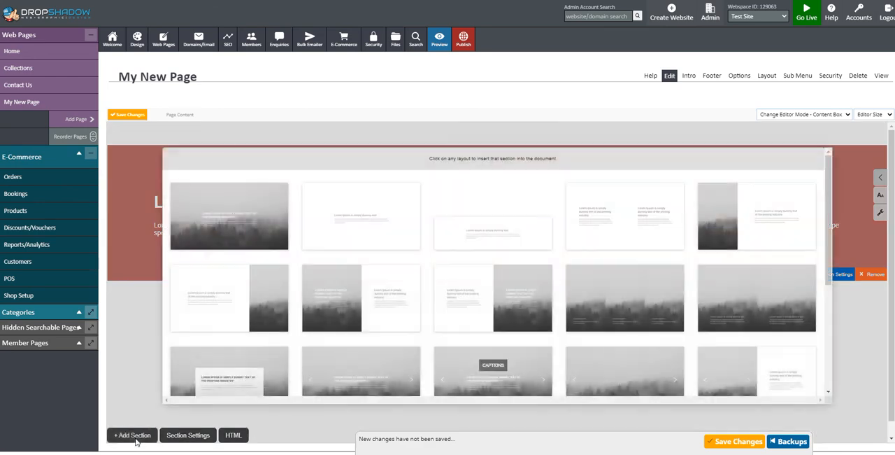
left_click(375, 225)
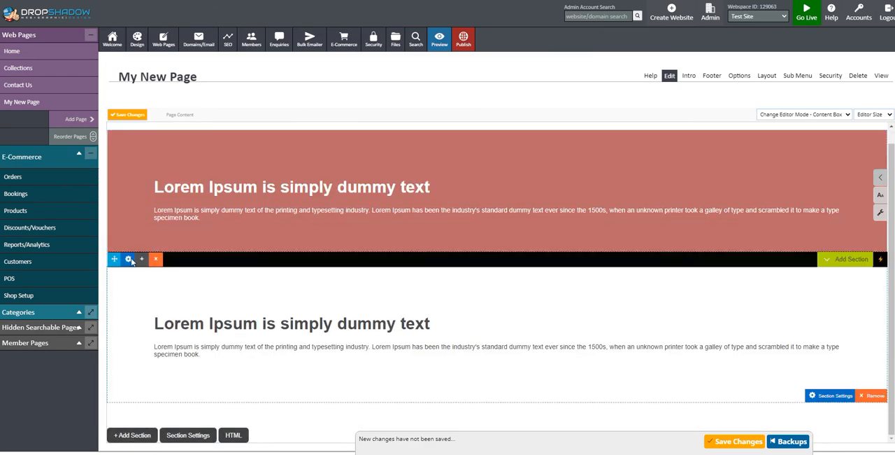
left_click(129, 260)
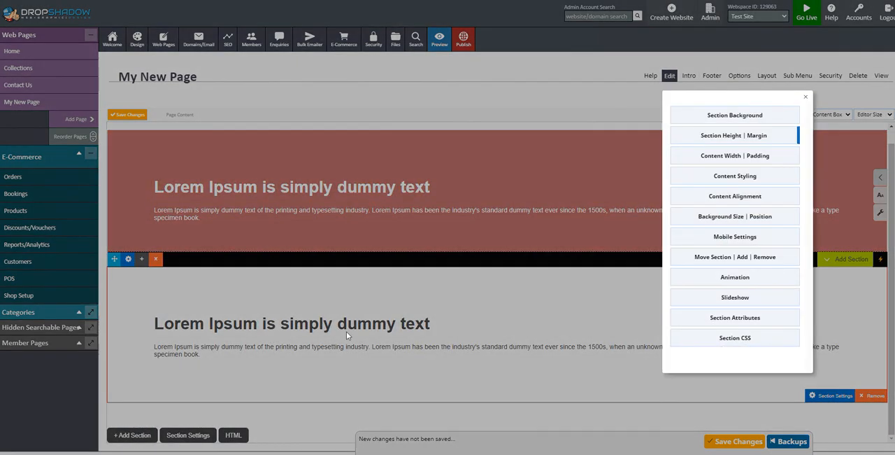
left_click(734, 116)
left_click(706, 201)
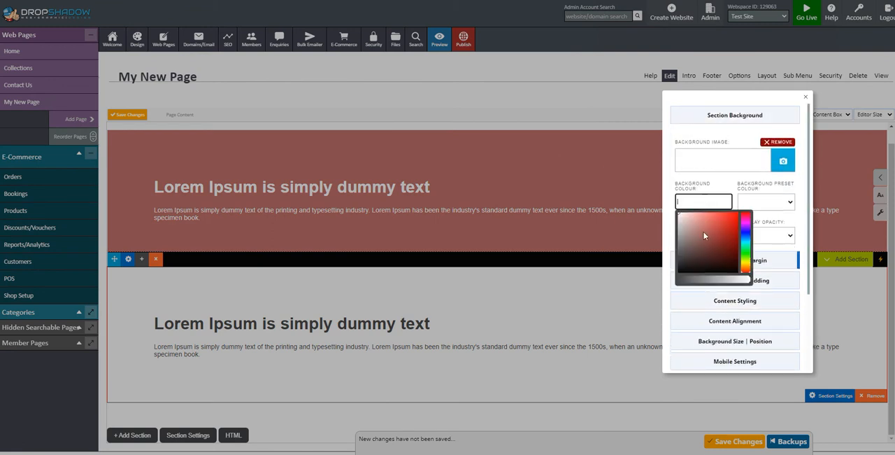
left_click(747, 241)
left_click_drag(720, 221, 707, 222)
left_click(774, 221)
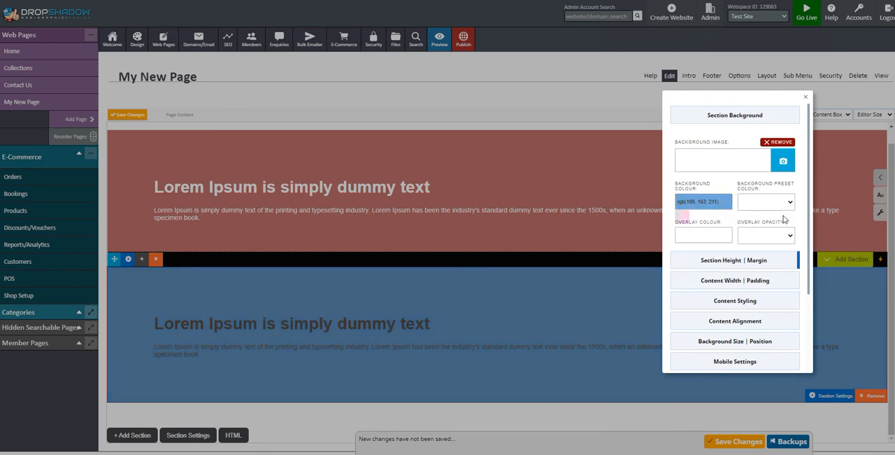
- Turn on Light Text in the blue section's content styling and close its settings
left_click(782, 302)
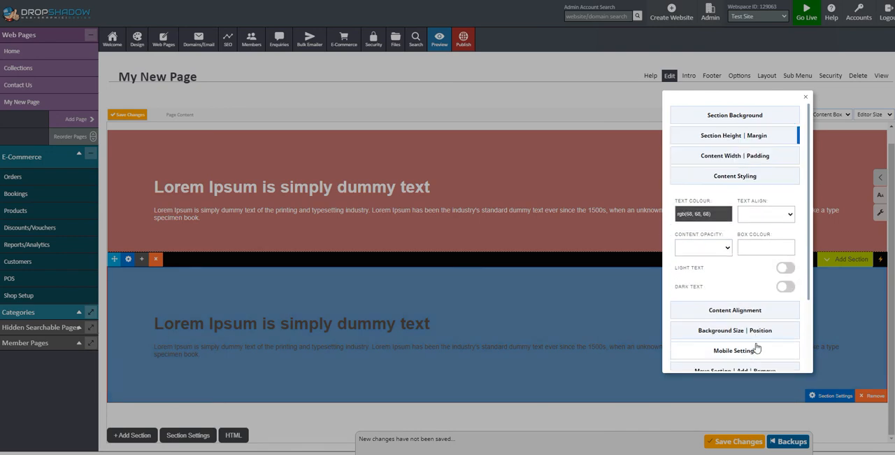
left_click(786, 267)
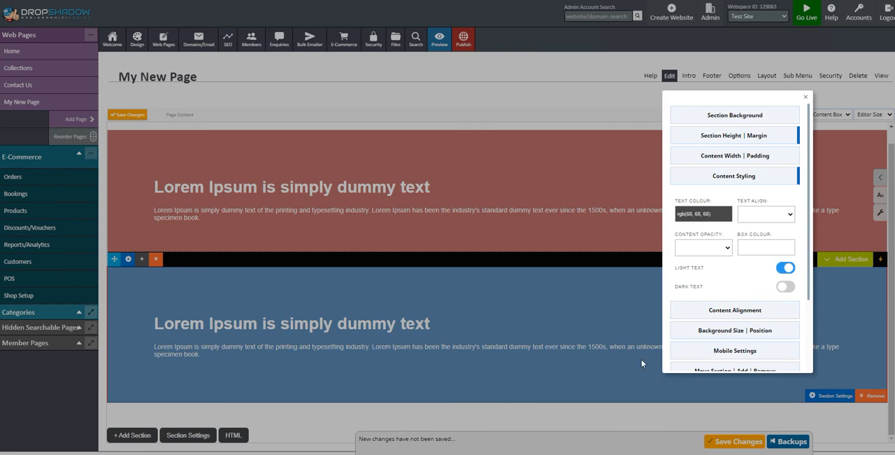
left_click(579, 327)
- Save and publish the changes, and open My New Page on the test website
left_click(732, 441)
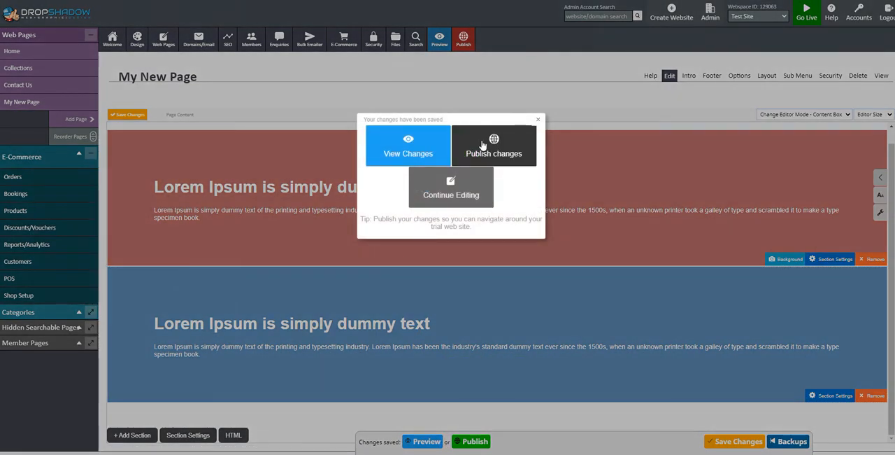
left_click(536, 146)
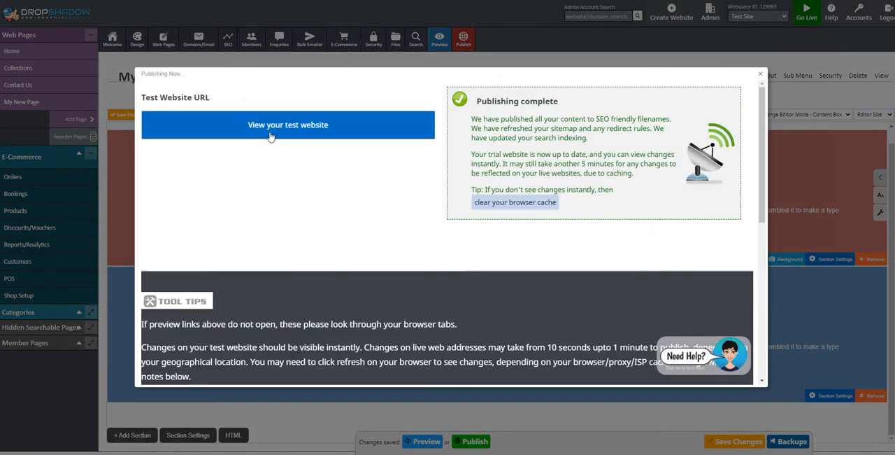
left_click(336, 133)
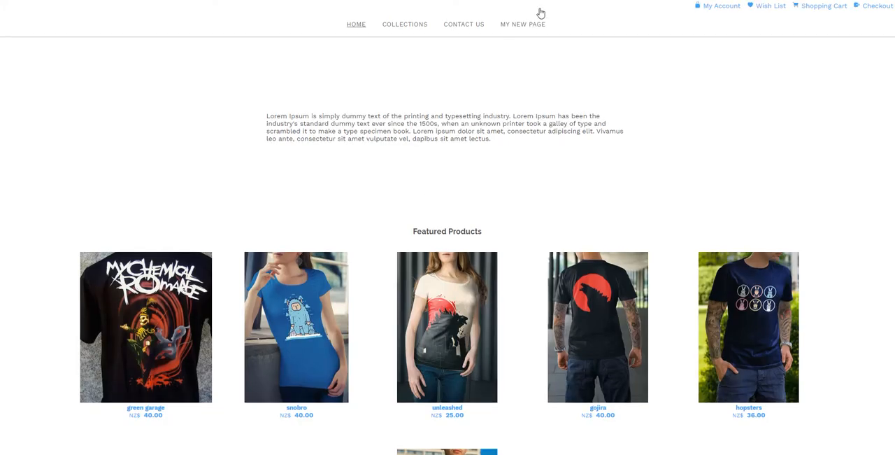
left_click(527, 28)
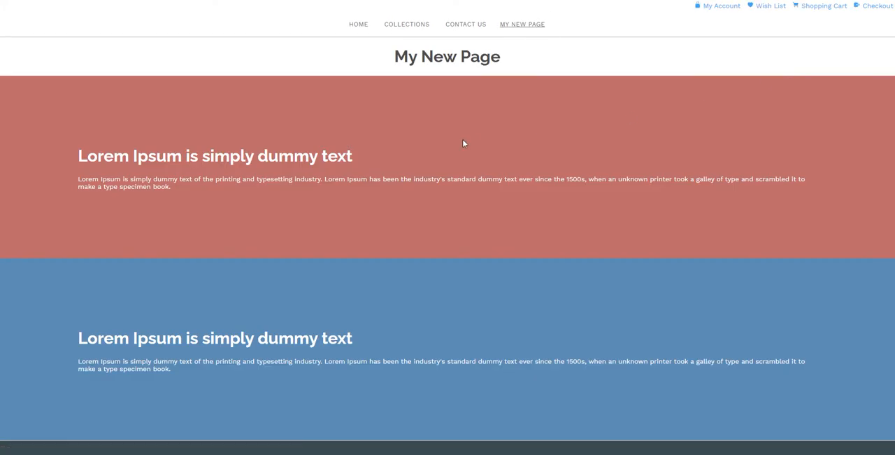
- Review the red and blue sections on the published page and return to the page editor
scroll(462, 139, "down", 4)
scroll(844, 202, "up", 4)
scroll(336, 347, "down", 3)
scroll(149, 289, "up", 3)
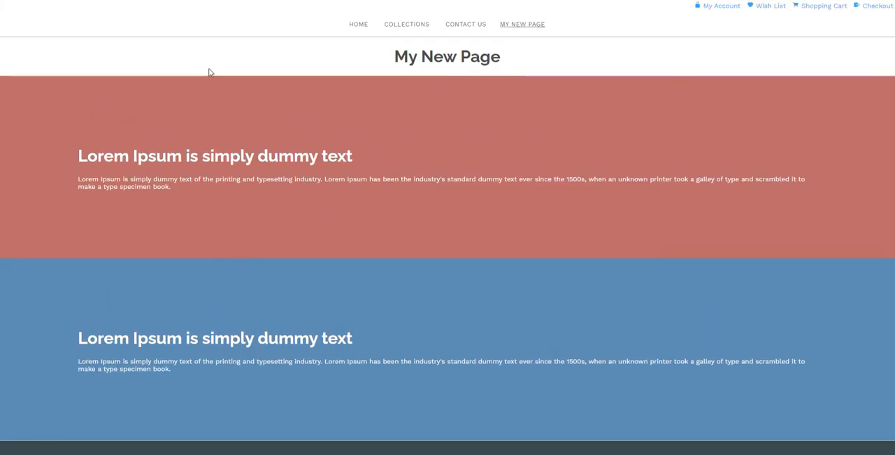
left_click(84, 0)
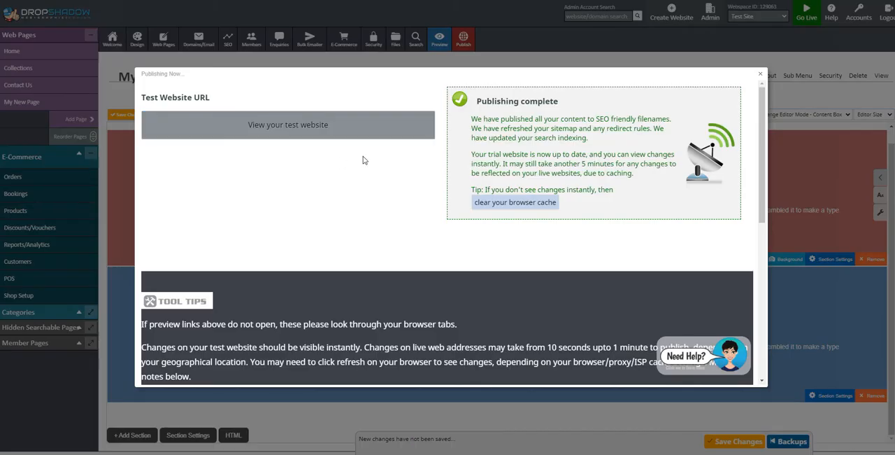
left_click(761, 74)
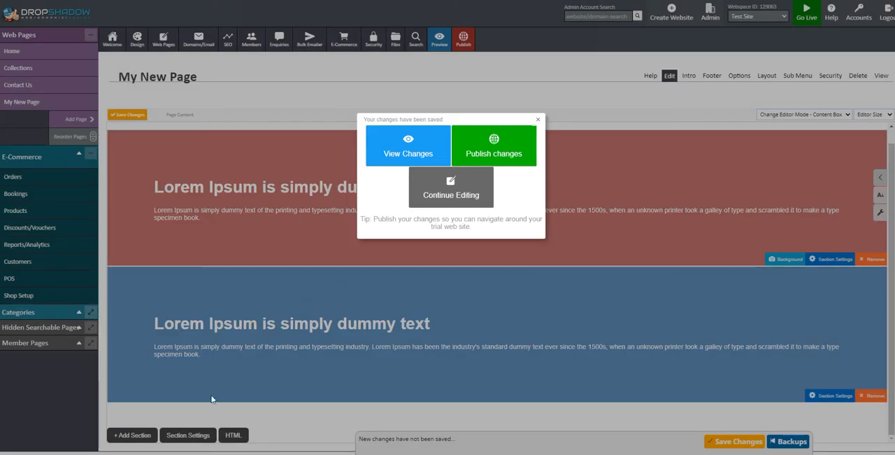
left_click(256, 409)
- Insert the image slider section with captions below the blue section
left_click(129, 434)
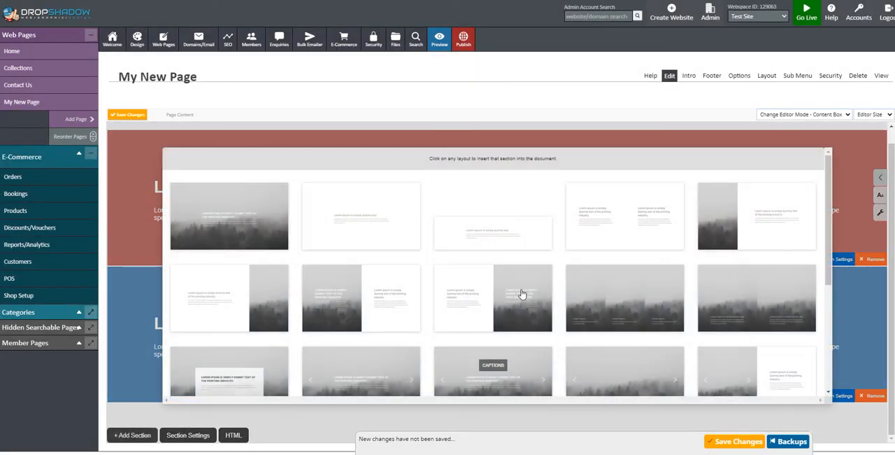
scroll(540, 271, "down", 1)
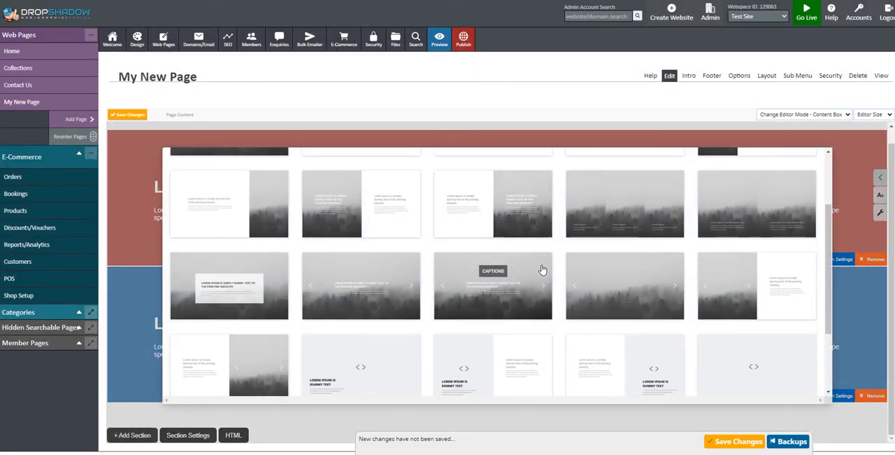
left_click(498, 272)
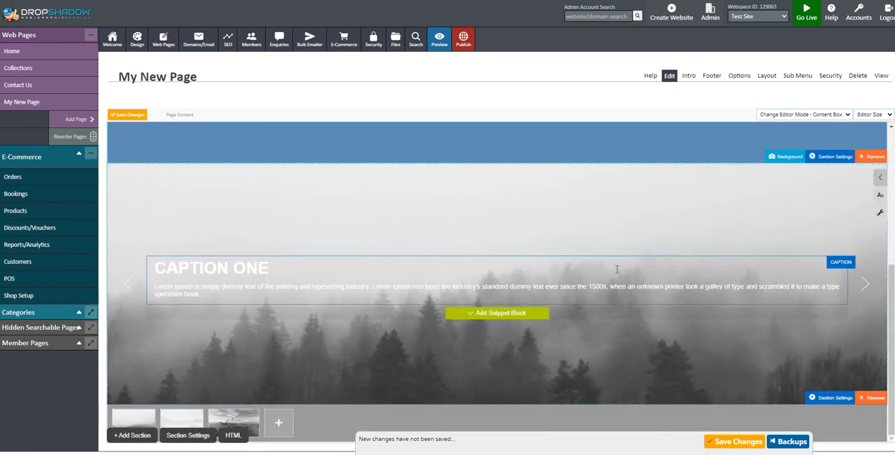
- Save the page, preview it down to the caption slider and return to editing
left_click(733, 442)
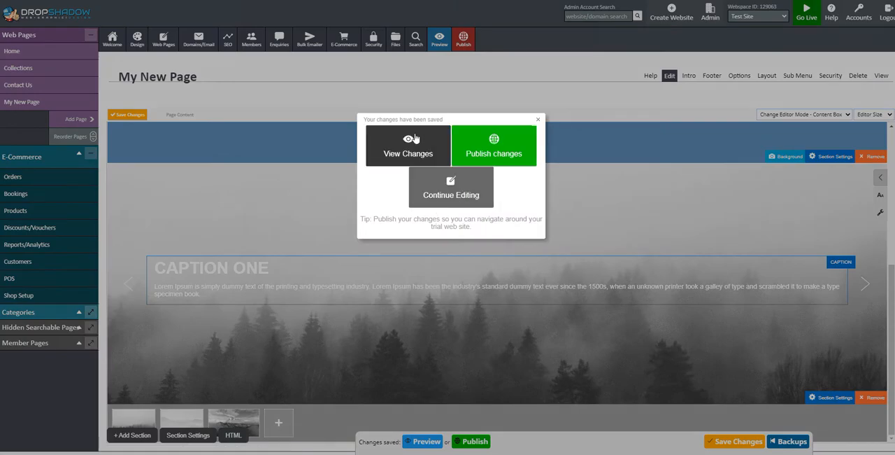
left_click(414, 137)
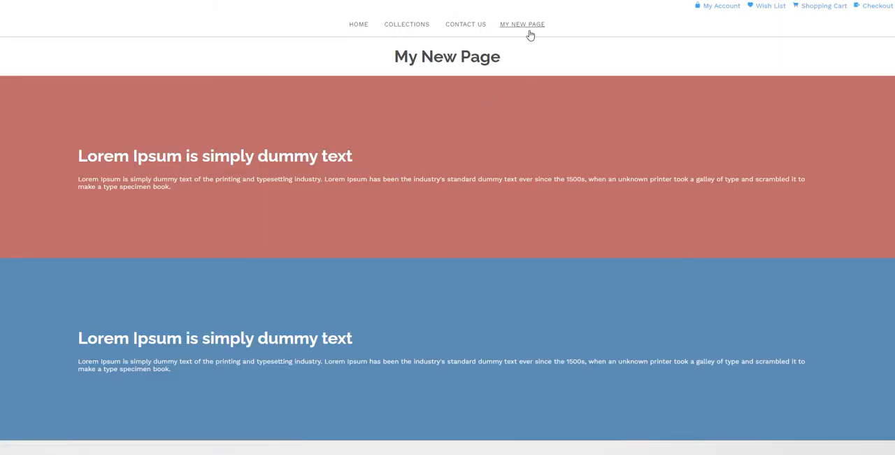
scroll(560, 120, "down", 5)
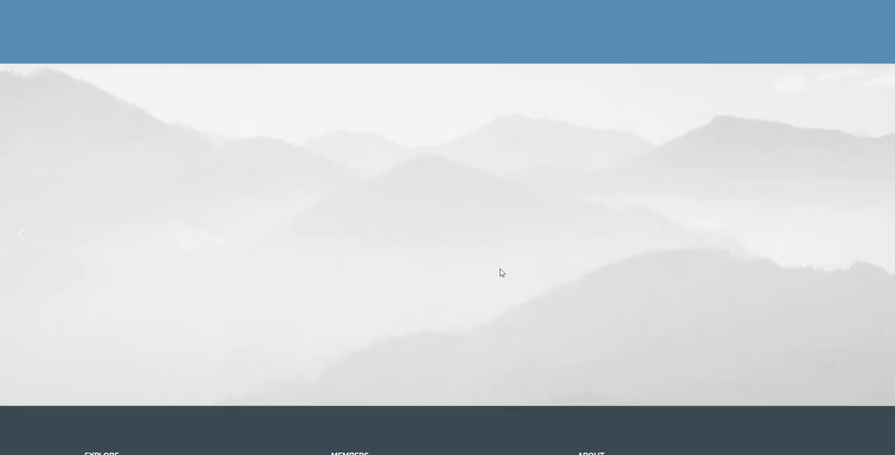
scroll(506, 278, "up", 5)
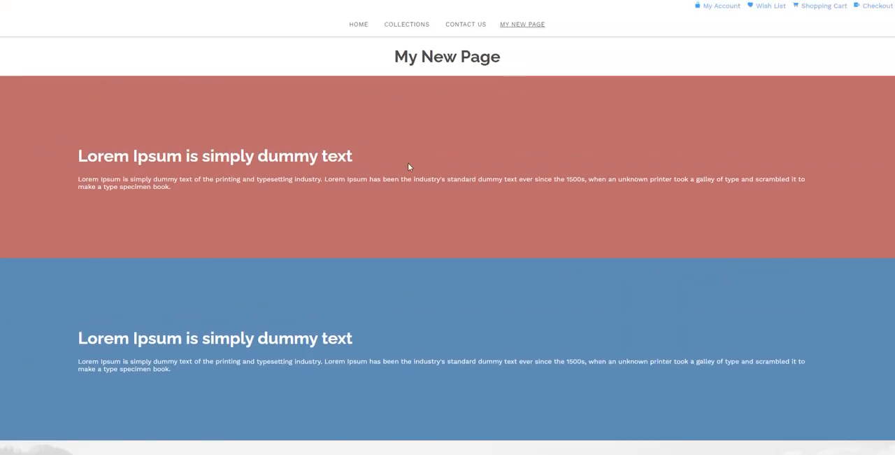
left_click(85, 1)
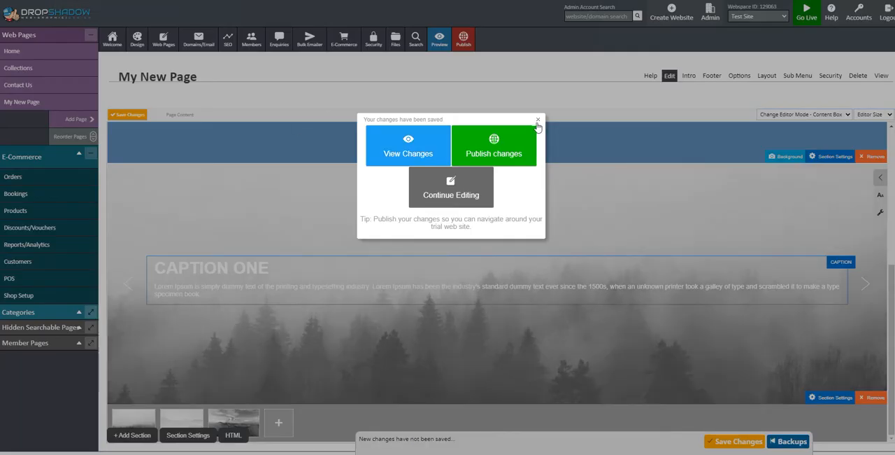
left_click(538, 122)
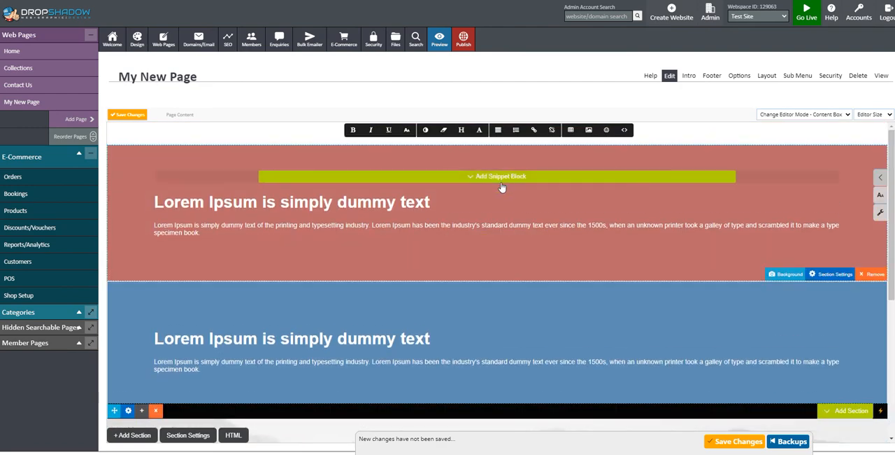
left_click(503, 175)
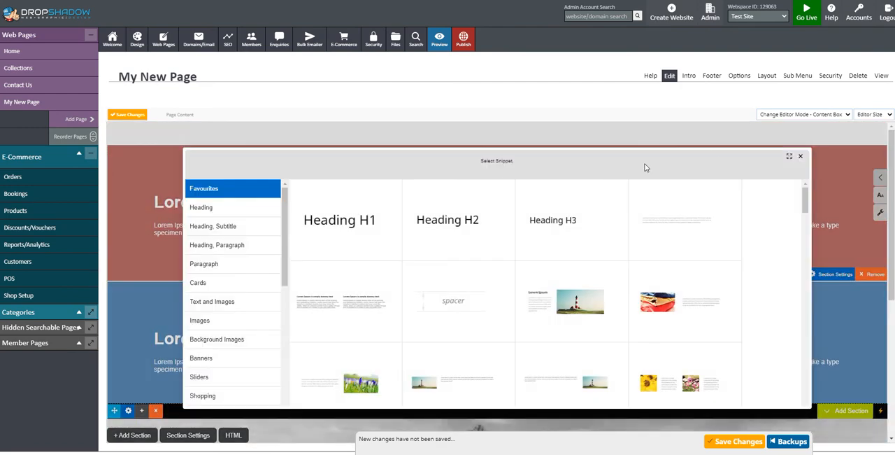
left_click(800, 157)
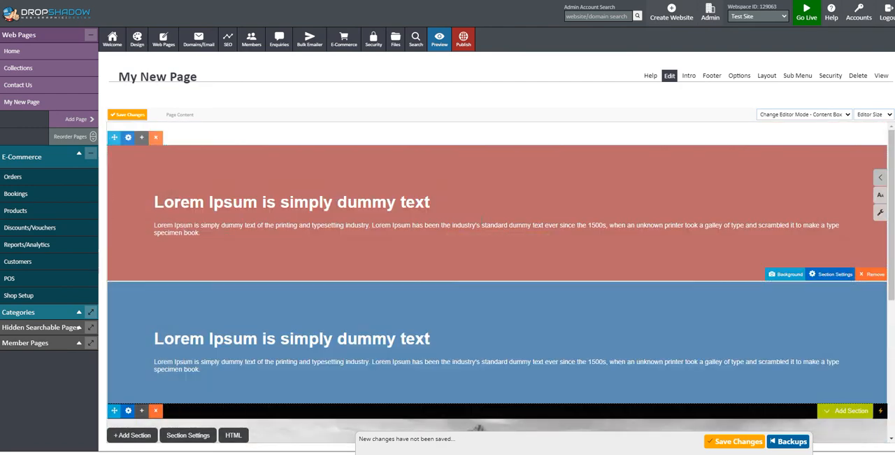
left_click(310, 202)
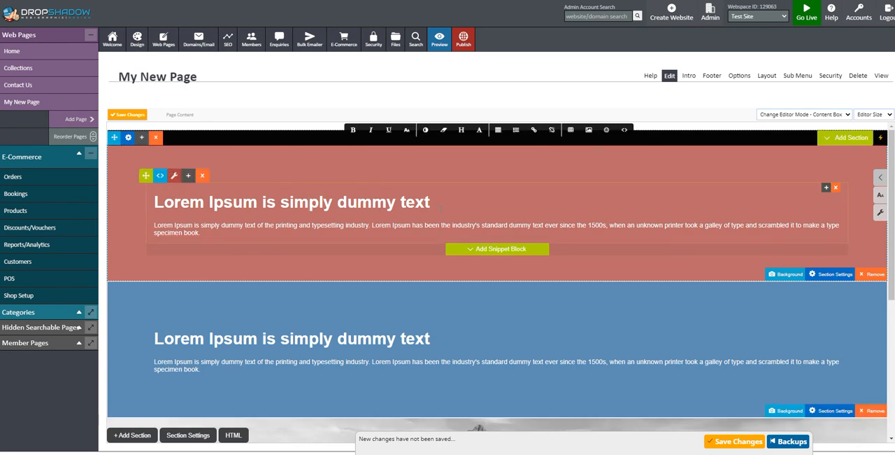
- Insert the snippet with three captioned square images above the heading in the red section
left_click(498, 178)
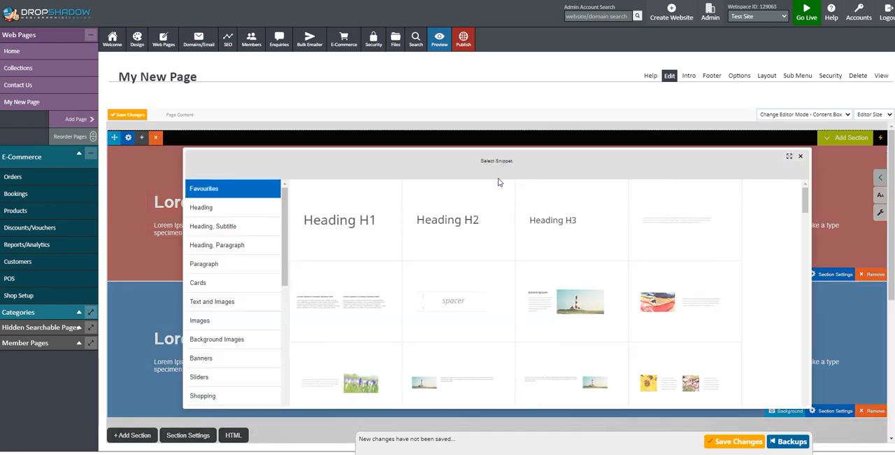
scroll(602, 275, "down", 2)
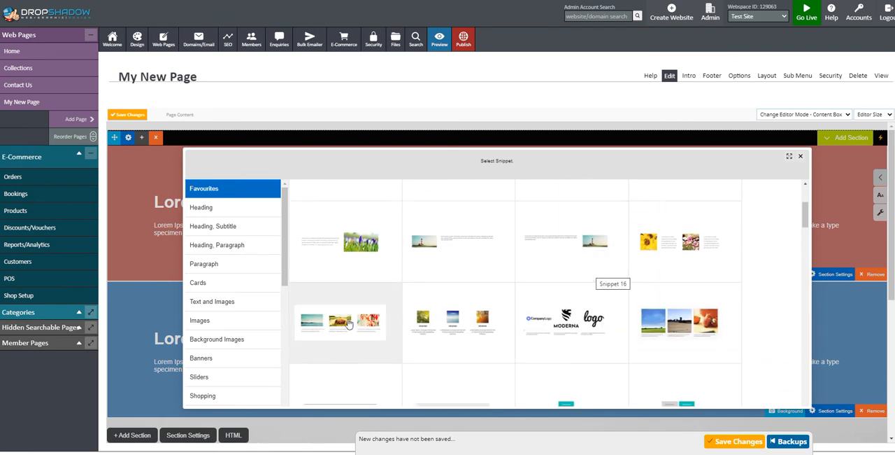
scroll(719, 259, "down", 1)
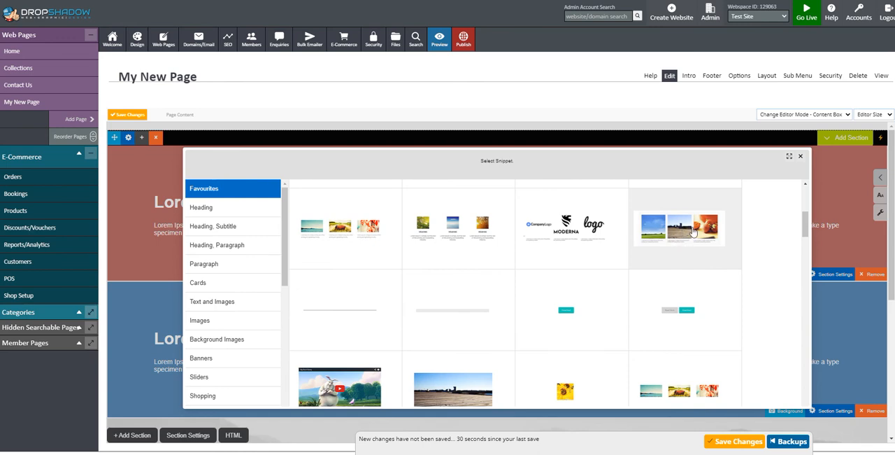
left_click(692, 231)
scroll(596, 256, "down", 3)
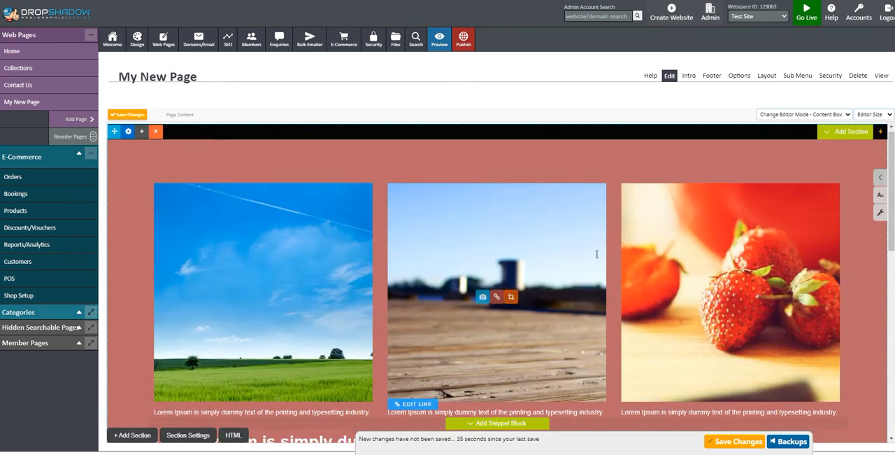
scroll(596, 255, "down", 2)
scroll(599, 257, "up", 5)
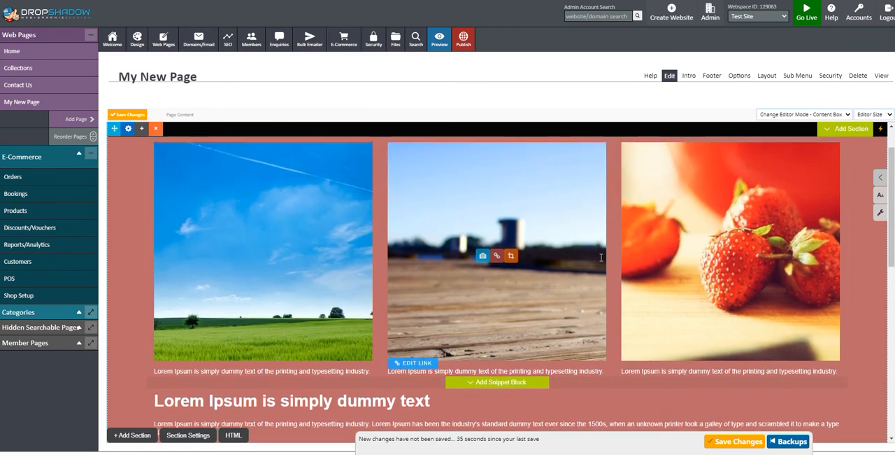
scroll(601, 257, "down", 1)
scroll(600, 257, "up", 1)
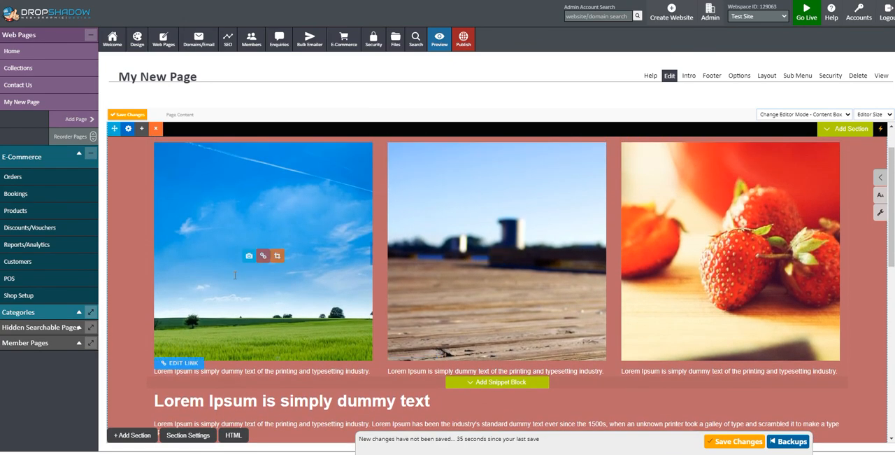
- Replace the sky and field image with an upload of box1.jpg, using the original without resizing or cropping
left_click(249, 257)
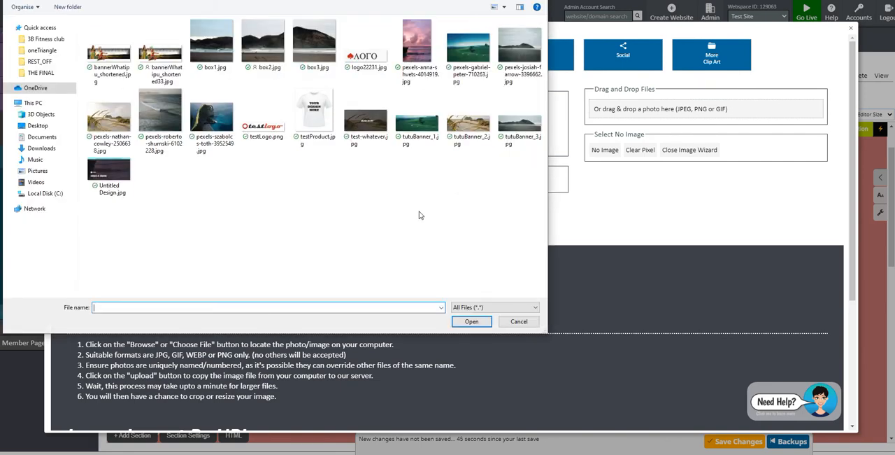
double_click(212, 44)
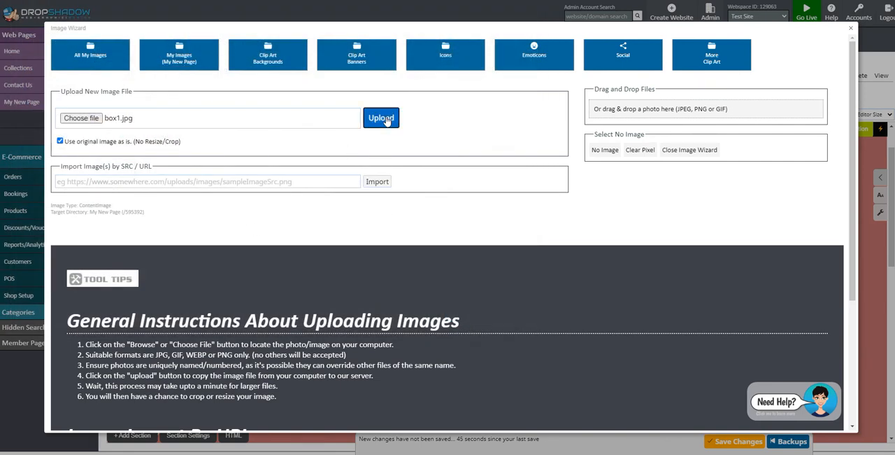
left_click(385, 118)
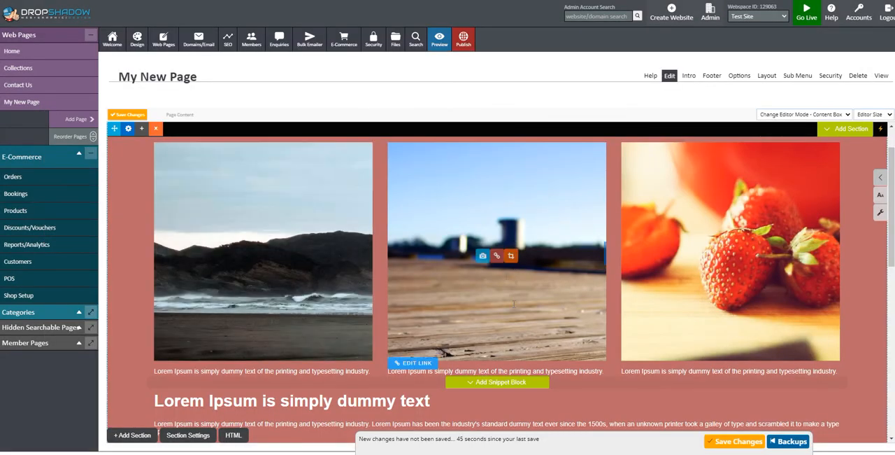
- Replace the middle image of the three-image row with an upload of box2.jpg
left_click(483, 255)
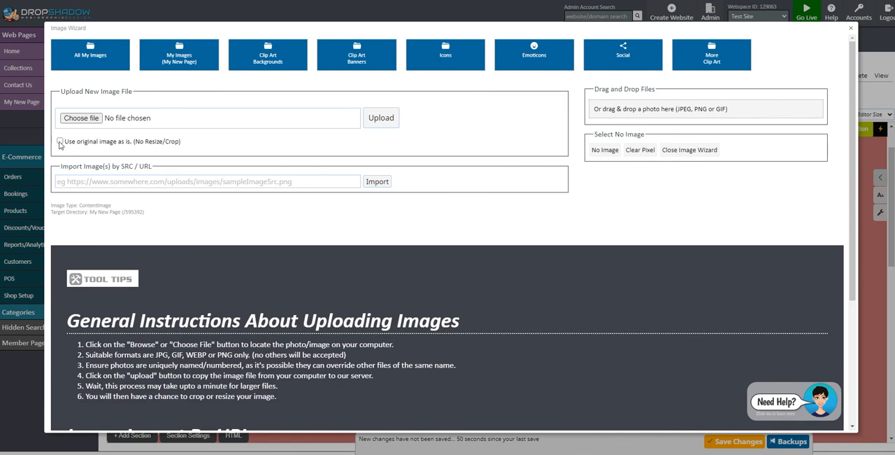
left_click(83, 118)
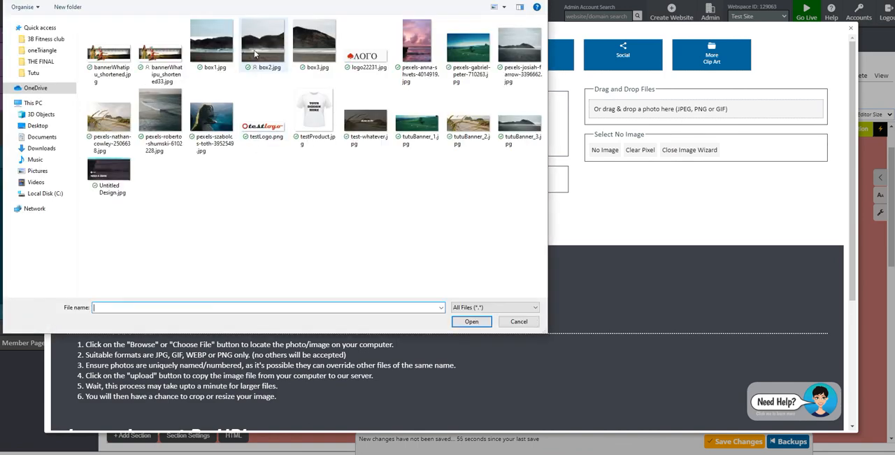
double_click(264, 45)
left_click(385, 118)
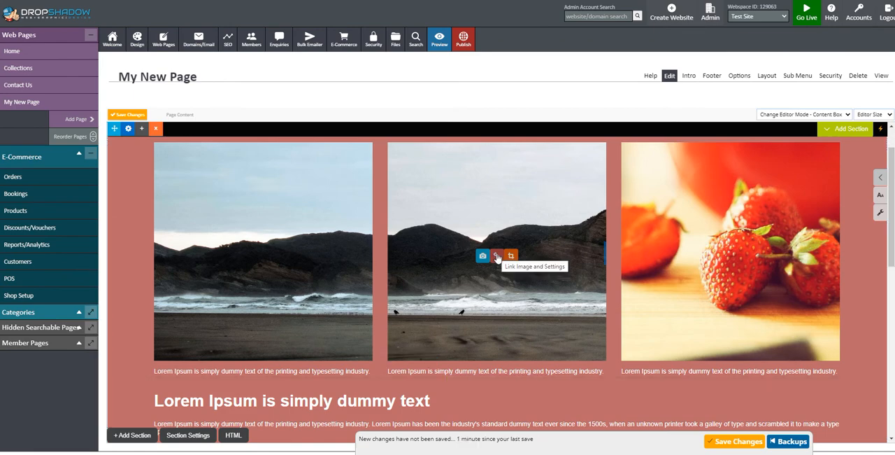
- Link the middle image to the riders product in the ENGINEER category and close the image settings
left_click(497, 256)
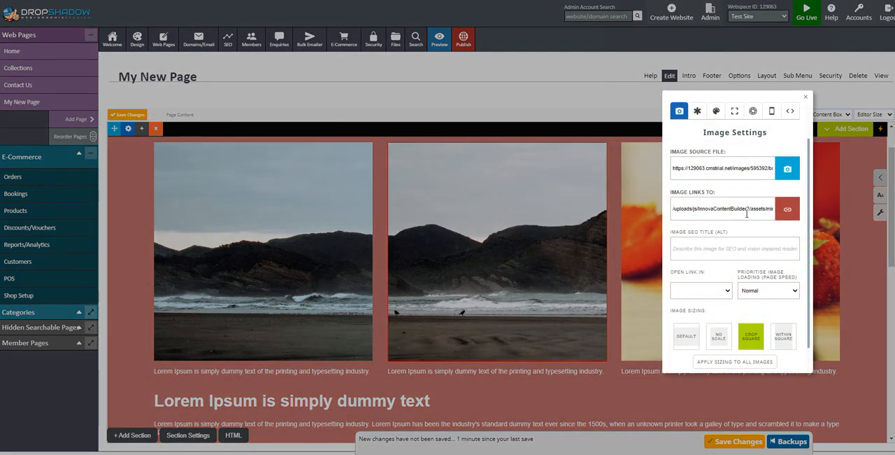
left_click(788, 209)
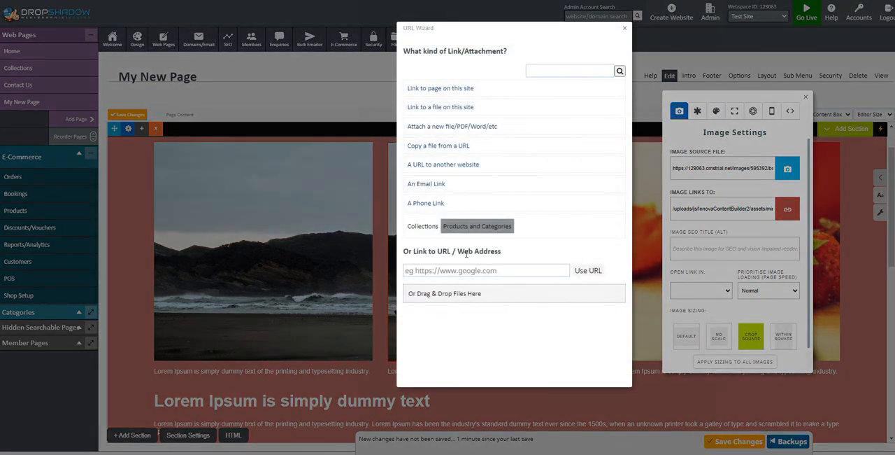
left_click(476, 227)
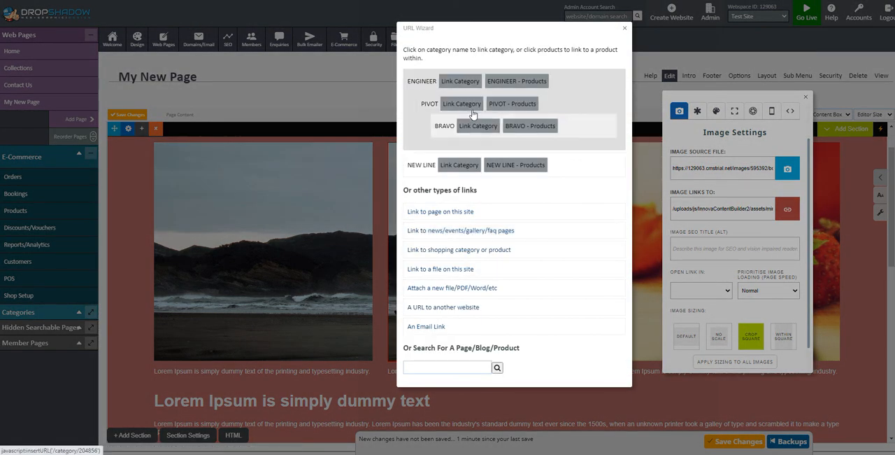
left_click(508, 82)
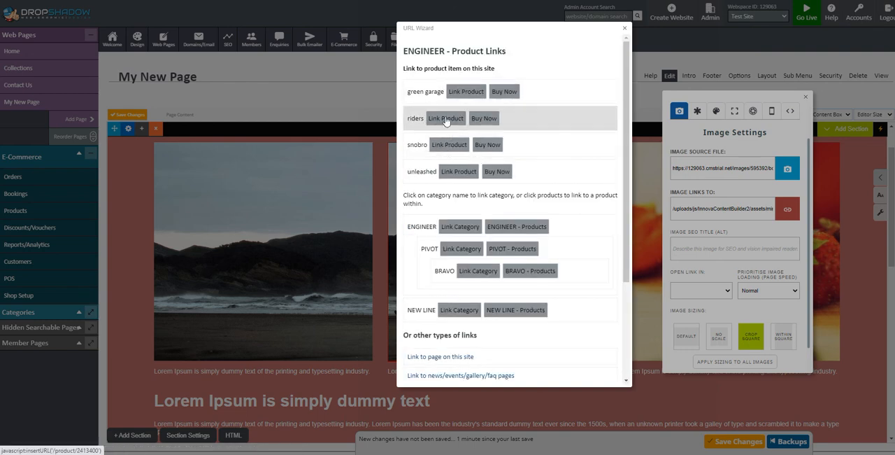
left_click(446, 119)
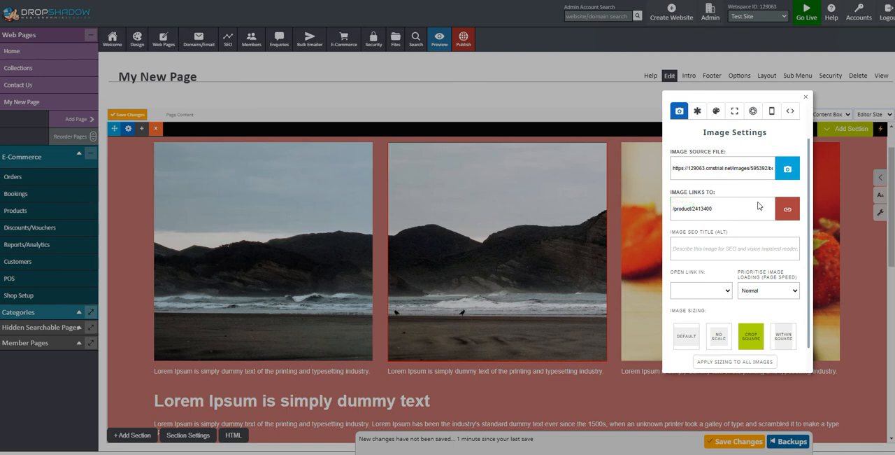
left_click(686, 392)
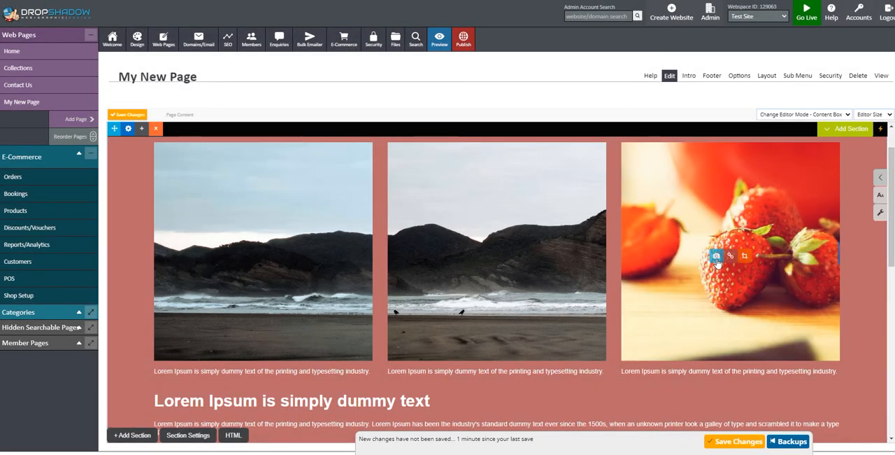
- Replace the strawberry image with an upload of box3.jpg and save the page changes
left_click(717, 259)
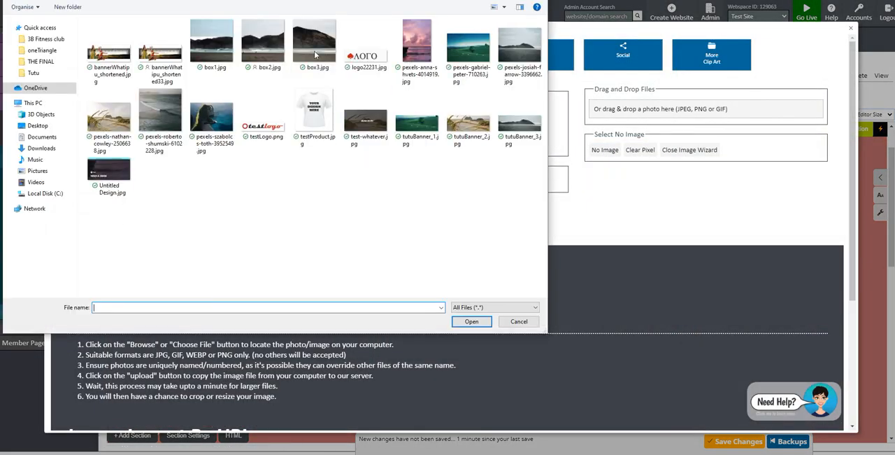
double_click(314, 53)
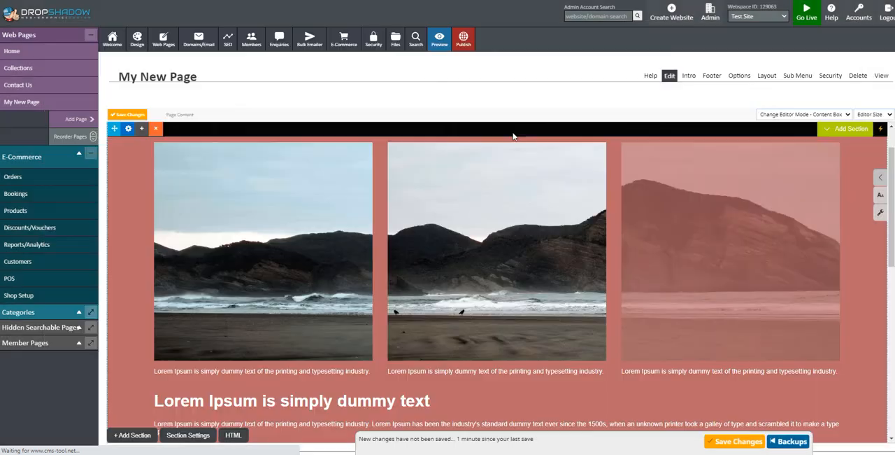
left_click(727, 443)
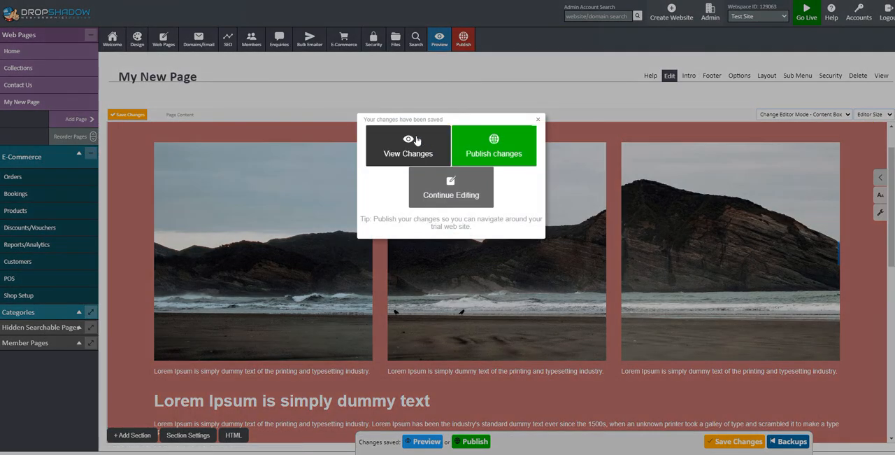
- Preview the page from the three-image row down to the caption slider and return to editing
left_click(418, 152)
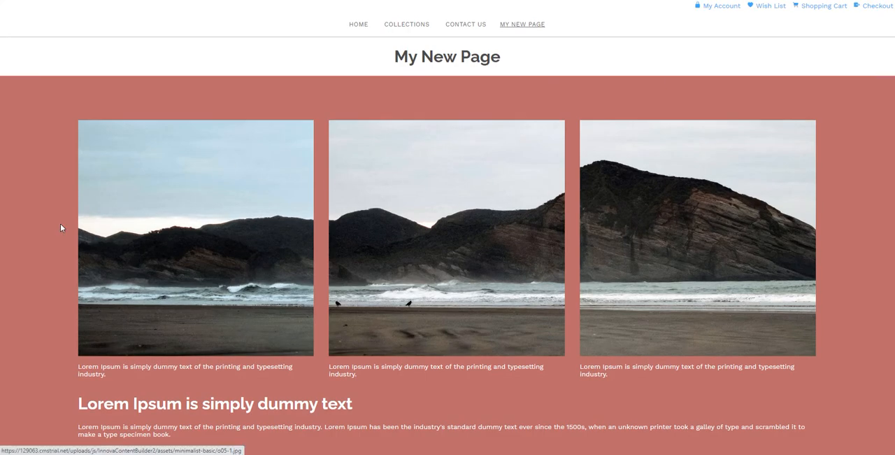
scroll(199, 219, "down", 6)
scroll(381, 234, "up", 6)
scroll(704, 217, "down", 10)
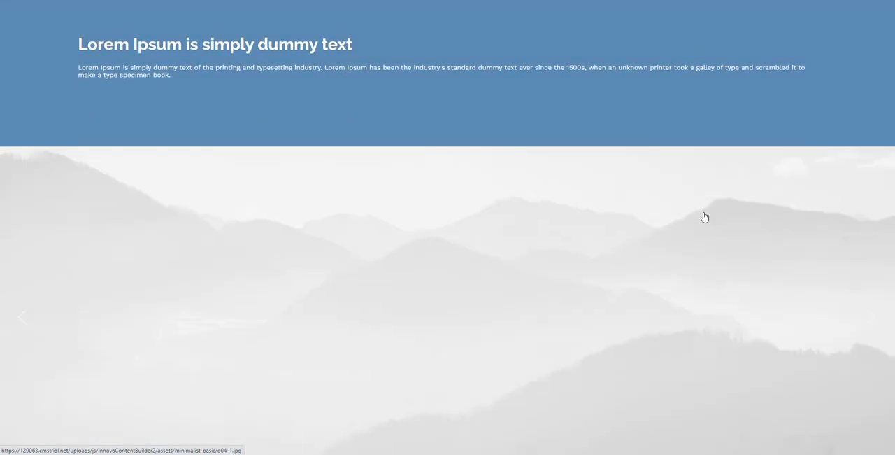
scroll(692, 217, "up", 8)
scroll(687, 216, "up", 3)
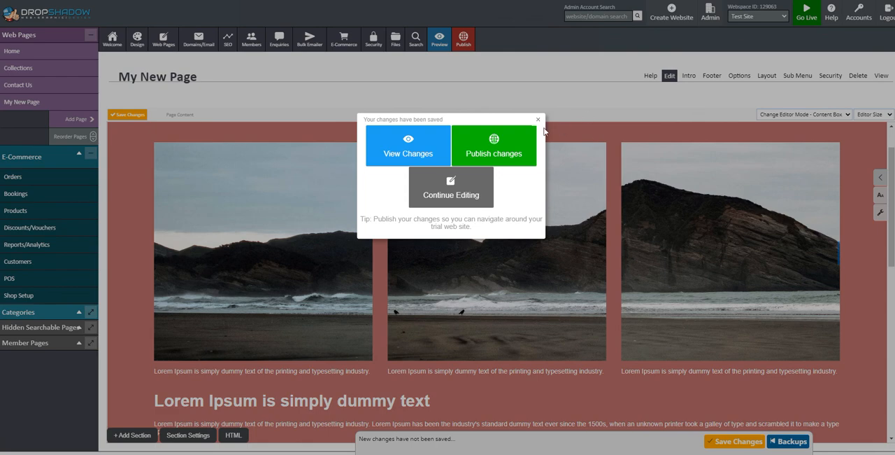
left_click(537, 120)
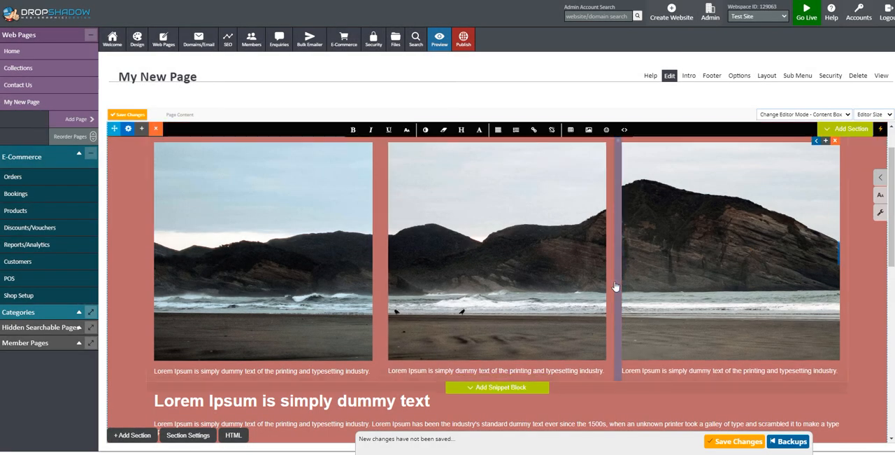
- Insert the furniture image grid snippet with product titles below the red section's paragraph
scroll(616, 285, "down", 2)
scroll(616, 285, "down", 3)
scroll(615, 285, "up", 4)
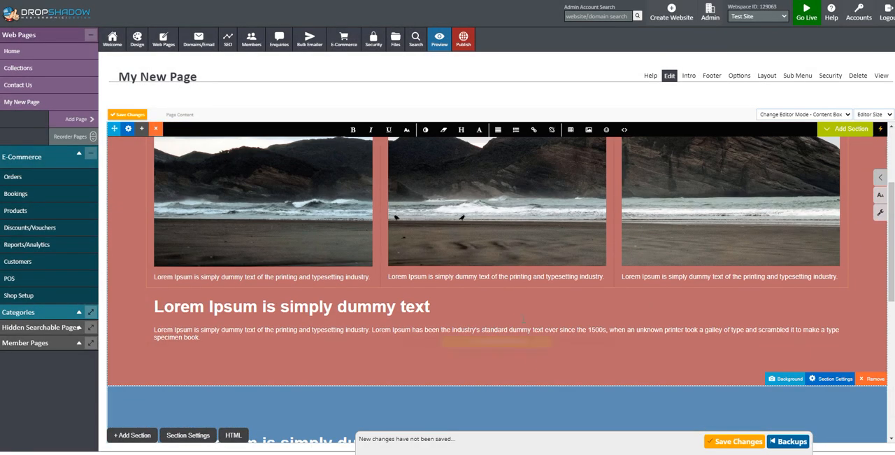
left_click(499, 349)
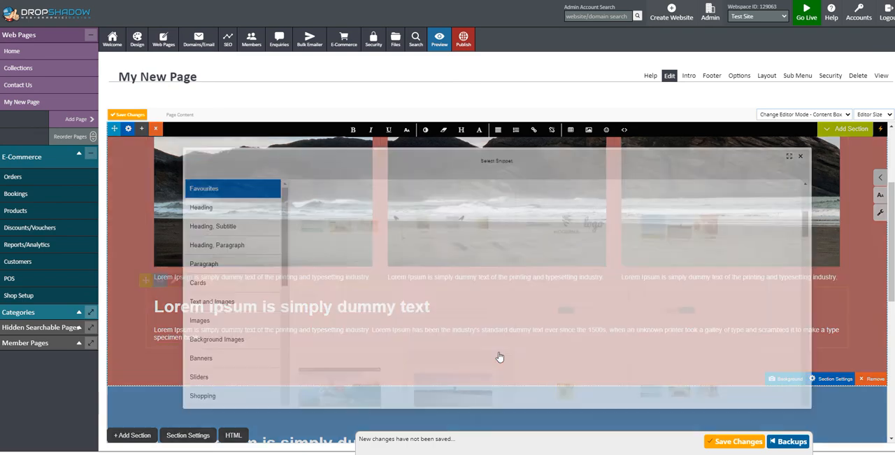
scroll(713, 283, "down", 1)
scroll(714, 289, "down", 2)
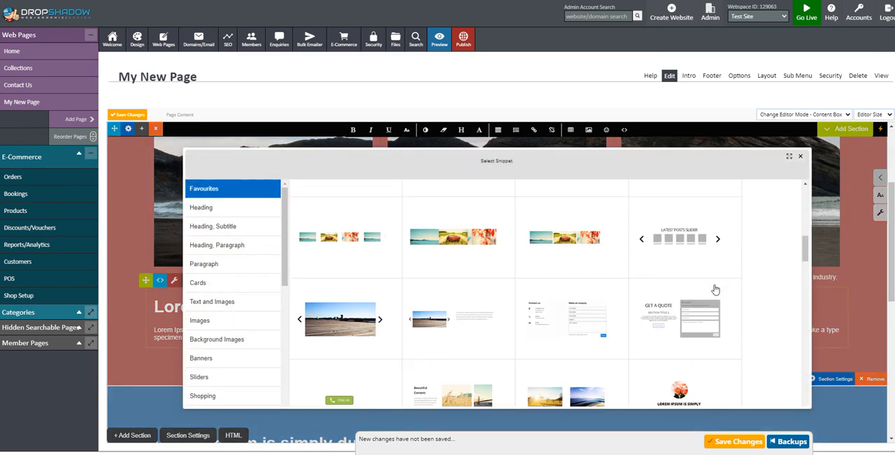
scroll(715, 289, "down", 2)
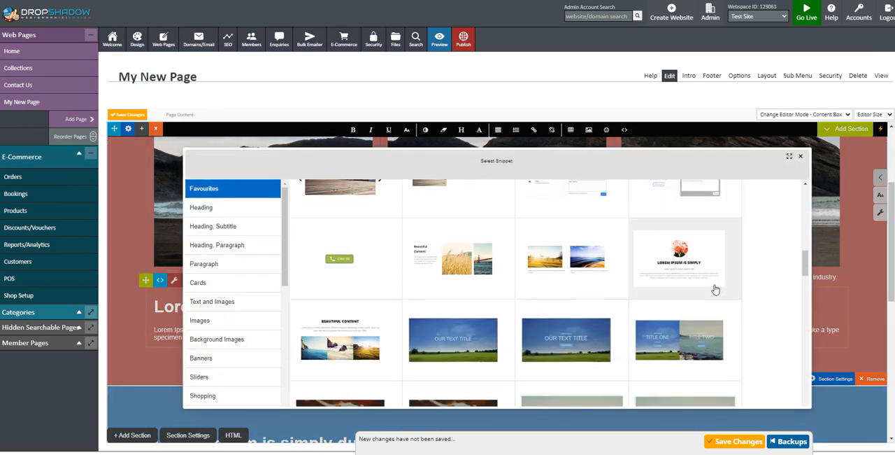
scroll(715, 288, "down", 5)
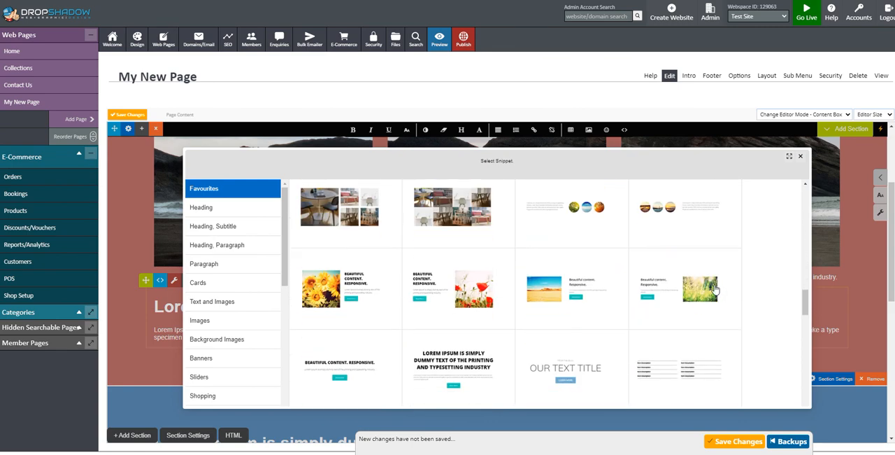
left_click(457, 264)
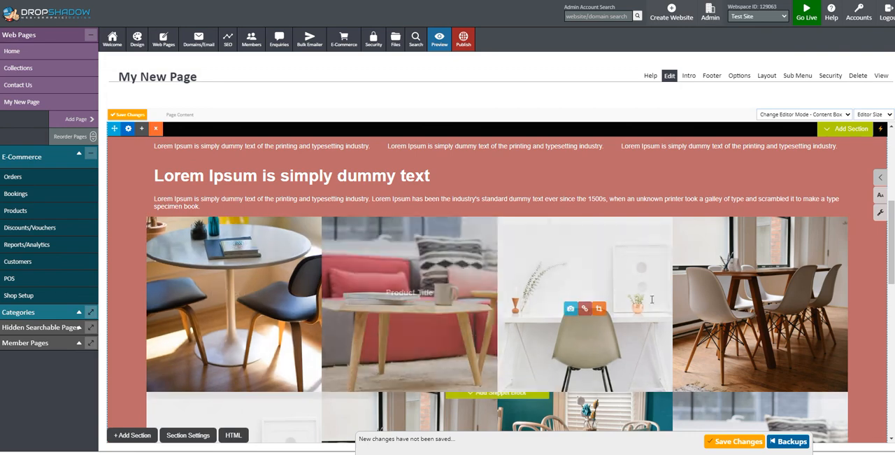
scroll(724, 288, "down", 2)
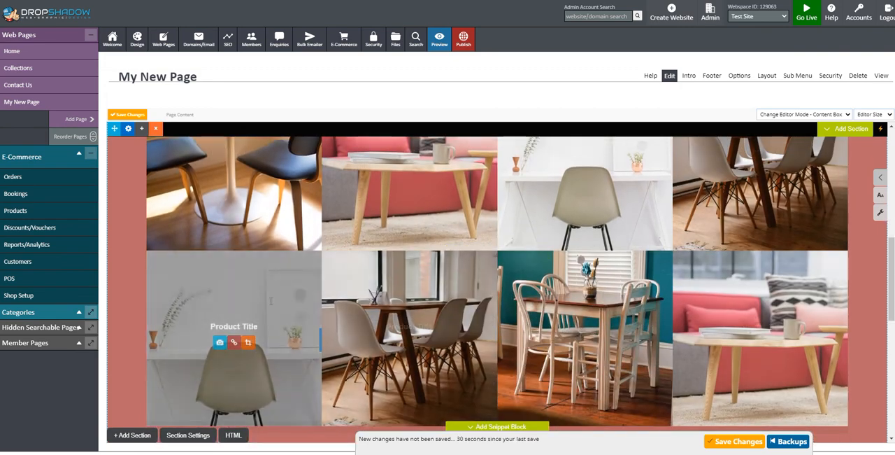
- Save My New Page with its product image grid and publish the changes
scroll(280, 294, "up", 2)
scroll(448, 280, "up", 5)
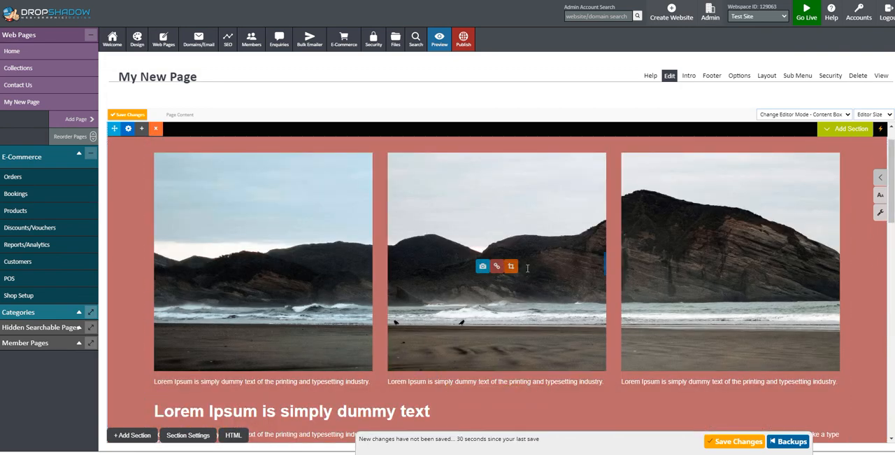
scroll(539, 270, "down", 13)
scroll(542, 271, "down", 3)
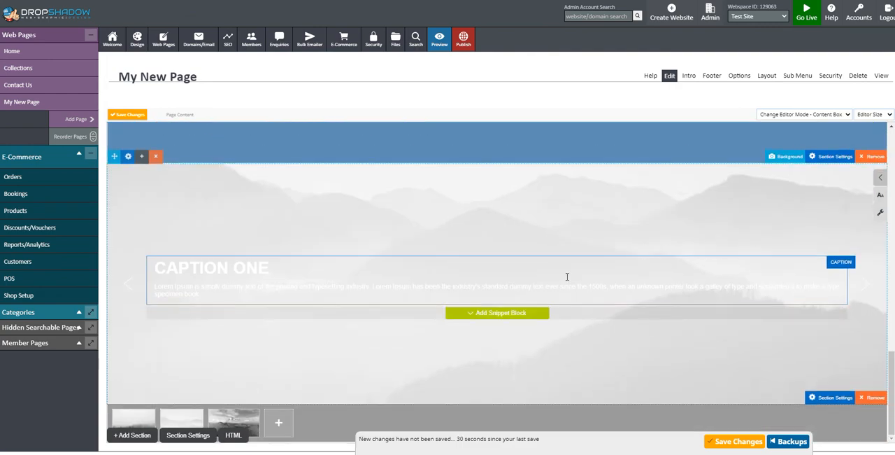
left_click(736, 441)
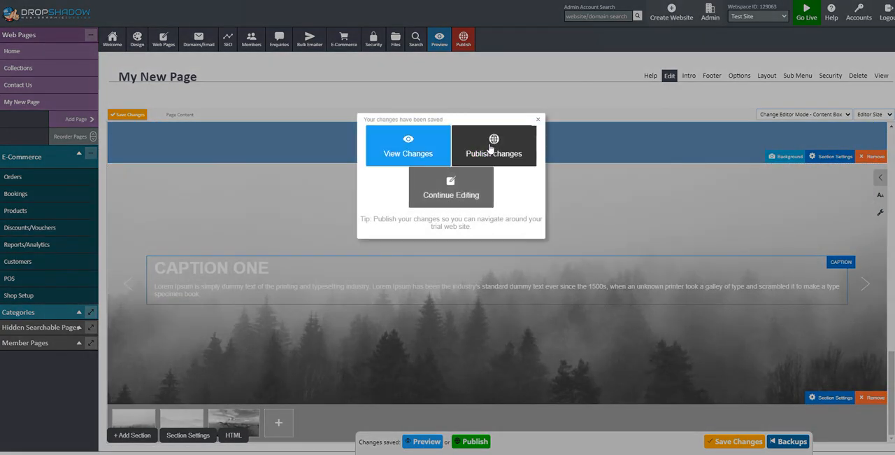
left_click(491, 149)
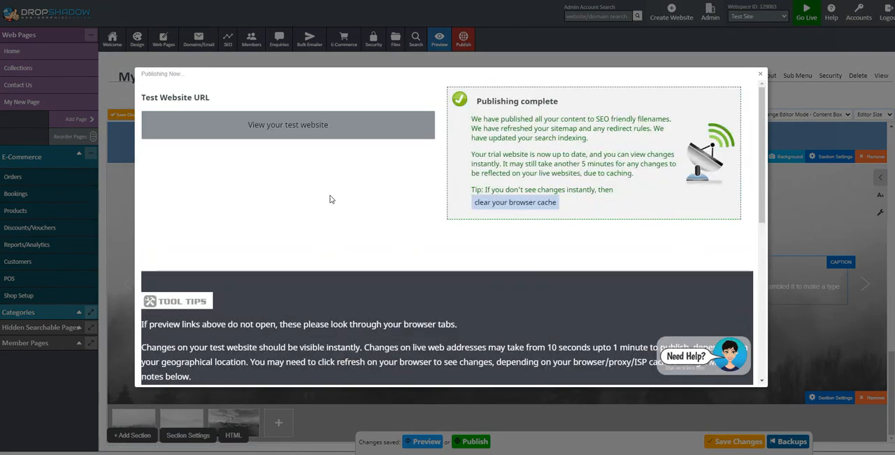
- View My New Page on the test website from the image row to the caption slider, and return to the editor
left_click(279, 126)
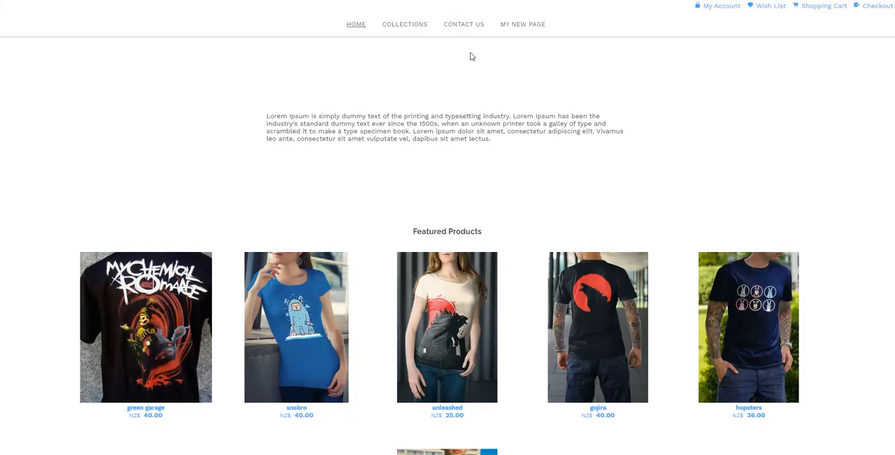
scroll(399, 182, "down", 5)
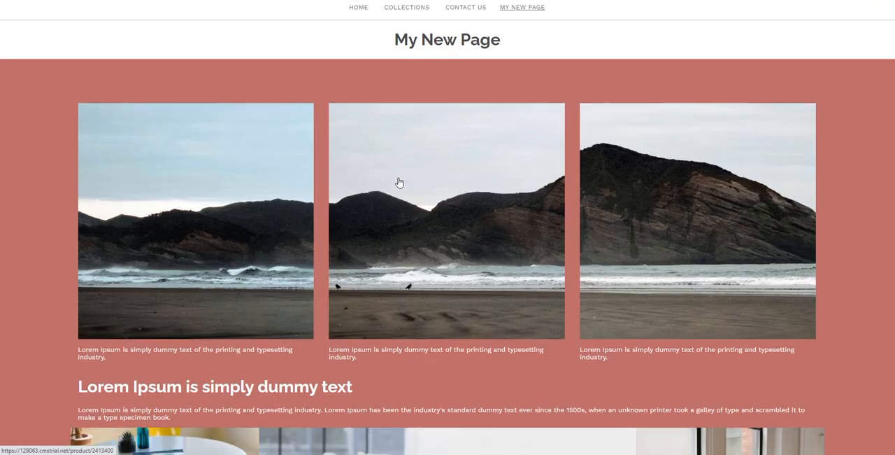
scroll(399, 182, "down", 3)
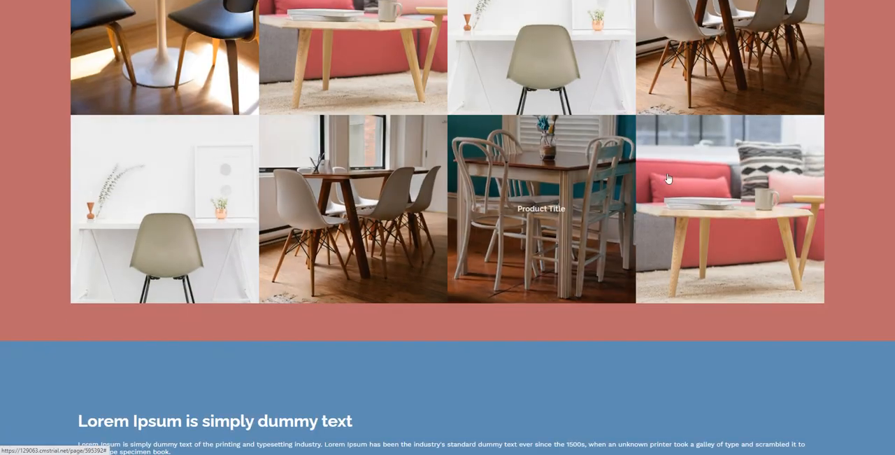
scroll(644, 259, "down", 7)
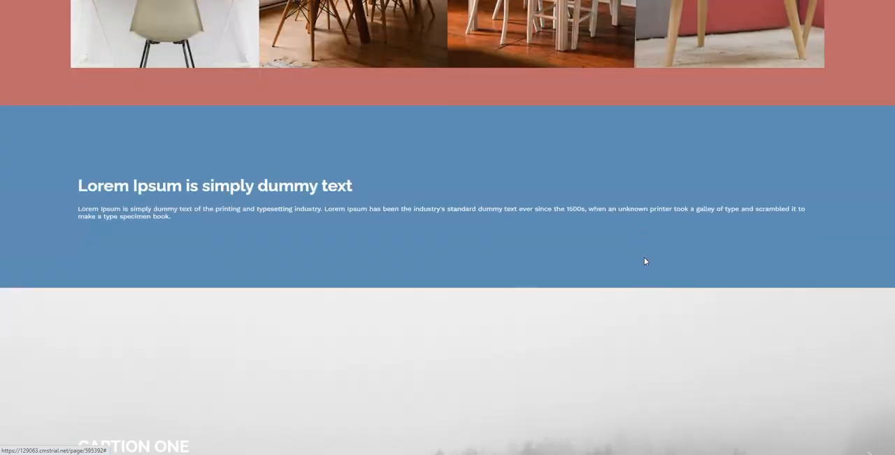
scroll(622, 283, "up", 5)
scroll(599, 272, "up", 9)
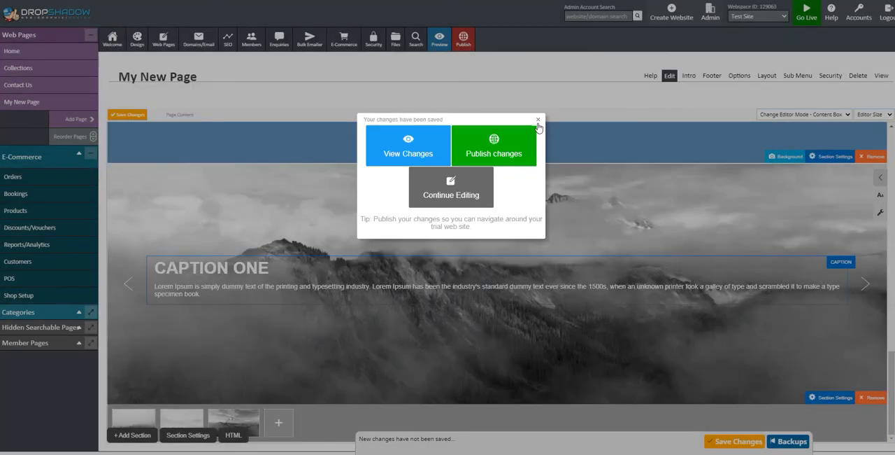
left_click(537, 121)
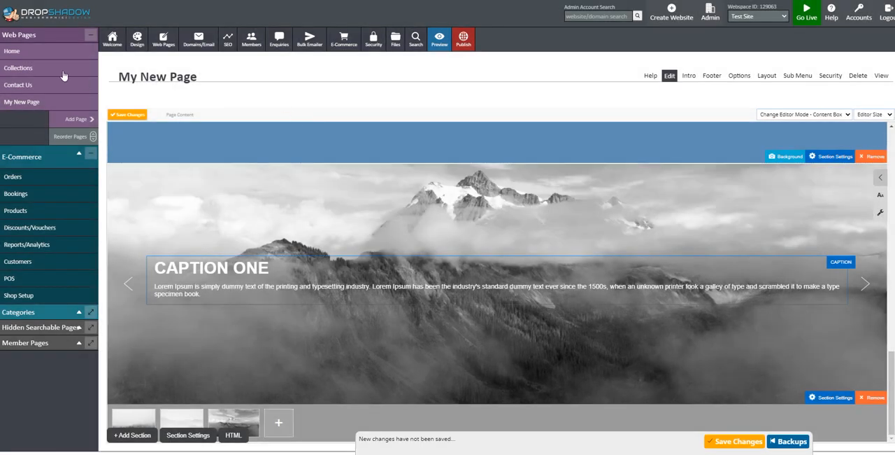
- Open the Home page for editing and add a plain white heading-and-paragraph section below the existing text
mouse_move(40, 61)
left_click(11, 52)
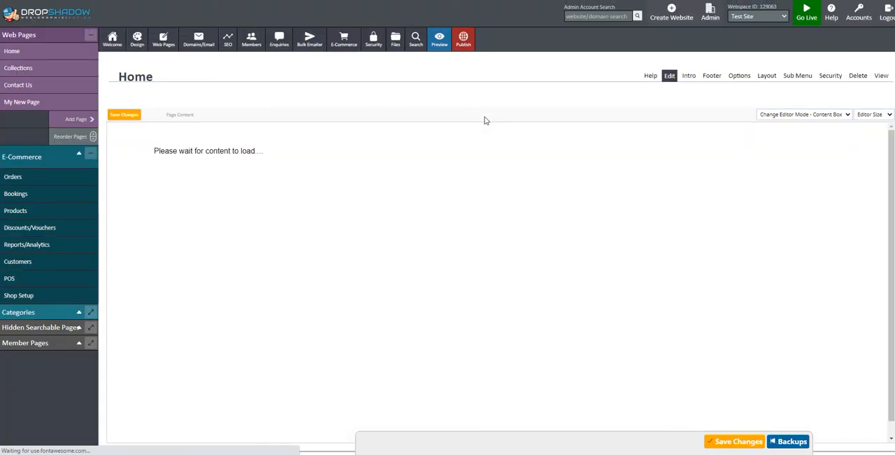
left_click(314, 190)
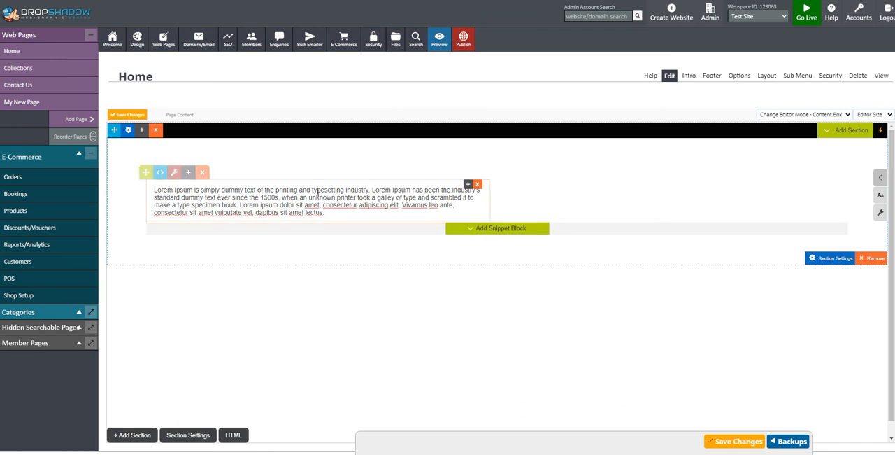
left_click(137, 434)
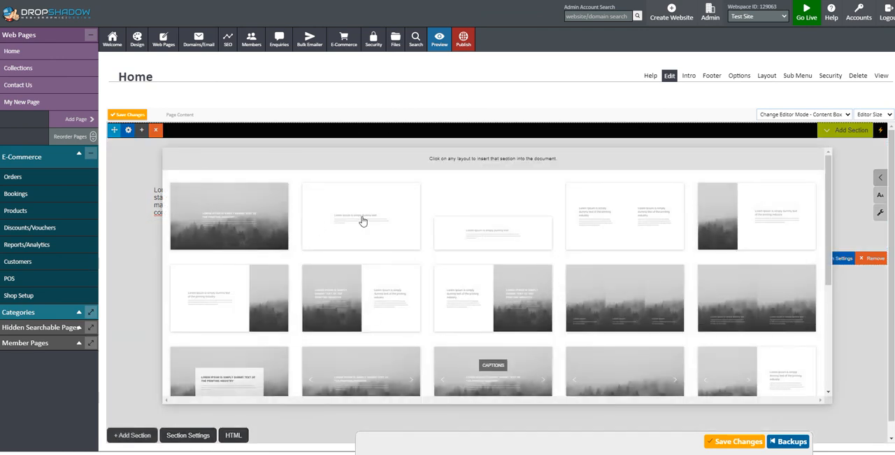
left_click(363, 221)
- Insert the three-logo snippet with captions above the new section's heading
left_click(498, 298)
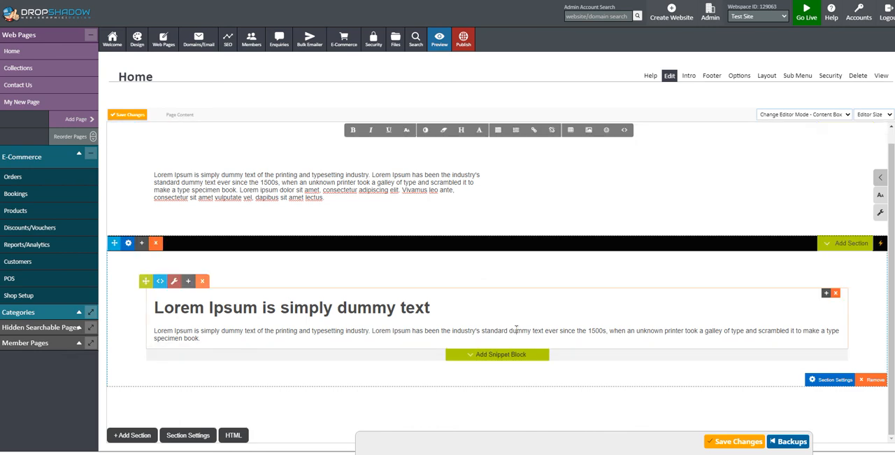
left_click(495, 288)
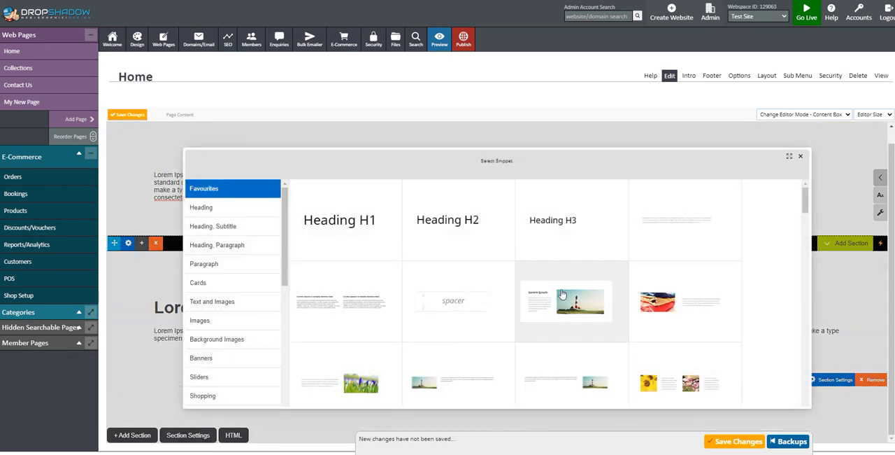
scroll(563, 294, "down", 3)
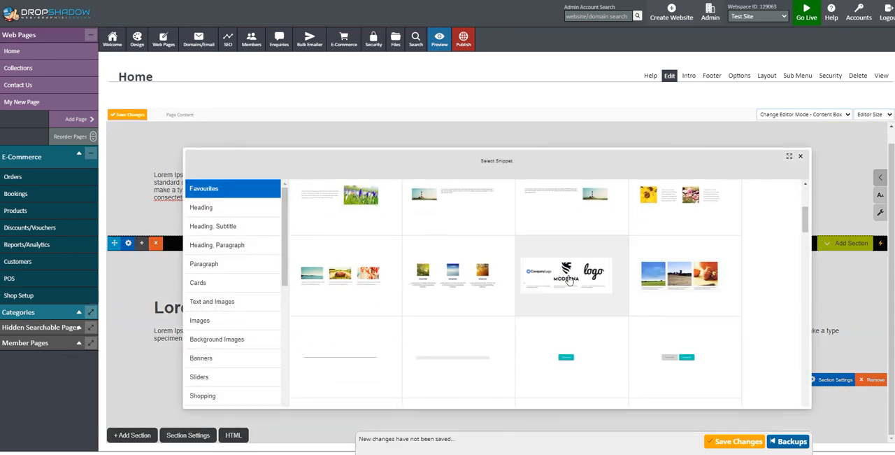
left_click(562, 293)
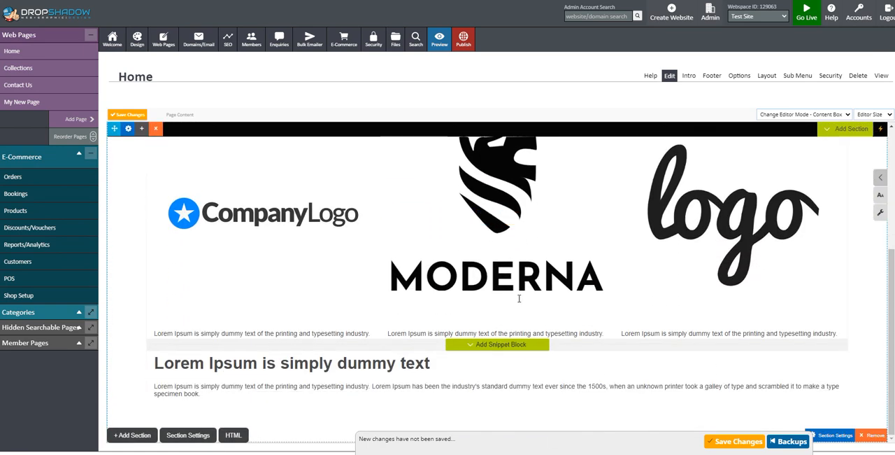
- Save the Home page changes and continue editing
left_click(666, 332)
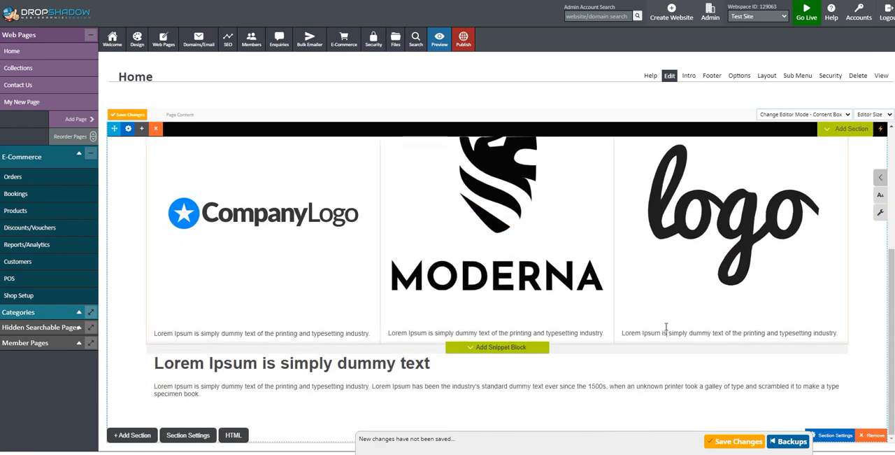
left_click(739, 443)
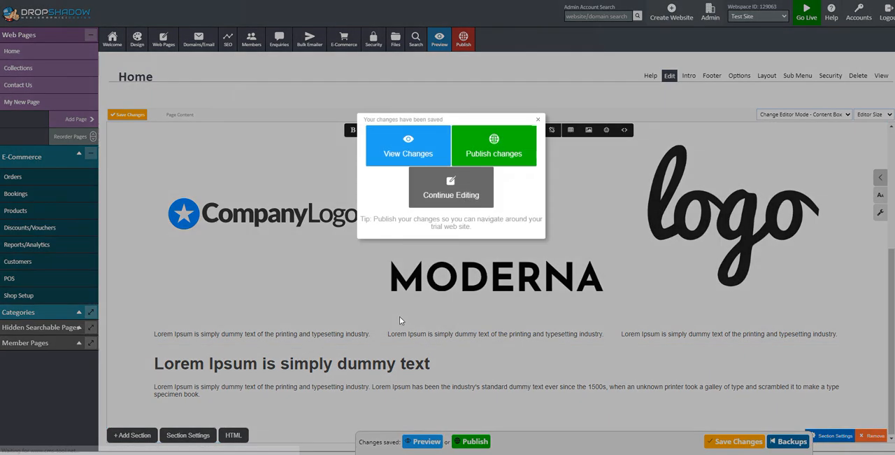
left_click(451, 195)
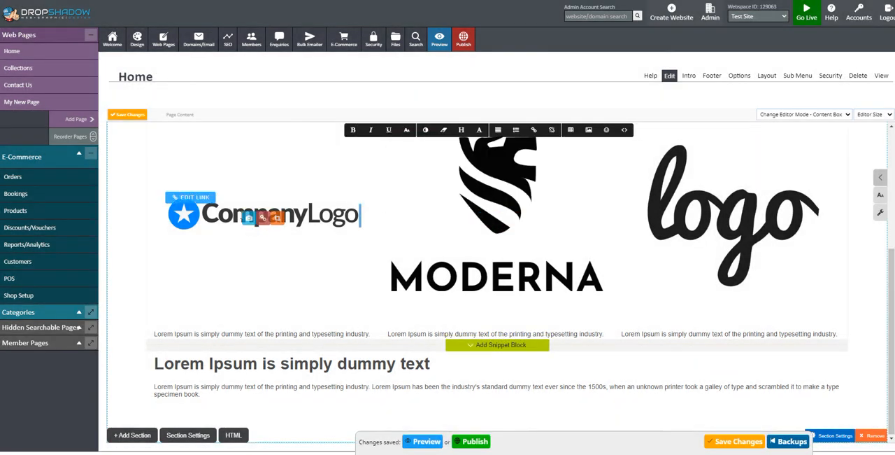